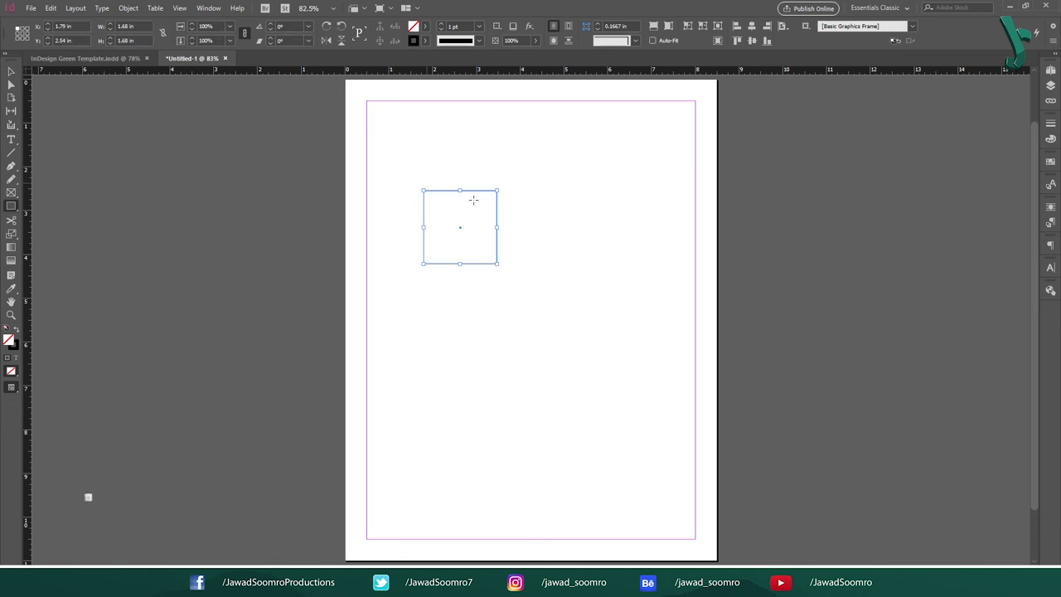
Step: Fill the four square frames blue, magenta, red and green from the Swatches
key(v)
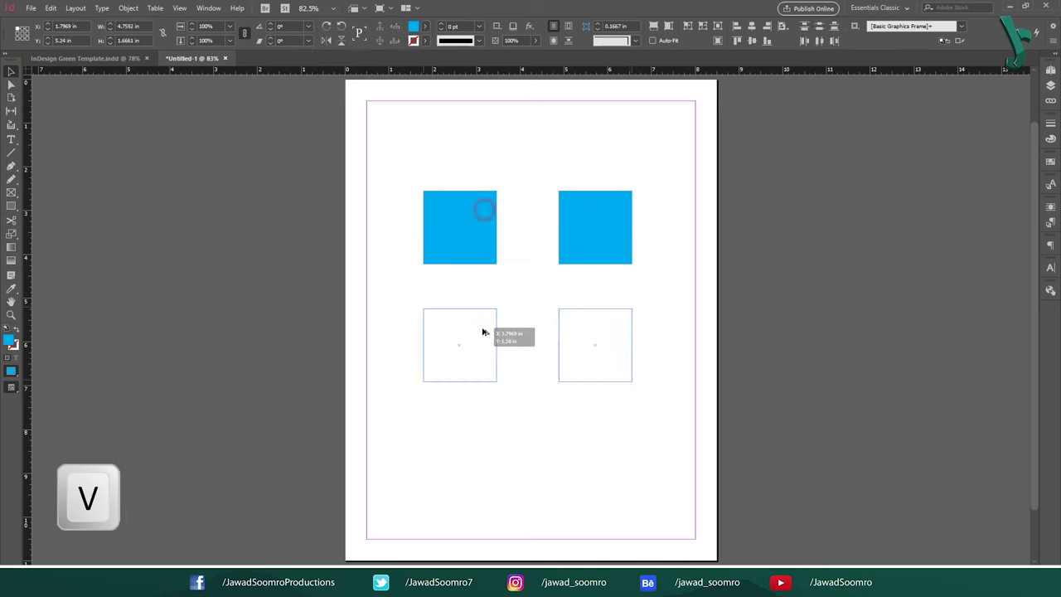
drag(483, 332, 482, 332)
click(595, 228)
click(414, 26)
click(459, 336)
click(414, 26)
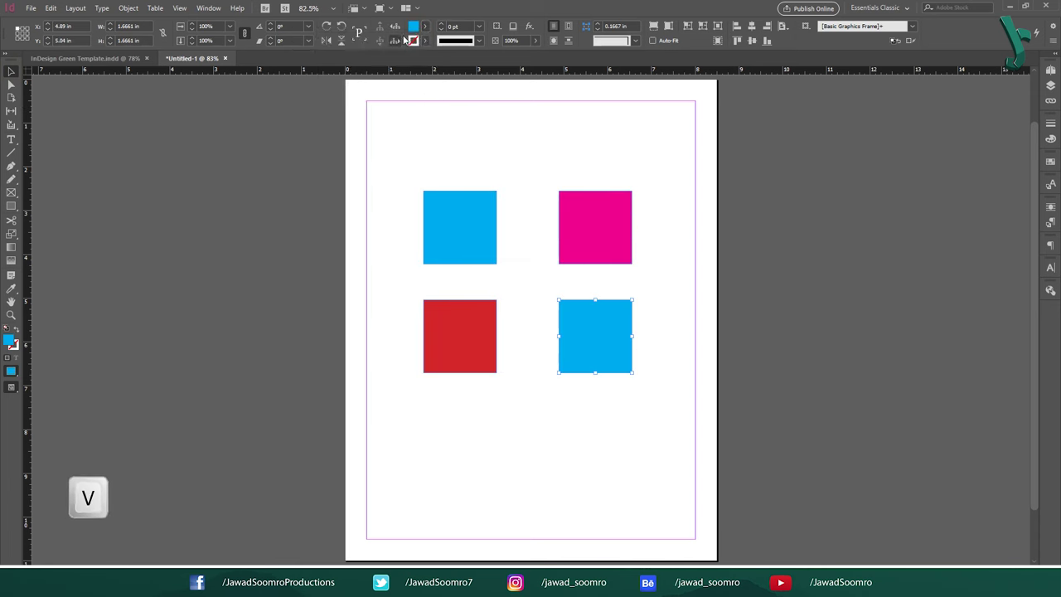
click(595, 336)
click(414, 26)
click(491, 157)
Step: Move the four squares around, then undo to restore the grid
drag(474, 241, 484, 172)
drag(589, 241, 625, 168)
drag(473, 348, 363, 401)
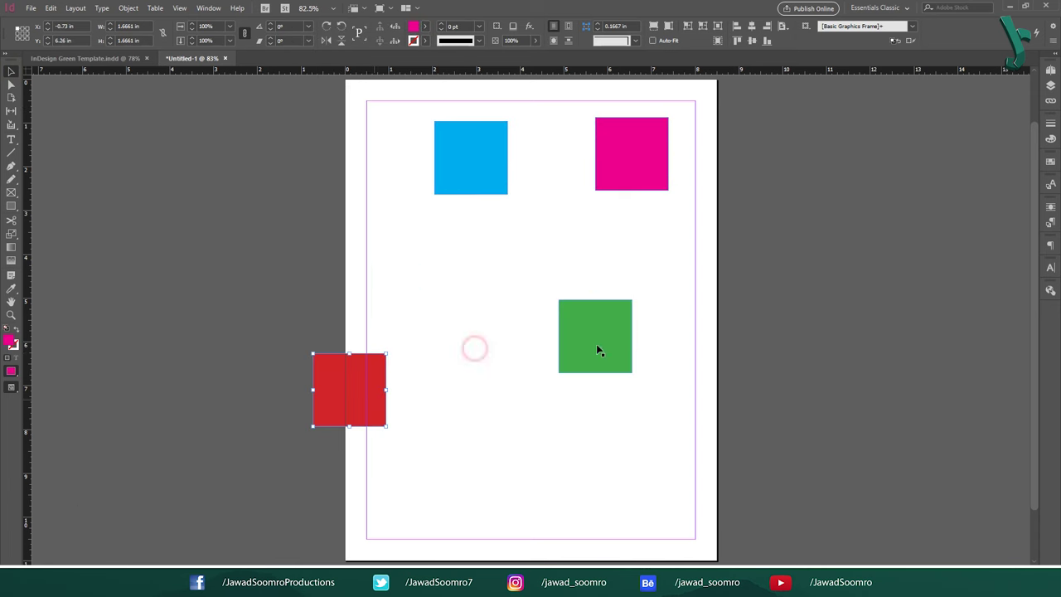
drag(598, 328, 635, 365)
key(ctrl+z)
key(ctrl+z)
key(ctrl+z)
key(ctrl+z)
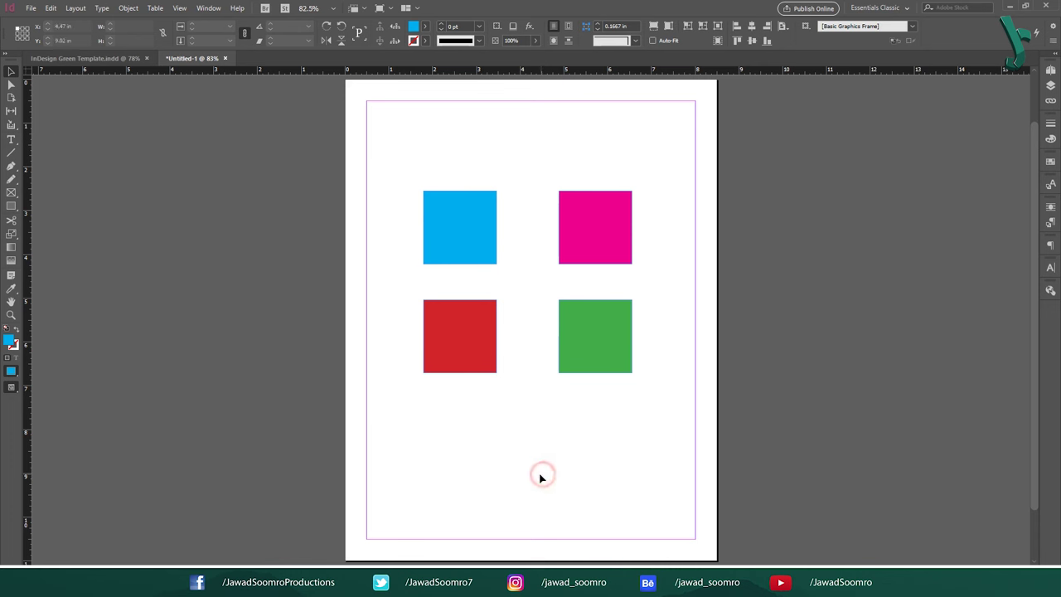
Step: Enlarge the blue square and rotate the magenta square into a diamond
drag(424, 189, 375, 143)
click(628, 209)
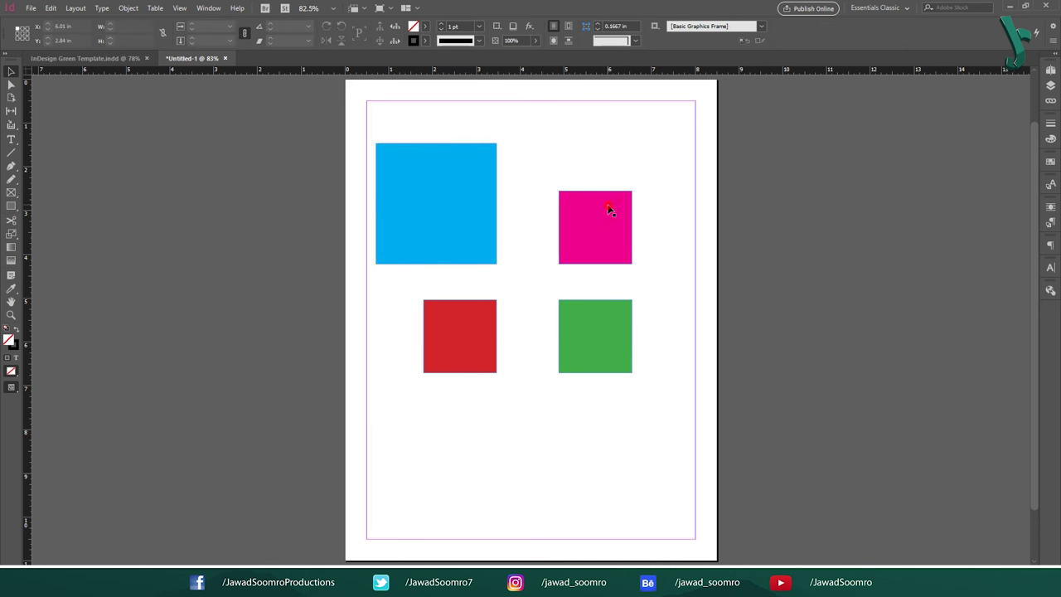
drag(637, 187, 649, 190)
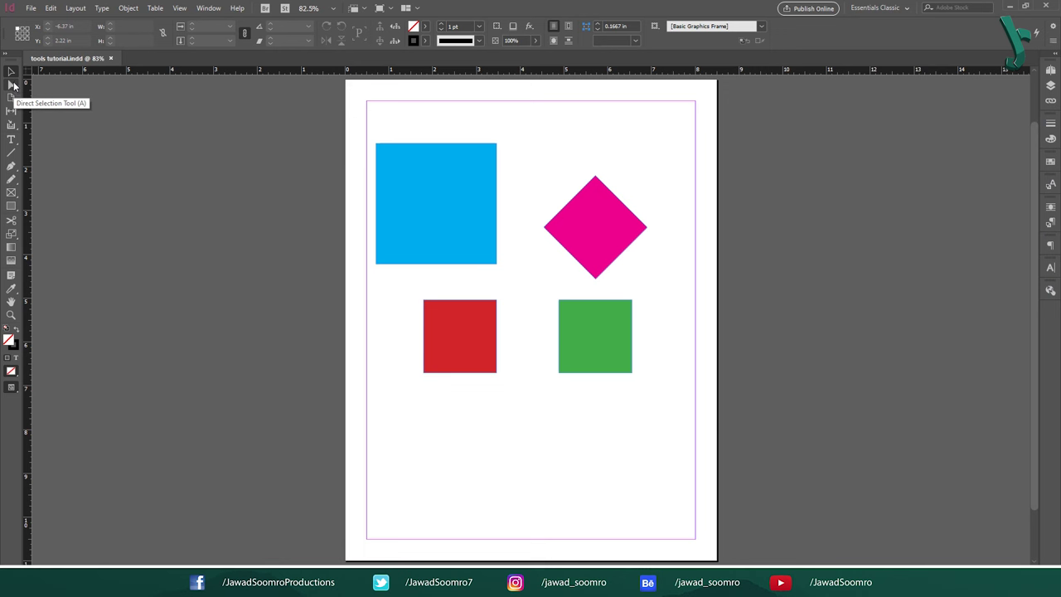
Step: Select the big square's points with Direct Selection (A) and fill it yellow
key(a)
drag(501, 270, 368, 130)
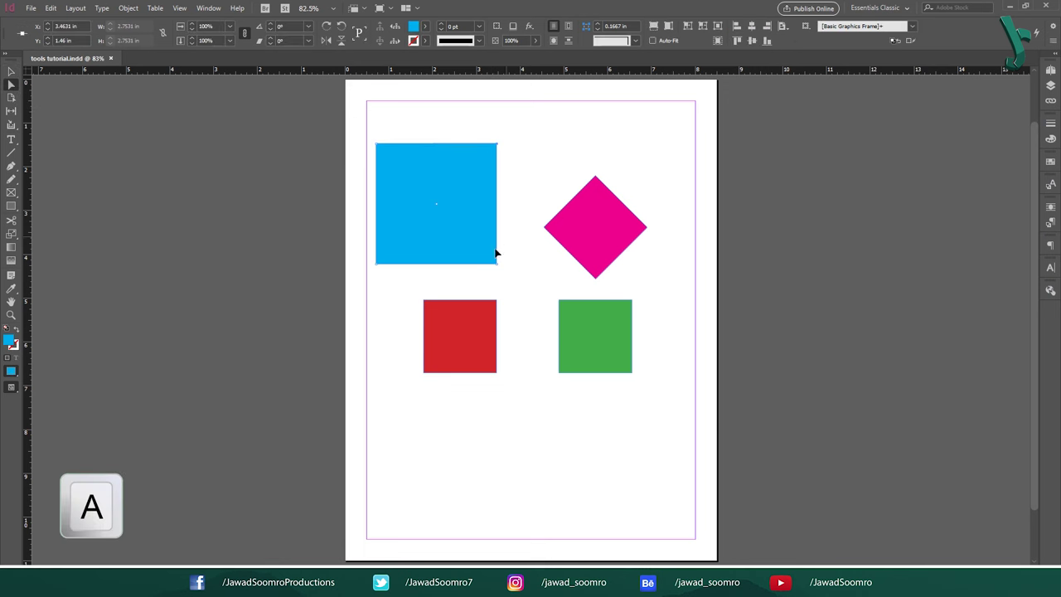
drag(553, 166, 646, 189)
drag(571, 312, 655, 398)
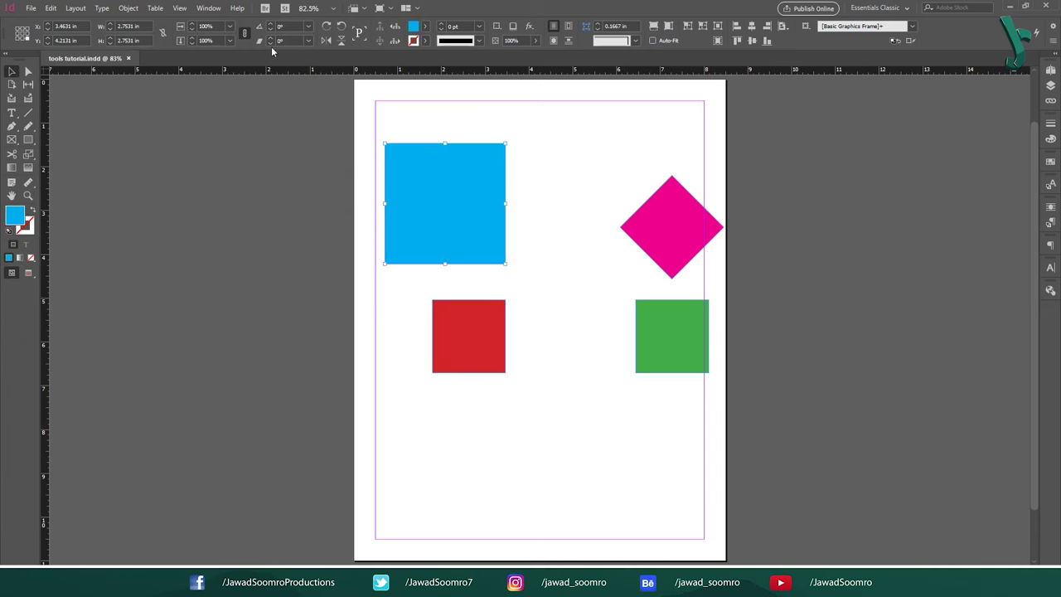
click(422, 26)
click(357, 130)
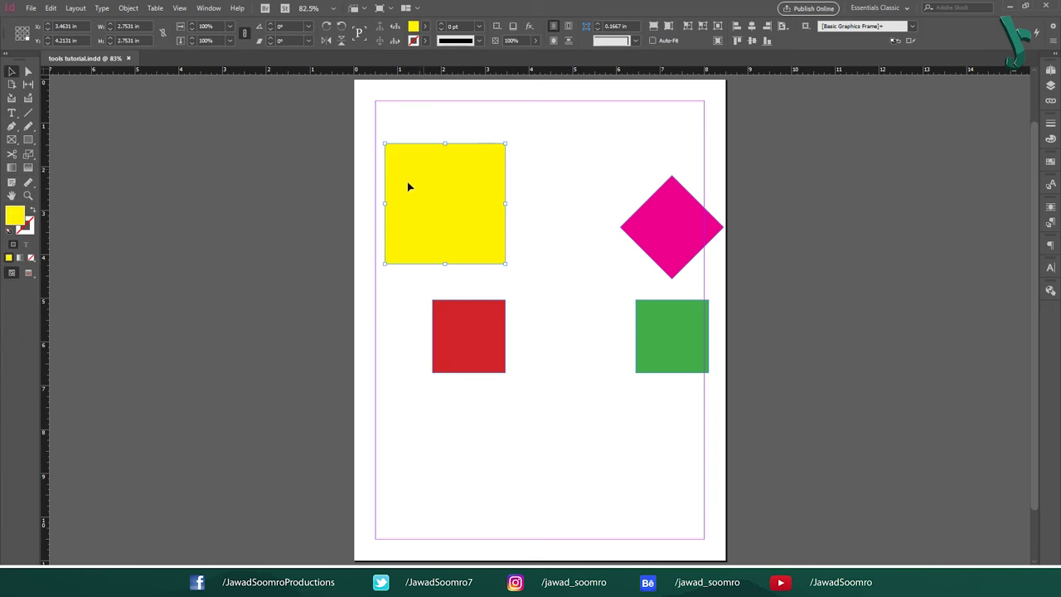
key(ctrl+=)
key(ctrl+=)
key(ctrl+=)
key(ctrl+=)
key(ctrl+=)
Step: Drag the yellow square's four corner points to form a trapezoid
drag(760, 102, 842, 110)
drag(323, 106, 246, 99)
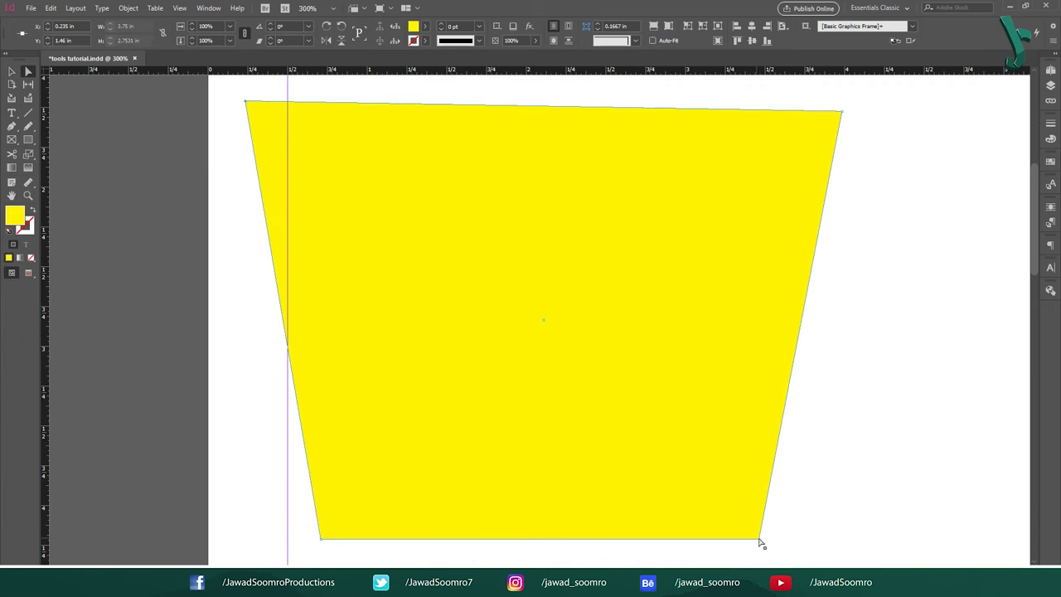
drag(760, 539, 853, 469)
drag(320, 539, 346, 412)
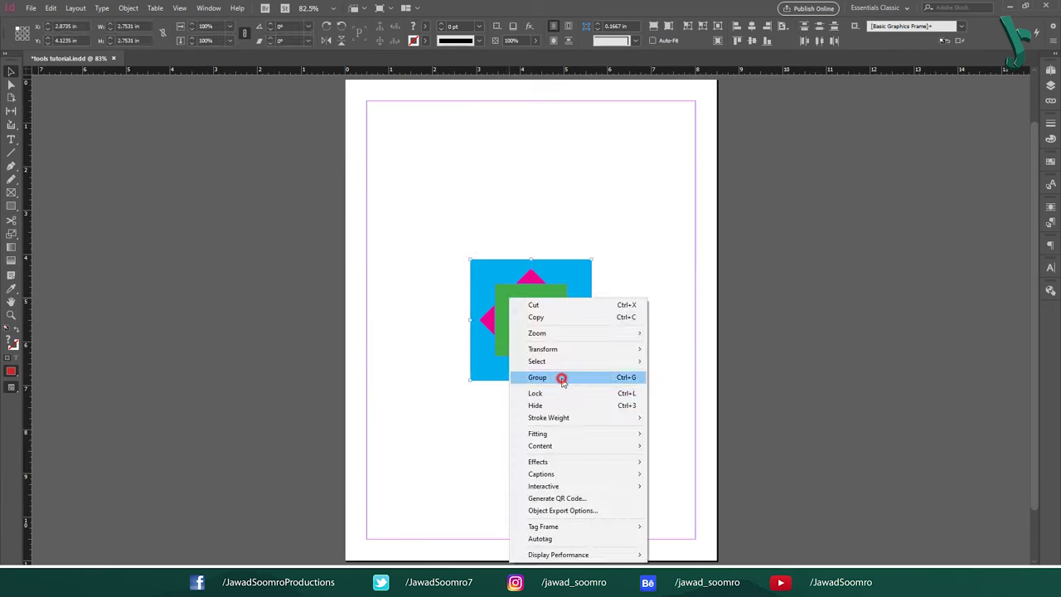
click(559, 377)
Step: Reshape the green square and diamond, then round the blue square's corners to 87.5 pt
drag(533, 263, 480, 272)
drag(582, 319, 615, 337)
drag(531, 319, 428, 249)
drag(531, 319, 556, 220)
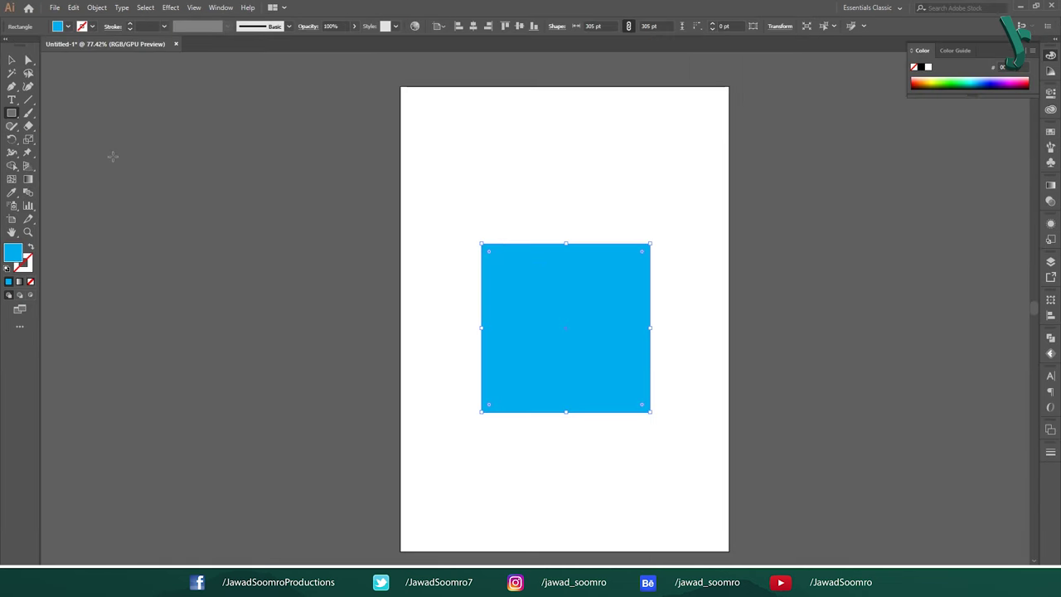
key(a)
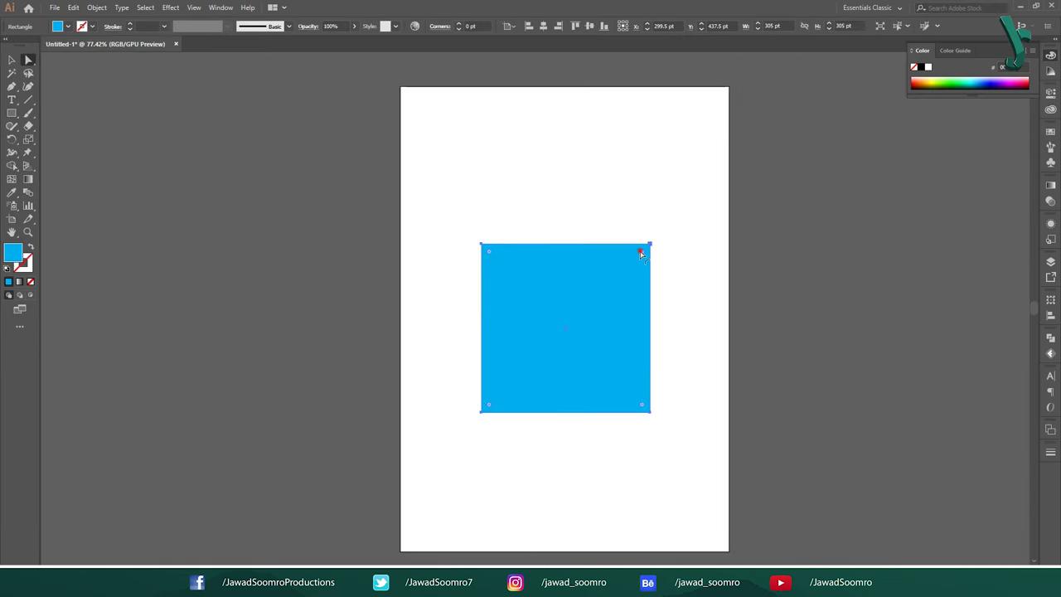
drag(640, 251, 602, 296)
click(632, 197)
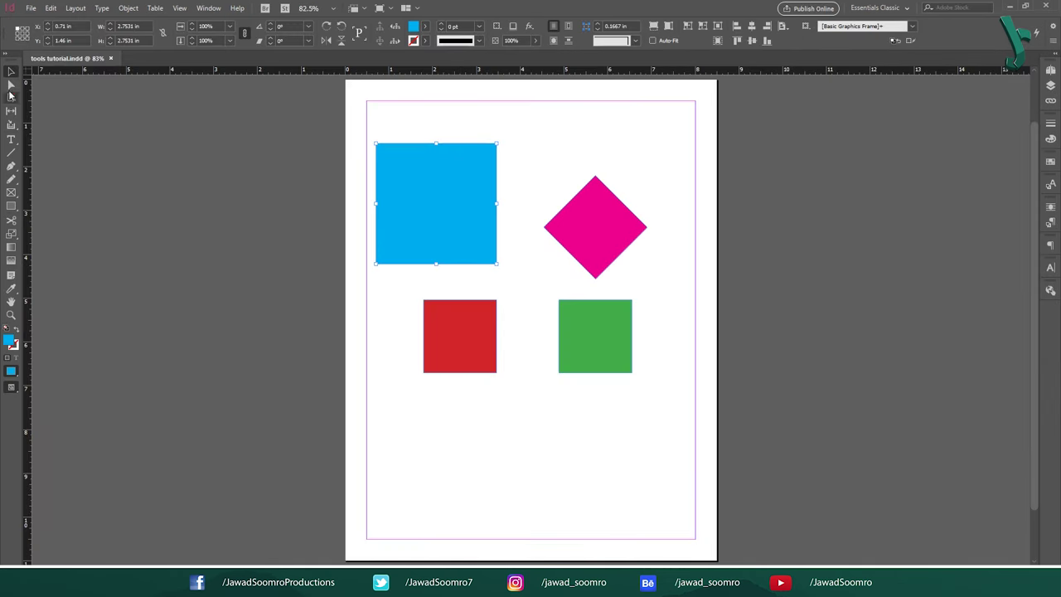
click(10, 83)
click(602, 419)
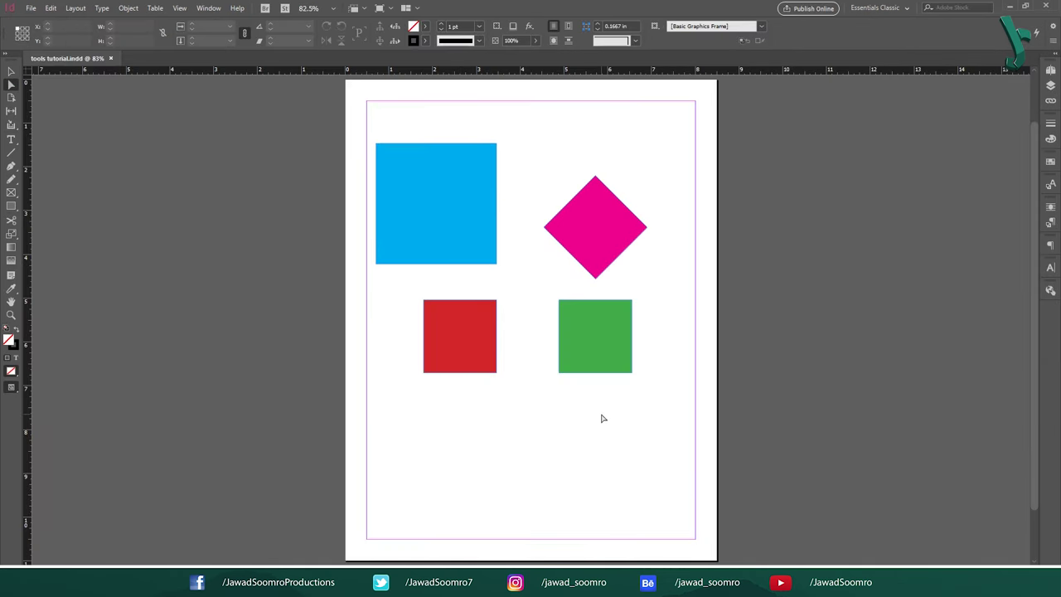
key(ctrl+z)
click(11, 97)
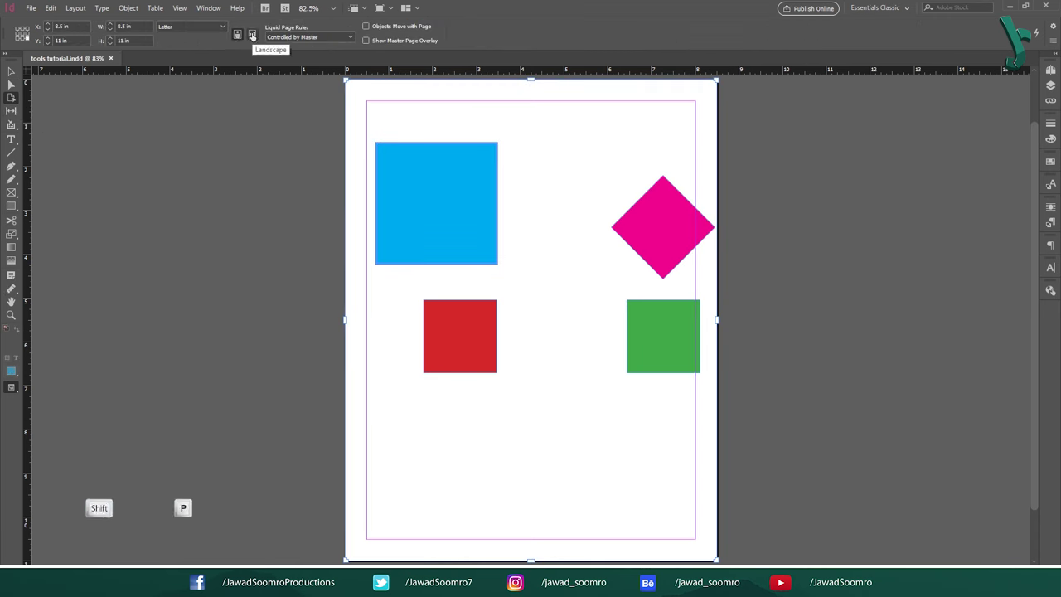
click(192, 29)
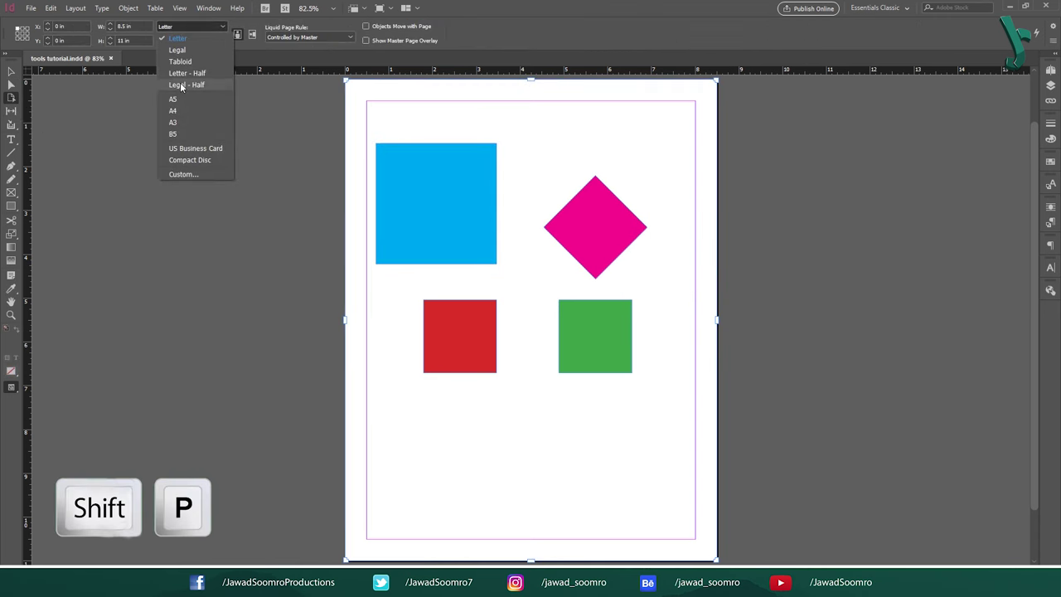
click(176, 50)
click(189, 29)
click(217, 85)
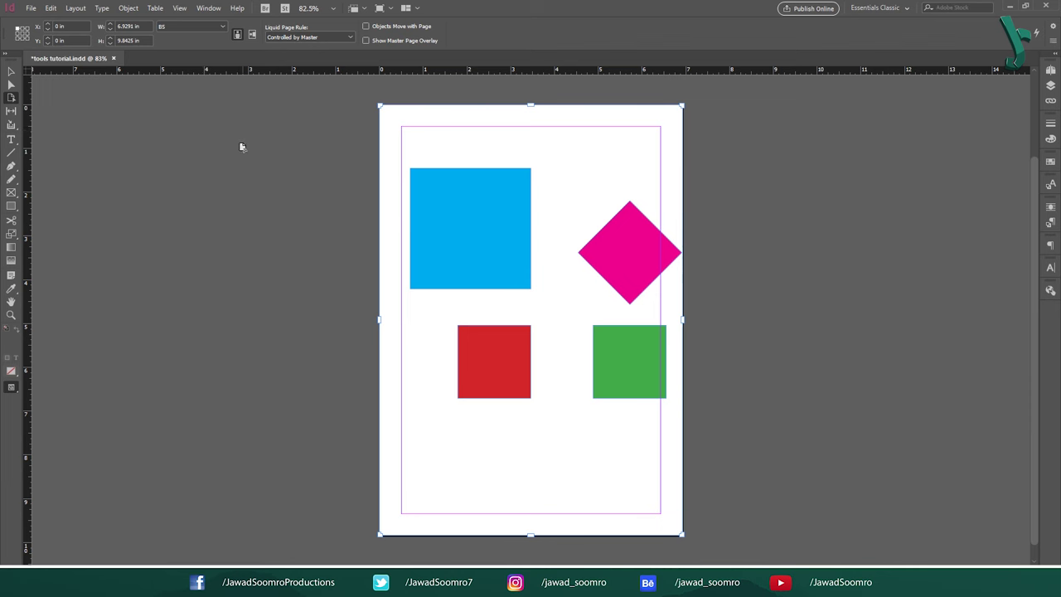
click(190, 27)
click(207, 150)
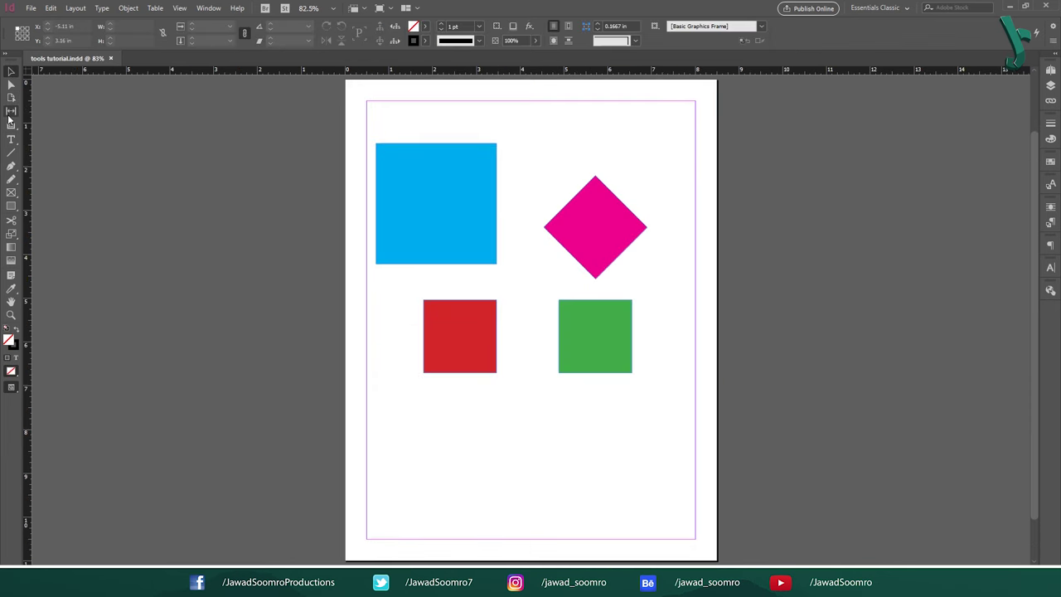
key(u)
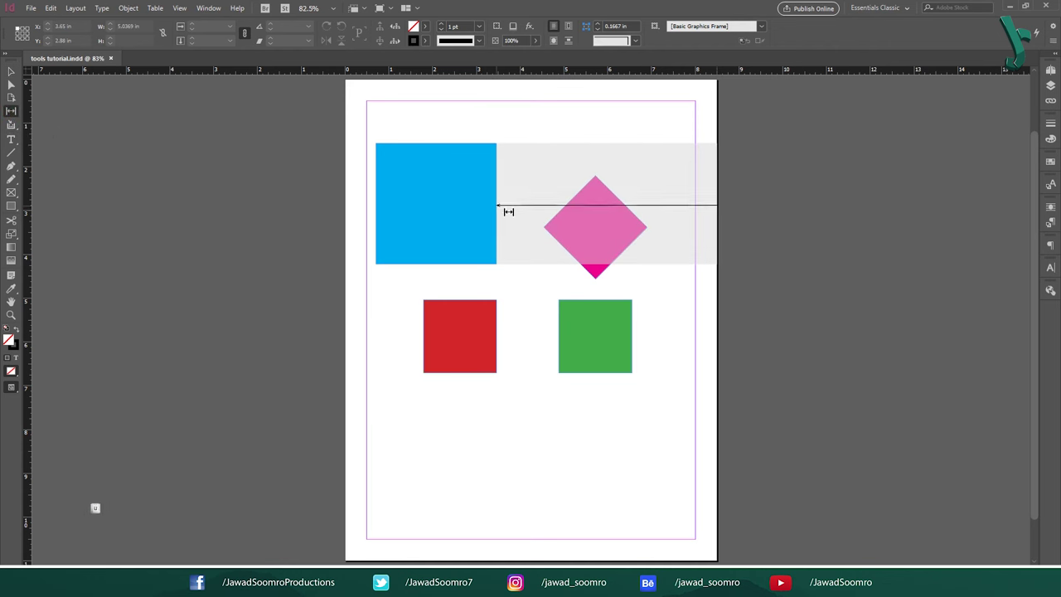
mouse_move(504, 213)
mouse_down()
mouse_move(415, 228)
mouse_move(488, 219)
mouse_up()
drag(524, 334, 547, 346)
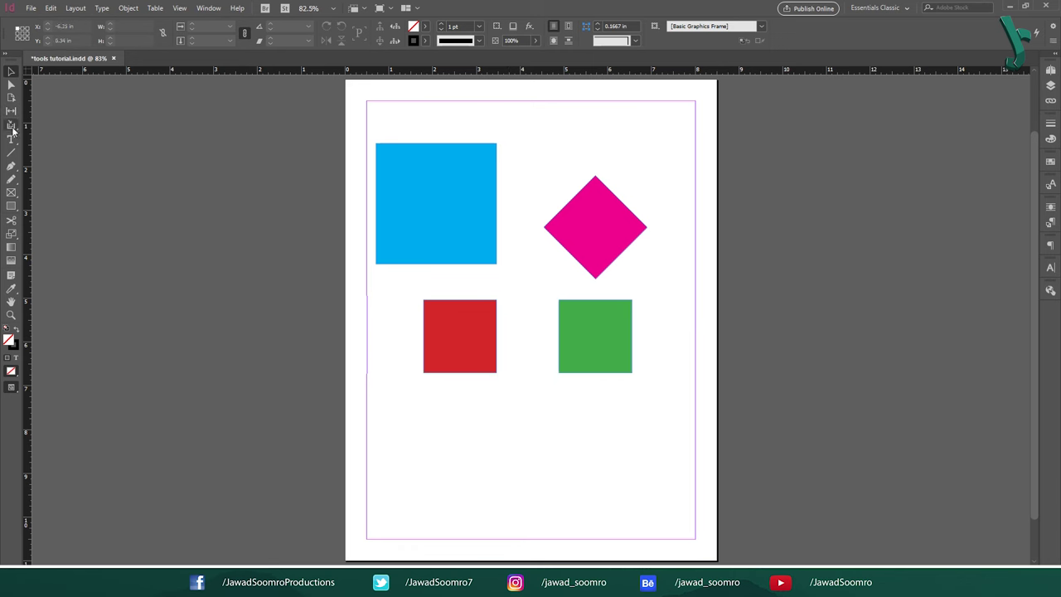
Step: Select the Content Collector Tool (B) and bring up View > Extras showing Show Conveyor
key(b)
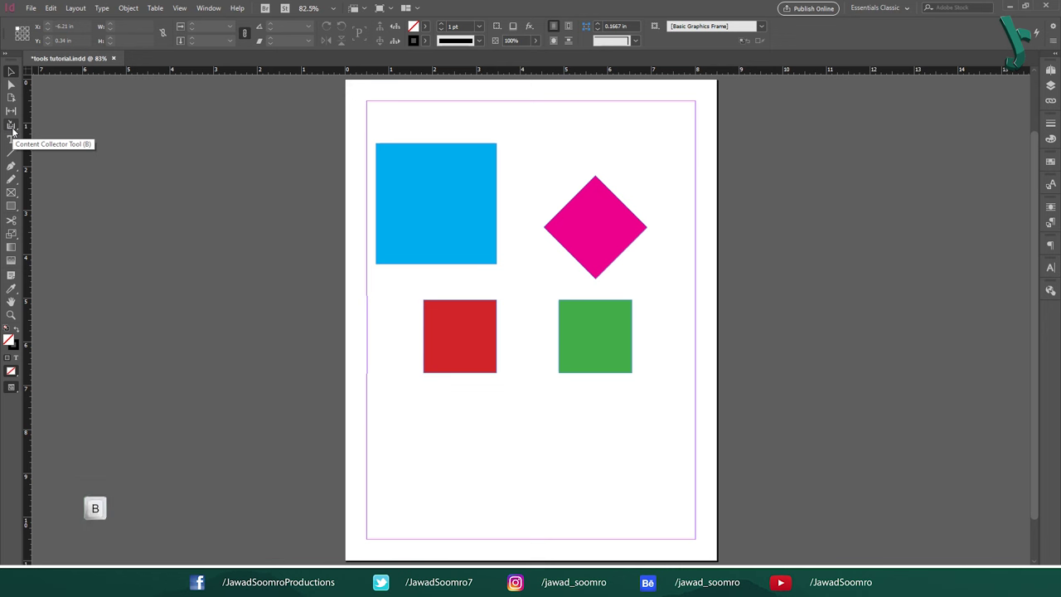
click(11, 125)
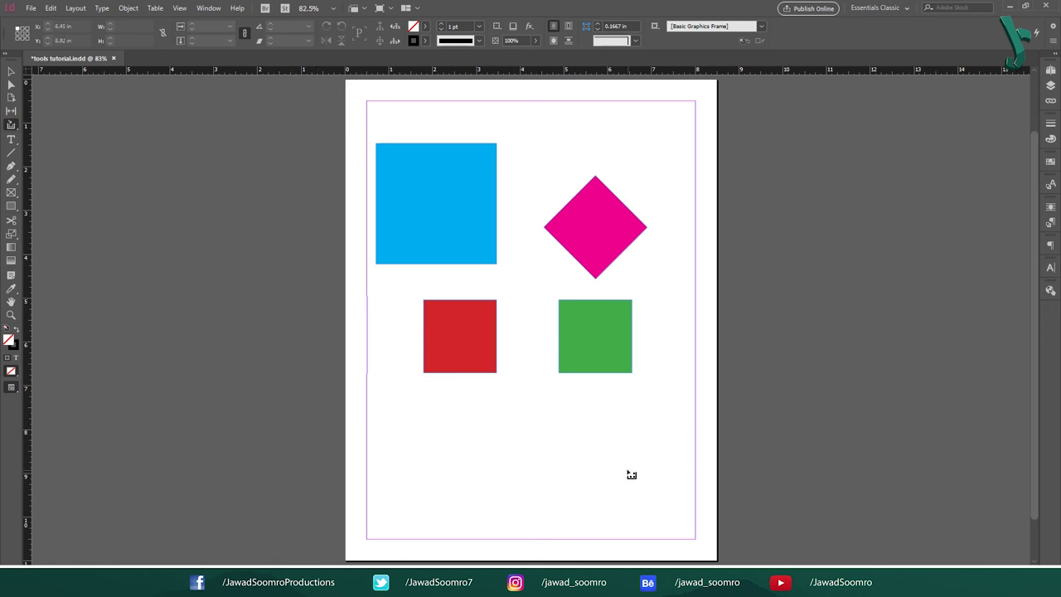
click(179, 8)
click(306, 222)
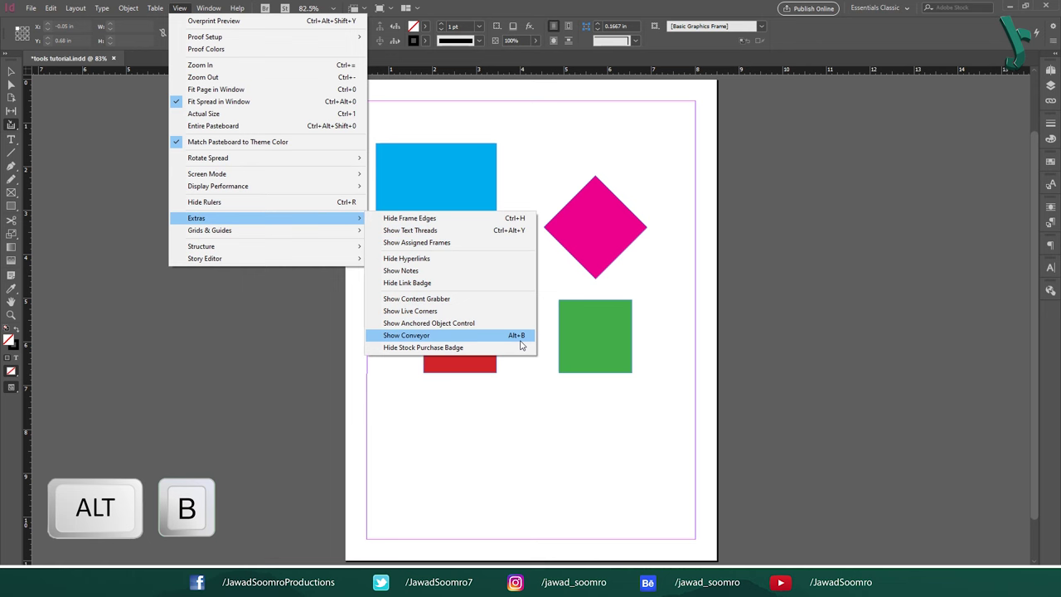
Step: Show the conveyor and collect the blue, magenta, red and green shapes into it
click(520, 340)
mouse_move(443, 214)
mouse_down()
mouse_move(469, 429)
mouse_move(446, 219)
mouse_up()
click(616, 222)
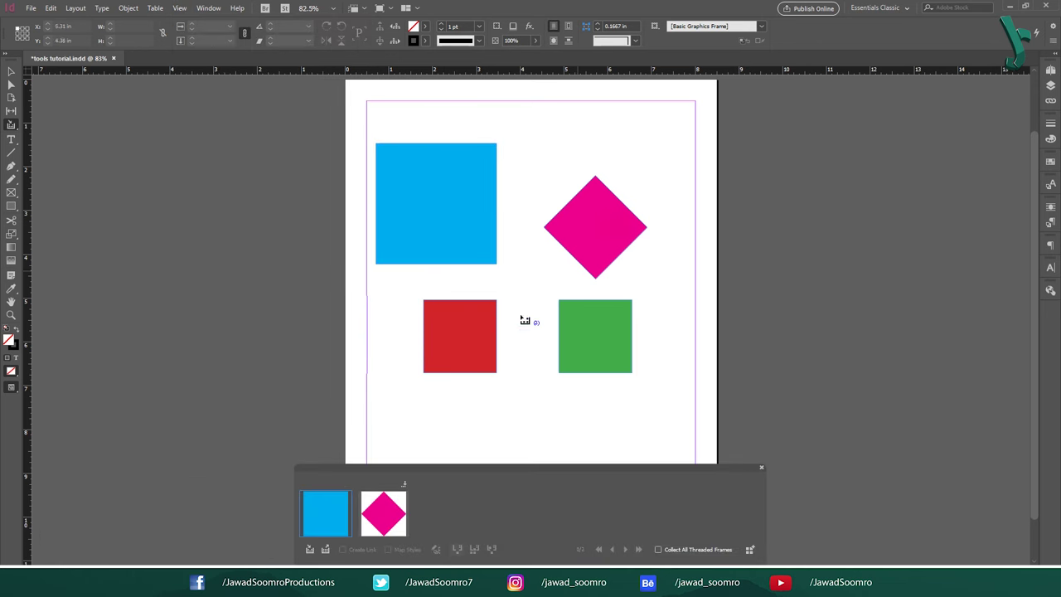
click(461, 339)
click(623, 312)
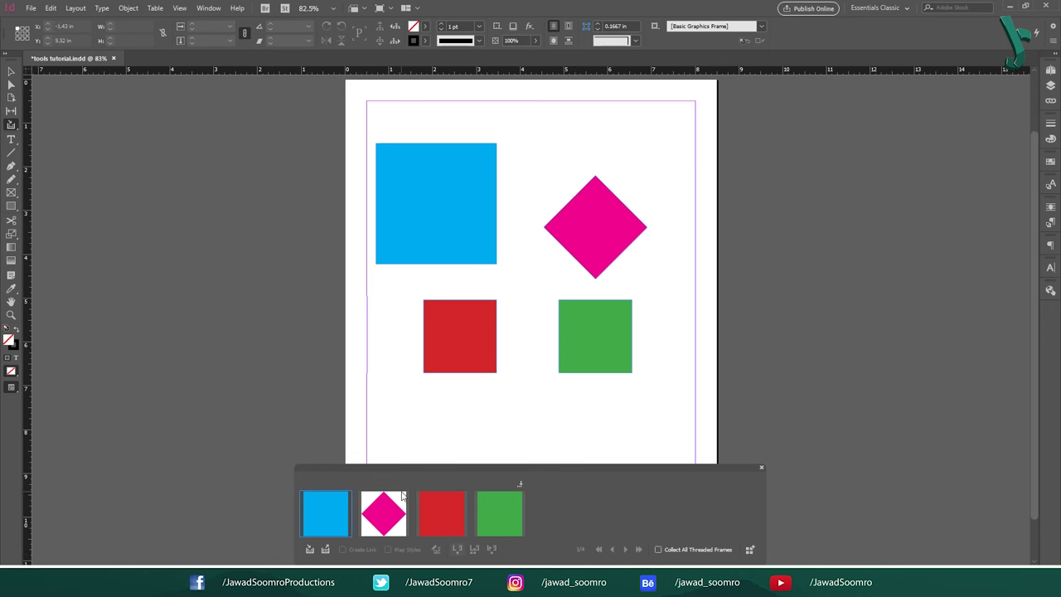
Step: Switch between the Content Collector and Content Placer tools
key(b)
click(14, 128)
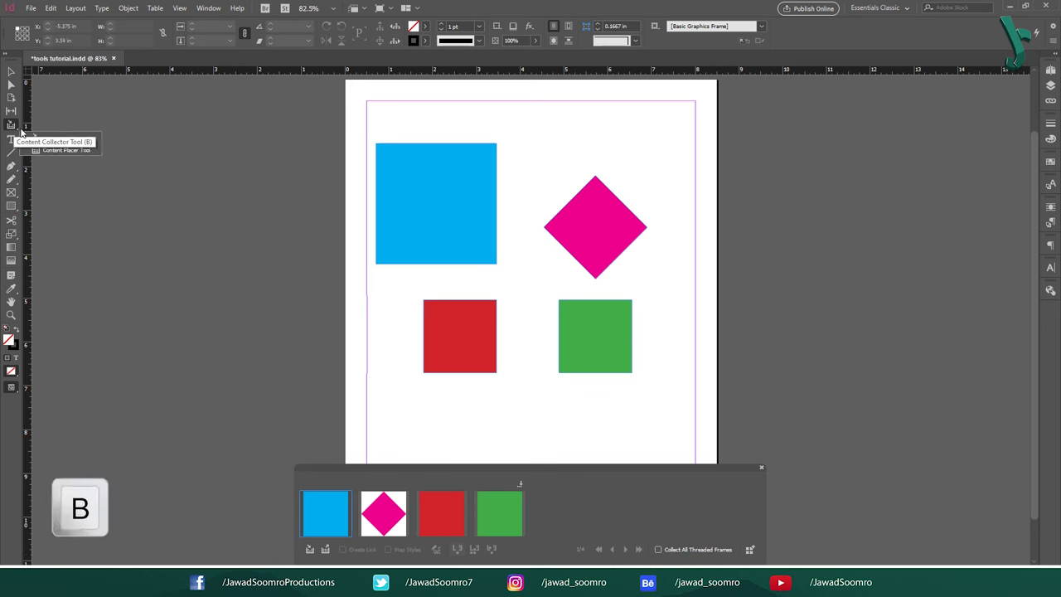
click(63, 150)
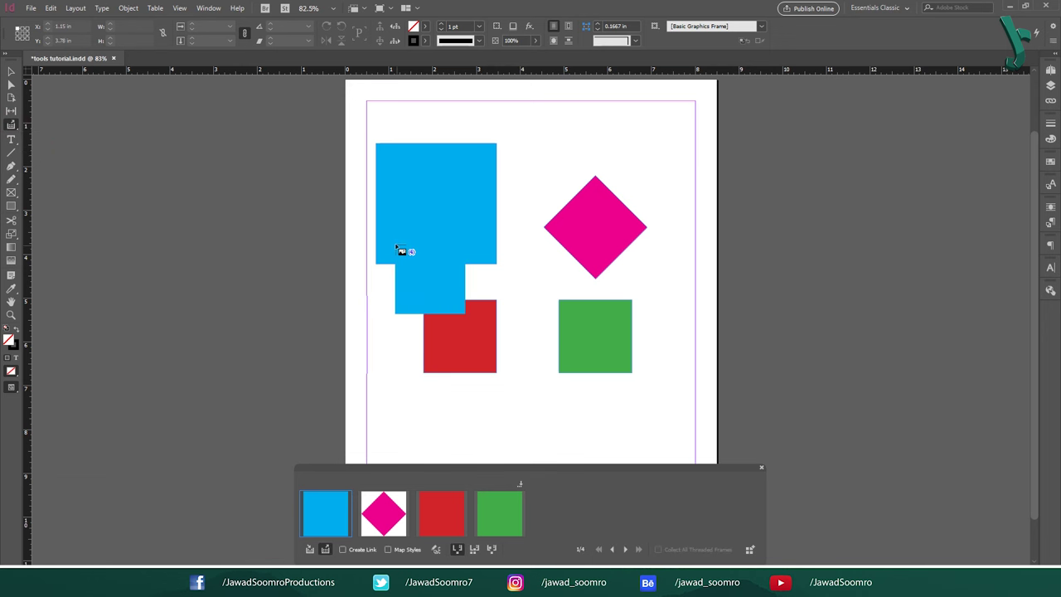
key(b)
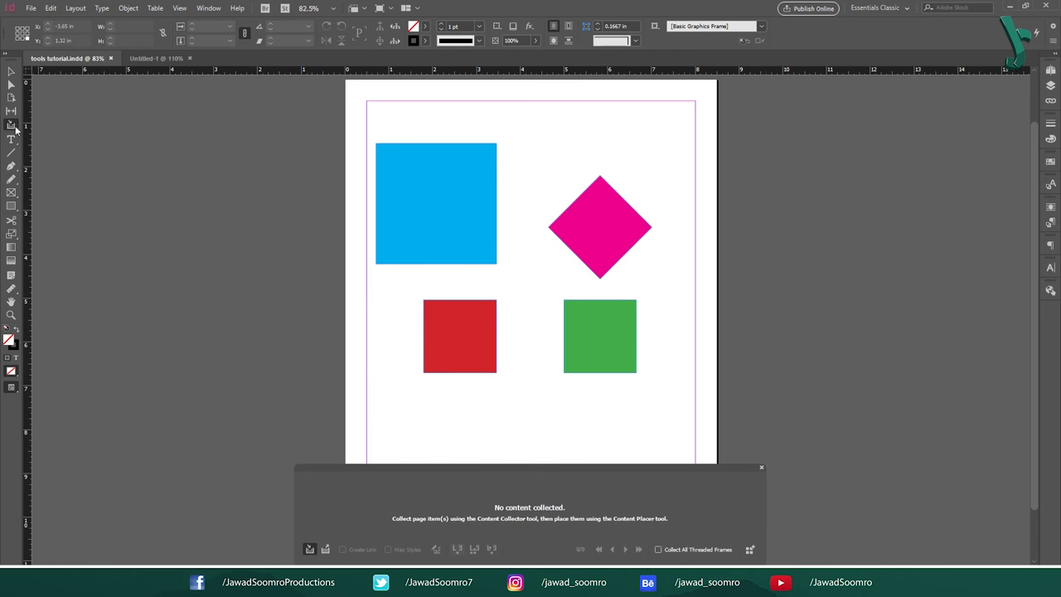
Step: Place the four collected shapes into Untitled-1, then return to tools tutorial.indd
right_click(13, 127)
key(b)
right_click(15, 129)
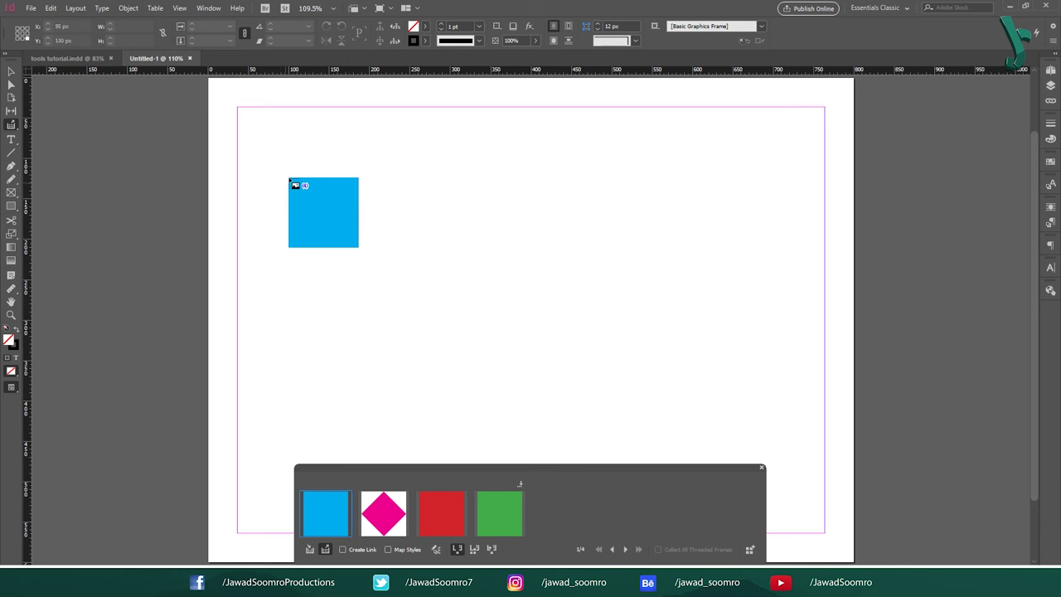
click(290, 176)
click(621, 188)
click(342, 389)
click(626, 395)
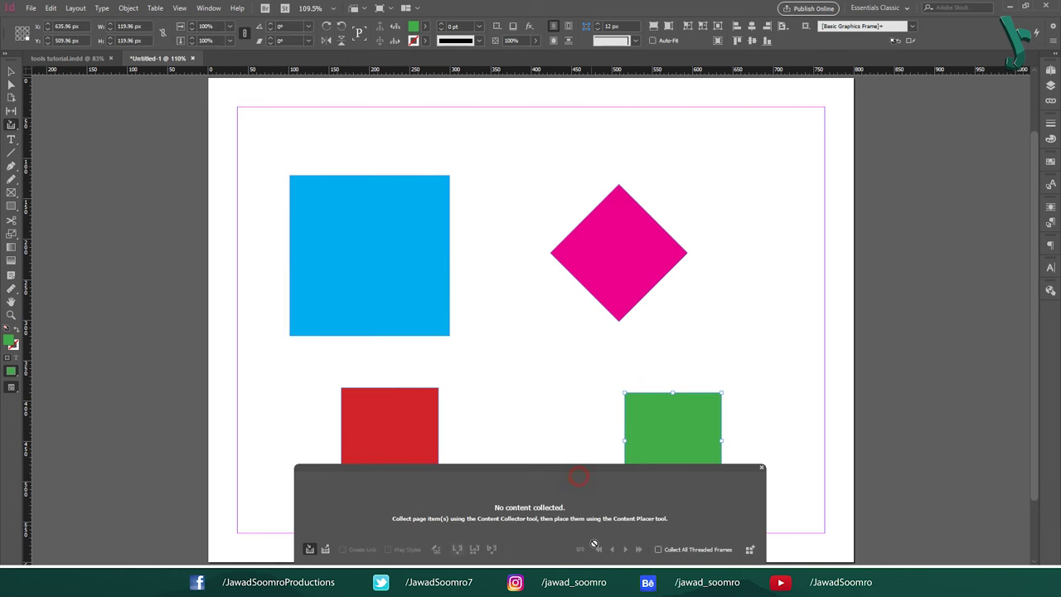
drag(590, 468, 595, 538)
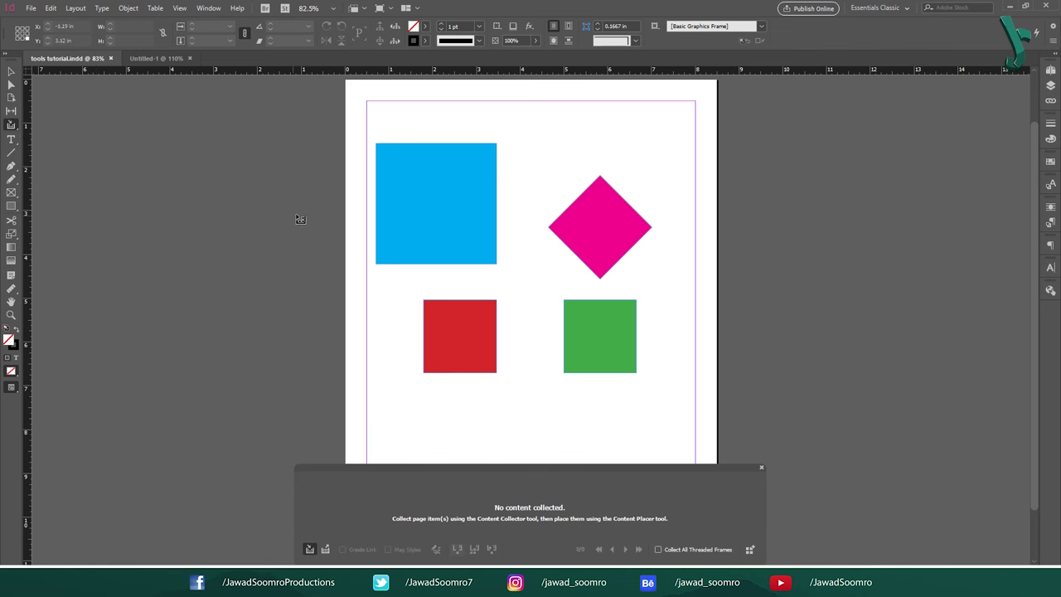
Step: Collect the blue square, pink diamond, red and green squares again
click(453, 210)
click(606, 224)
click(490, 340)
click(592, 338)
Step: In Untitled-1, place the blue square and diamond enlarged, the red and green at original size
click(156, 58)
key(b)
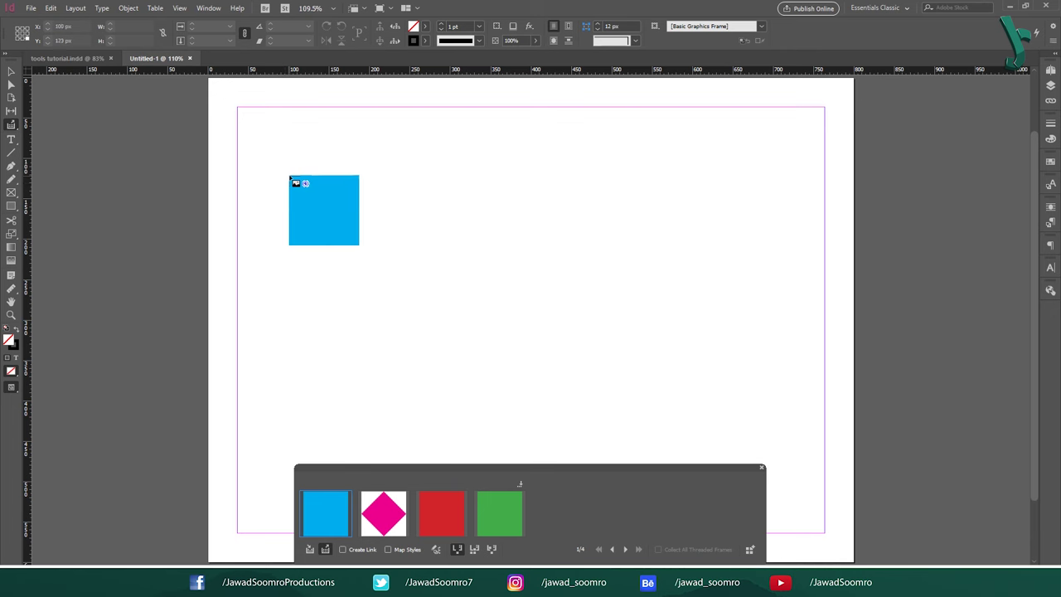
drag(289, 175, 450, 336)
drag(618, 183, 686, 321)
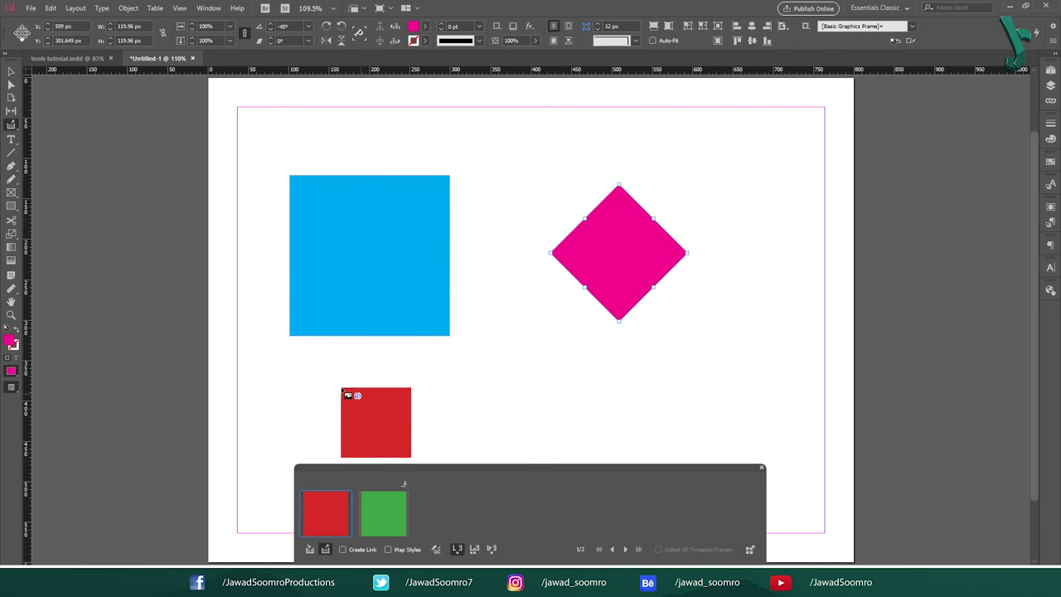
click(340, 387)
click(624, 393)
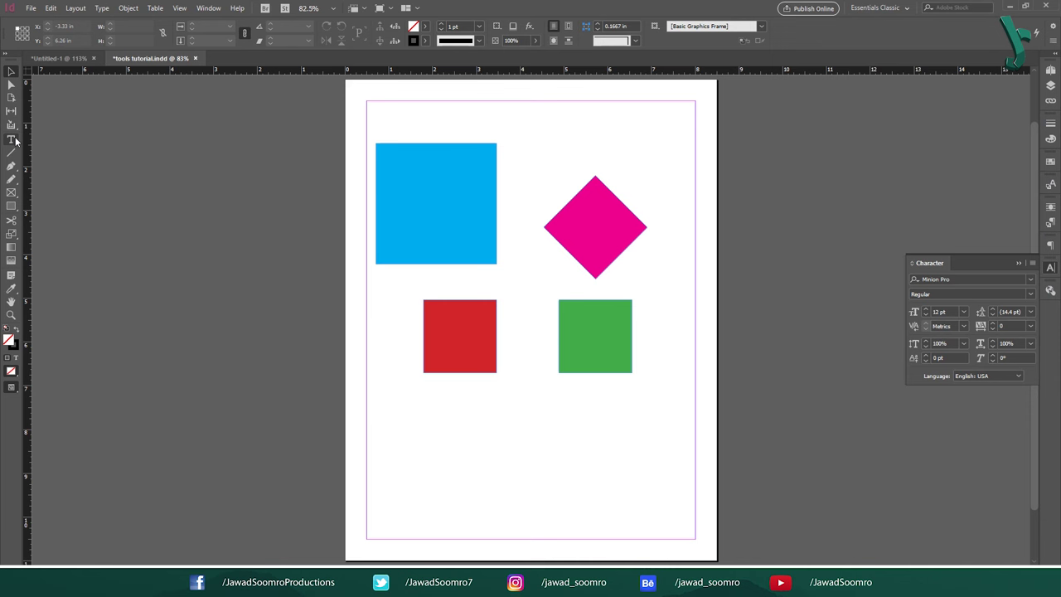
Step: Create small text frames reading Letters and #$^() with the Type tool
key(t)
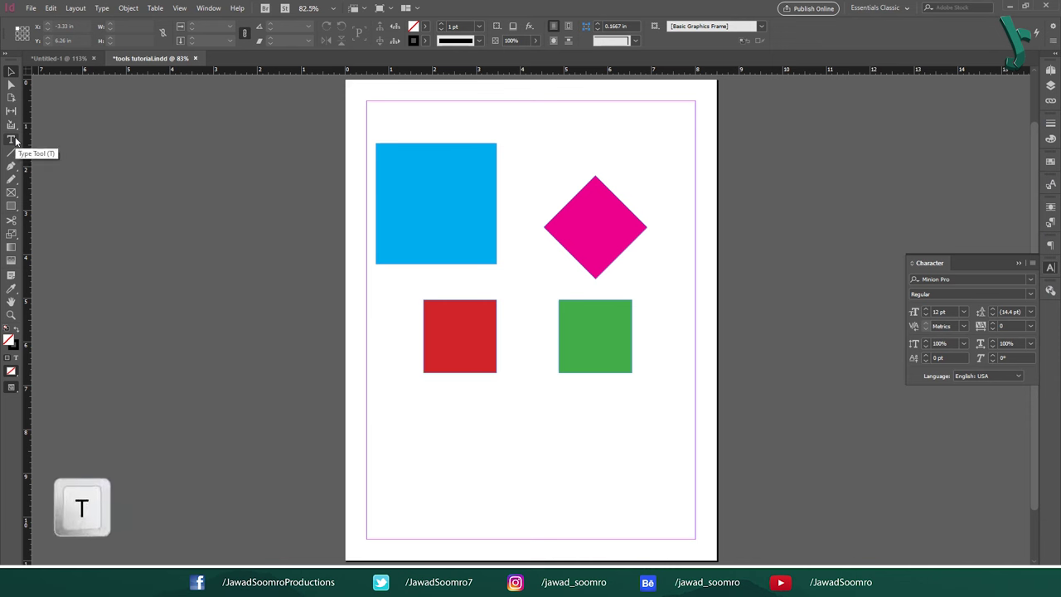
click(14, 137)
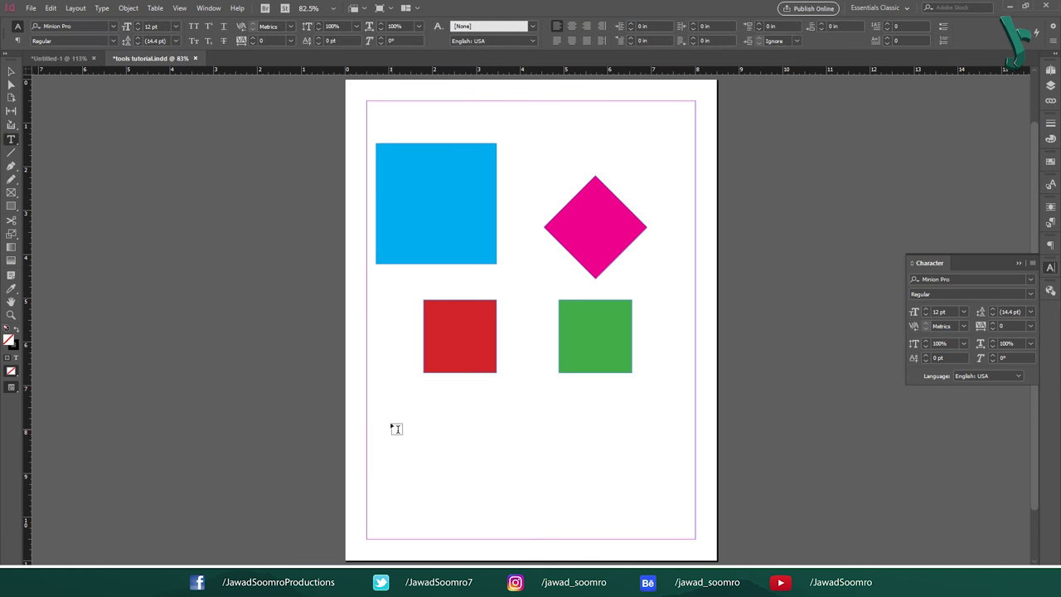
drag(396, 402, 538, 456)
key(ctrl+z)
key(ctrl+v)
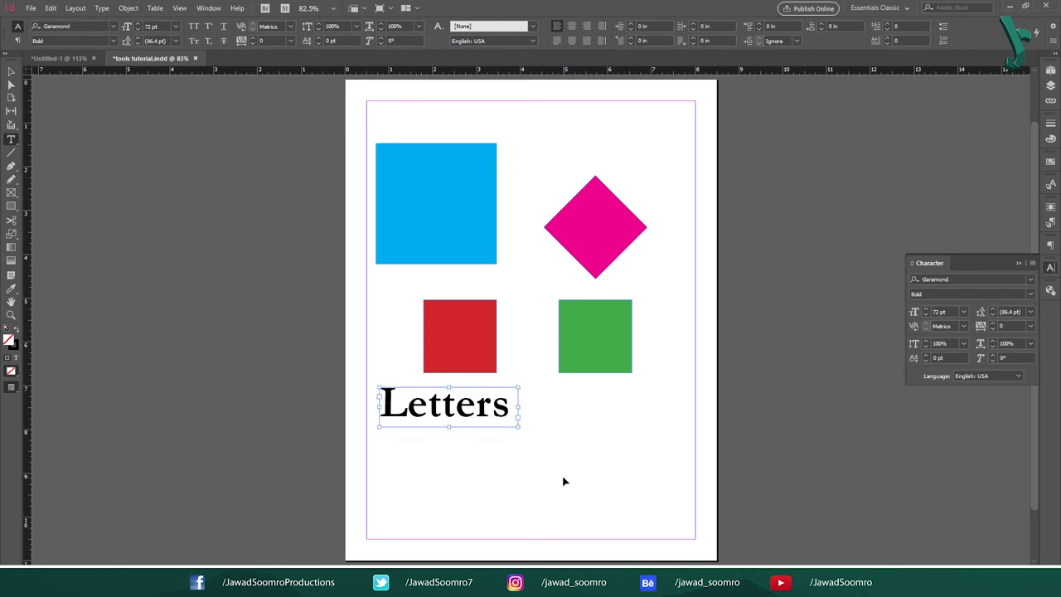
key(ctrl+v)
key(ctrl+v)
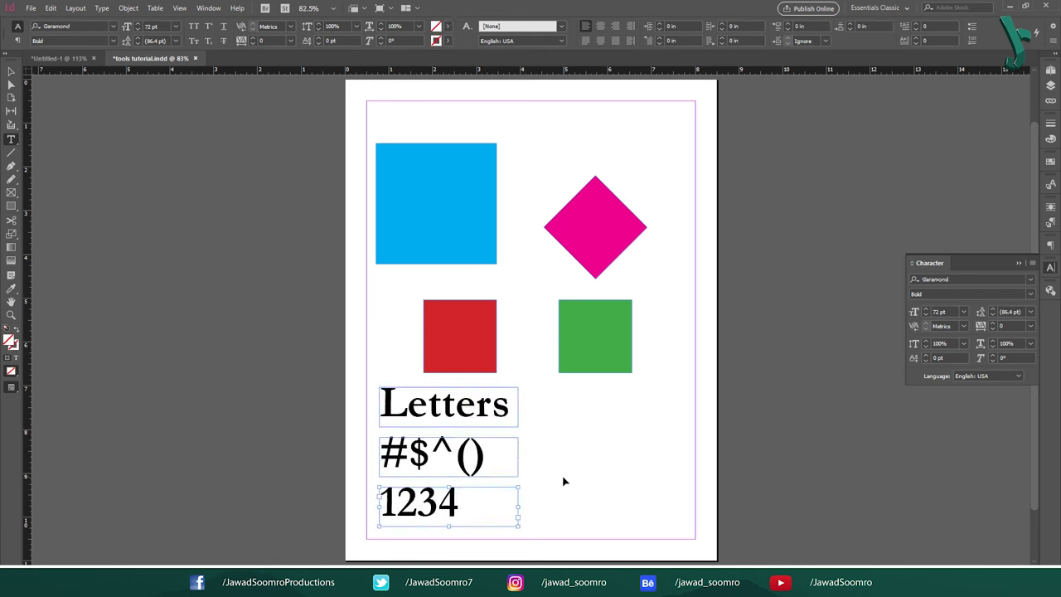
Step: Draw a body text frame, set its text to 48 pt, and shrink it so text overflows
drag(528, 390, 665, 526)
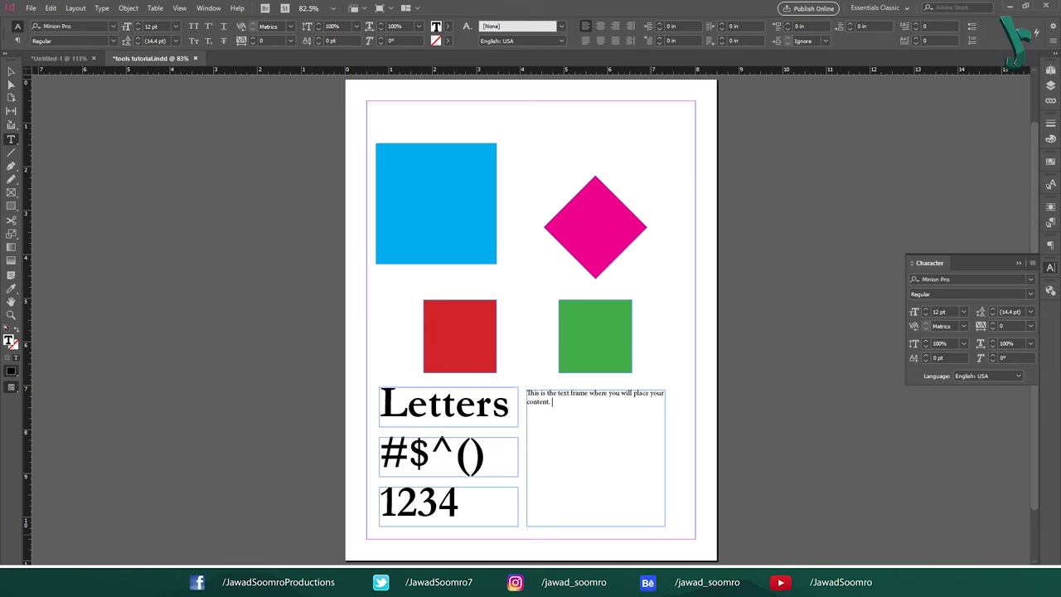
key(ctrl+a)
click(964, 311)
click(948, 465)
key(Escape)
drag(647, 398, 740, 379)
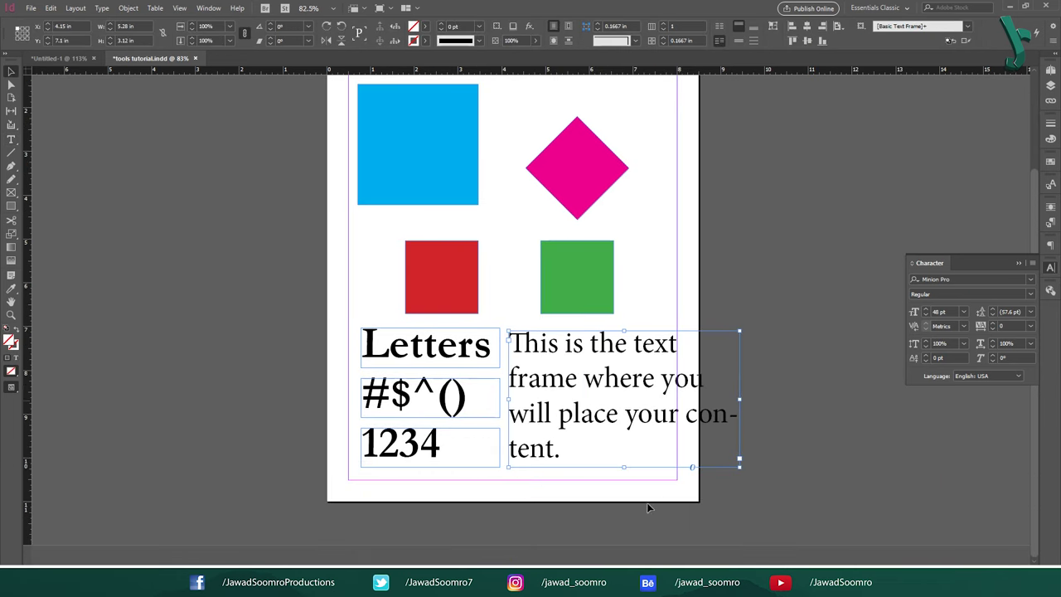
drag(739, 470, 662, 435)
click(731, 438)
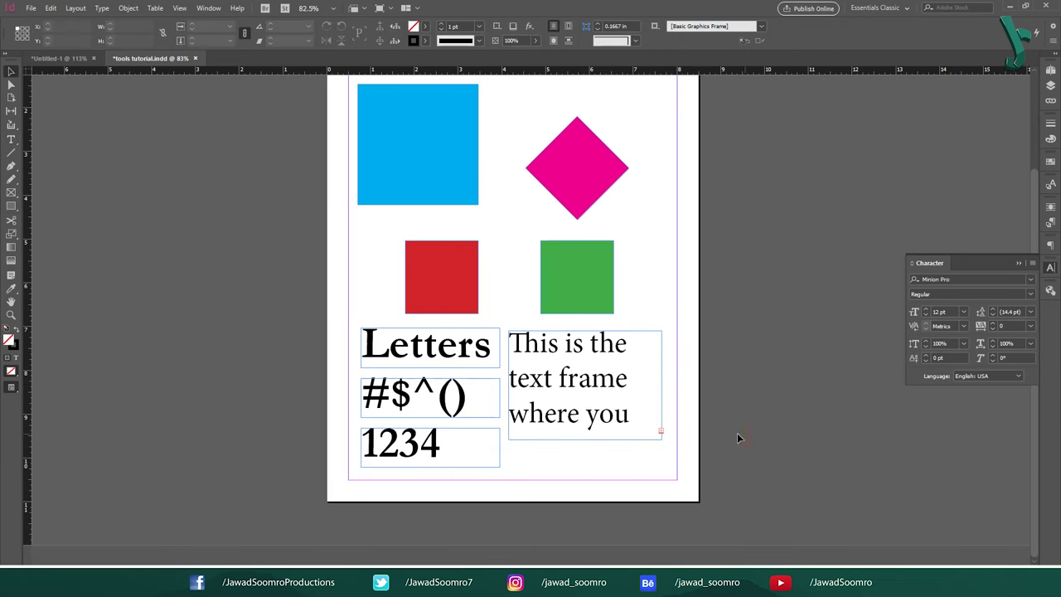
Step: Thread the overflow text into a frame on a new page 2
click(76, 8)
click(298, 27)
scroll(611, 213, up, 5)
click(663, 246)
drag(379, 308, 630, 402)
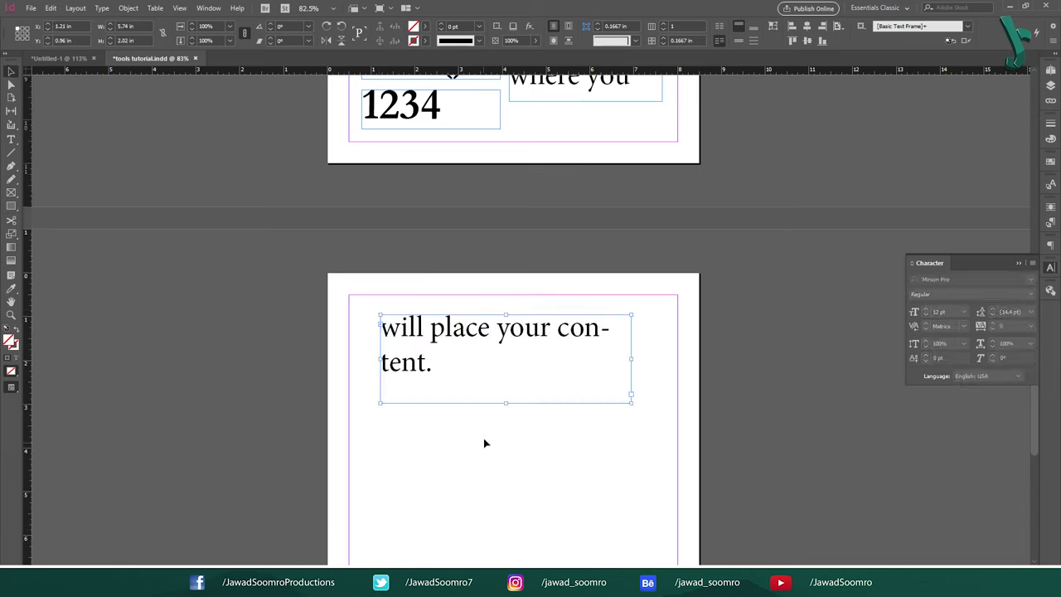
scroll(344, 279, up, 2)
mouse_move(585, 184)
mouse_down()
mouse_move(584, 208)
mouse_move(585, 180)
mouse_up()
click(747, 226)
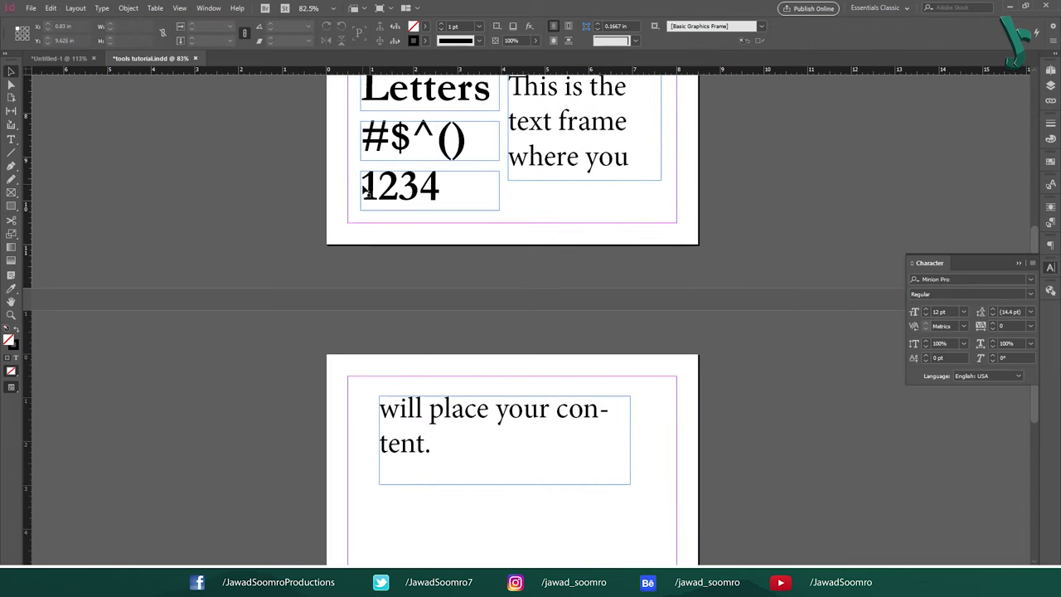
Step: Resize the page 1 body frame so all its text fits
scroll(363, 191, up, 3)
click(558, 304)
drag(559, 303, 614, 400)
click(614, 400)
scroll(464, 139, up, 5)
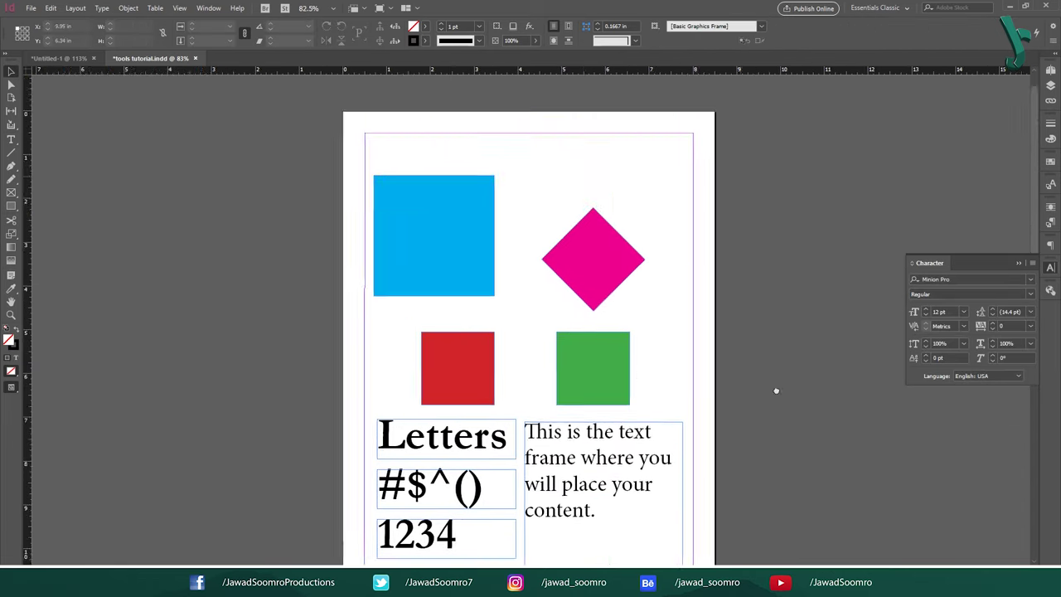
scroll(464, 138, down, 3)
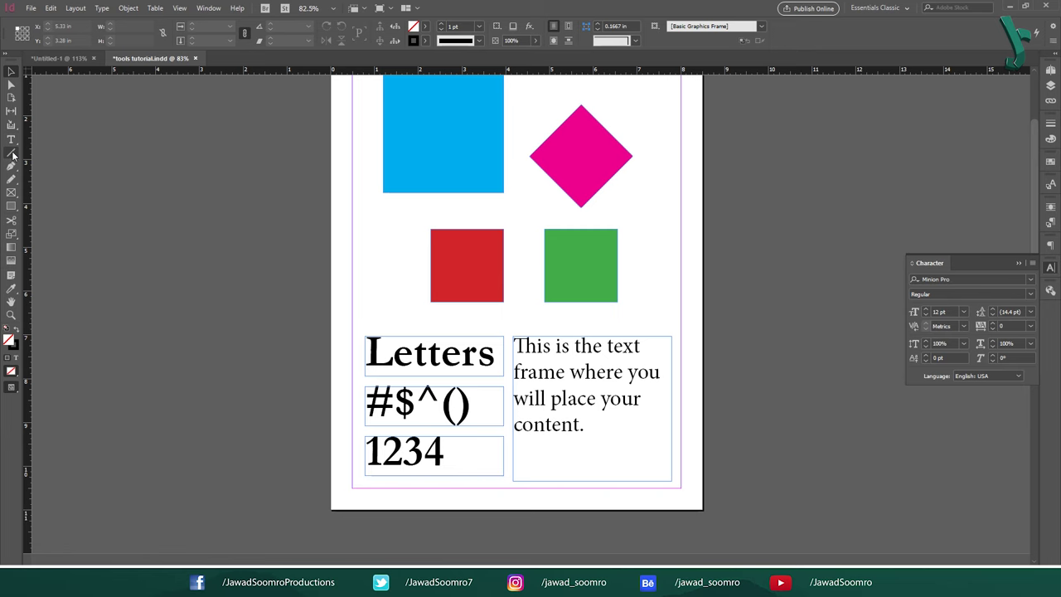
Step: Delete the empty overflow text frame from page 2
key(\)
scroll(444, 269, down, 5)
mouse_move(440, 382)
mouse_down()
mouse_move(440, 174)
mouse_move(429, 204)
mouse_move(434, 403)
mouse_up()
key(Delete)
scroll(433, 296, down, 2)
Step: Draw vertical, horizontal and diagonal test lines with the Line tool, then delete them
key(\)
key(ctrl+z)
scroll(343, 297, up, 2)
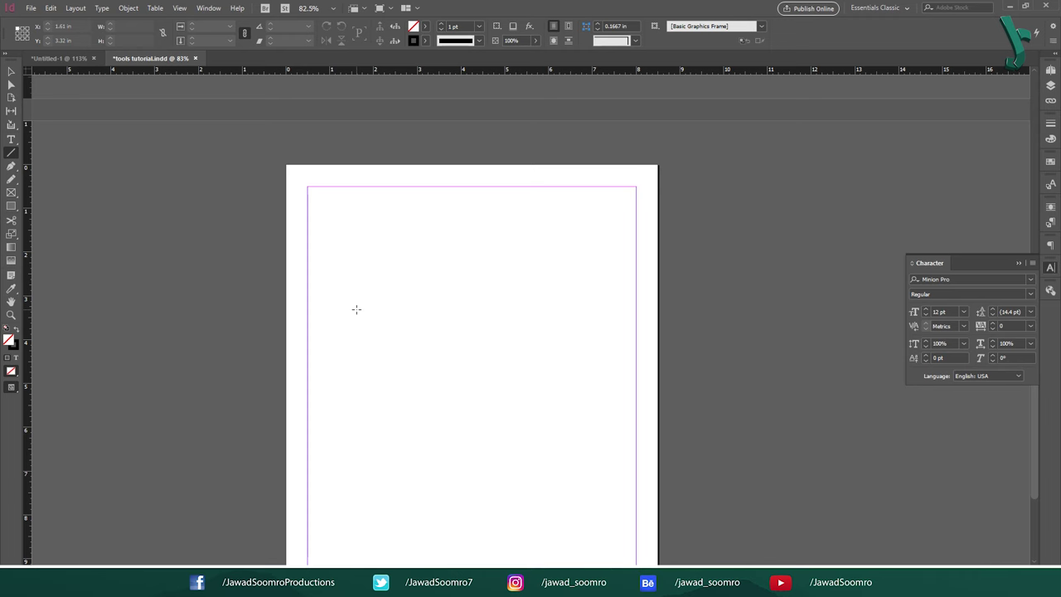
scroll(373, 318, down, 2)
drag(445, 205, 444, 398)
drag(346, 292, 565, 291)
drag(378, 208, 555, 386)
key(ctrl+a)
key(Delete)
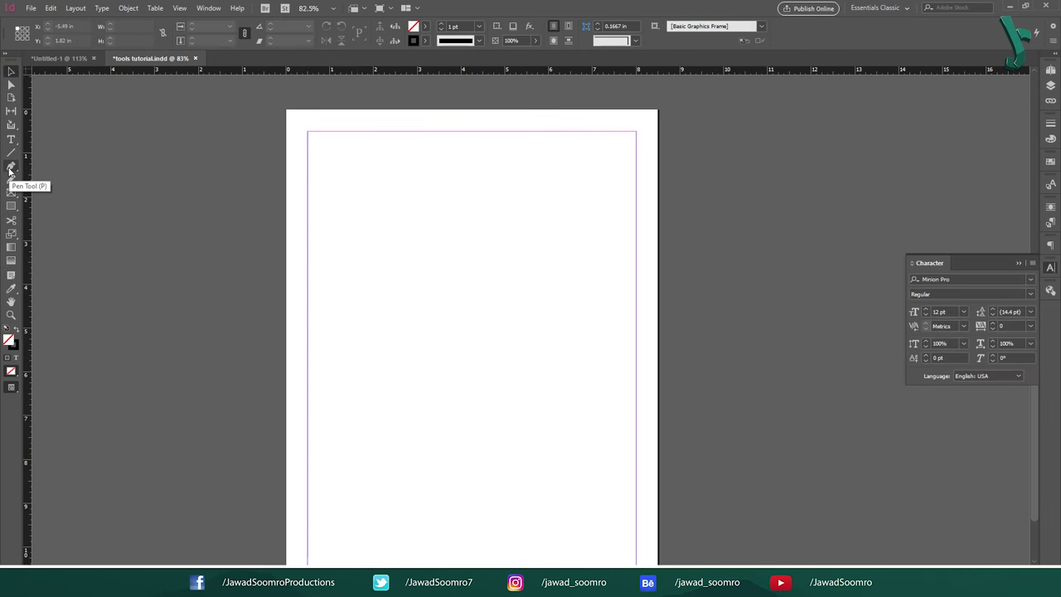
key(p)
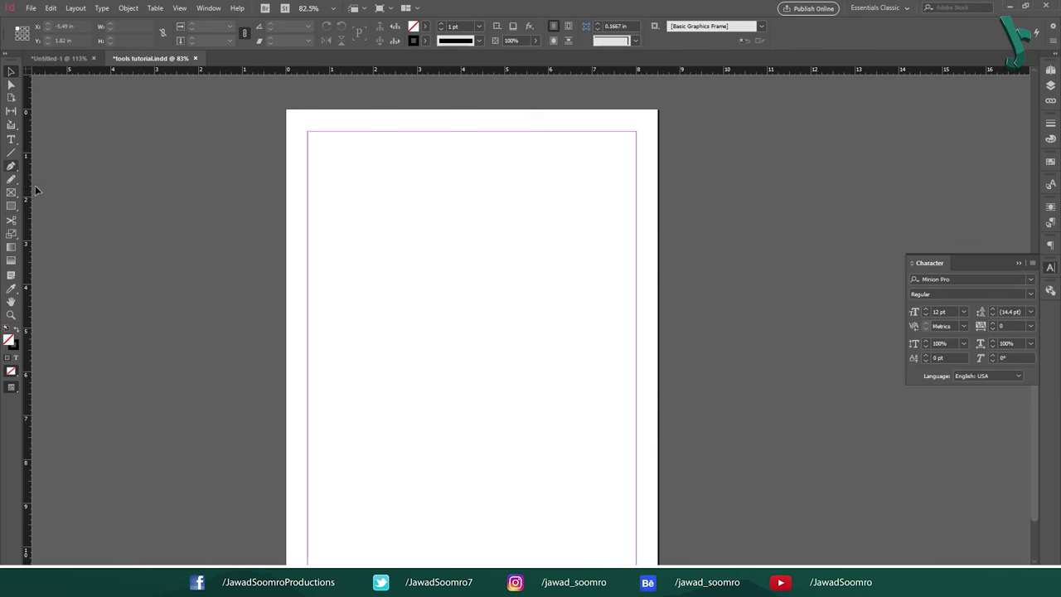
click(11, 165)
click(341, 353)
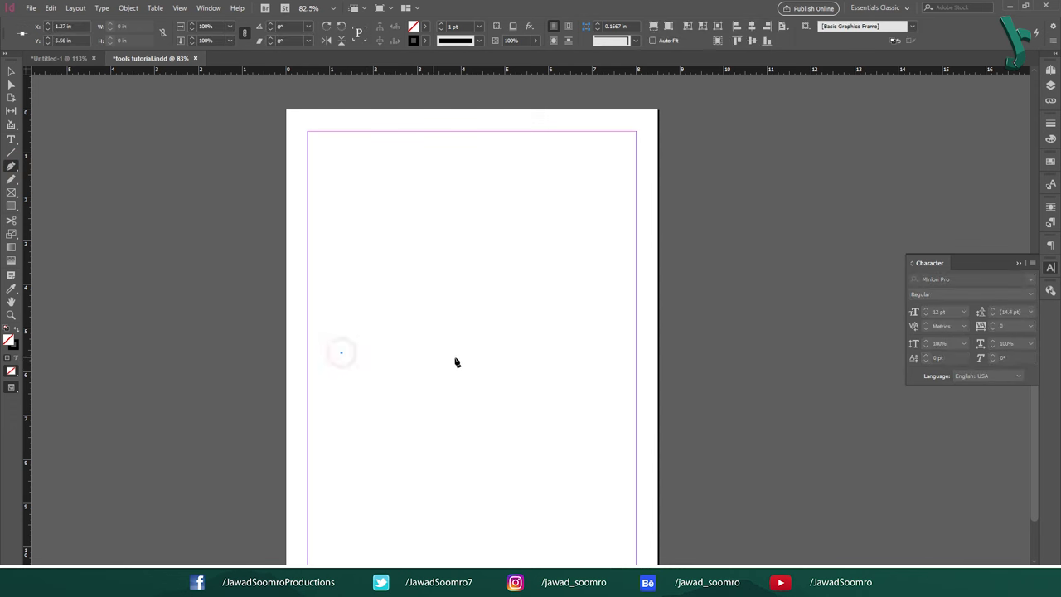
click(583, 353)
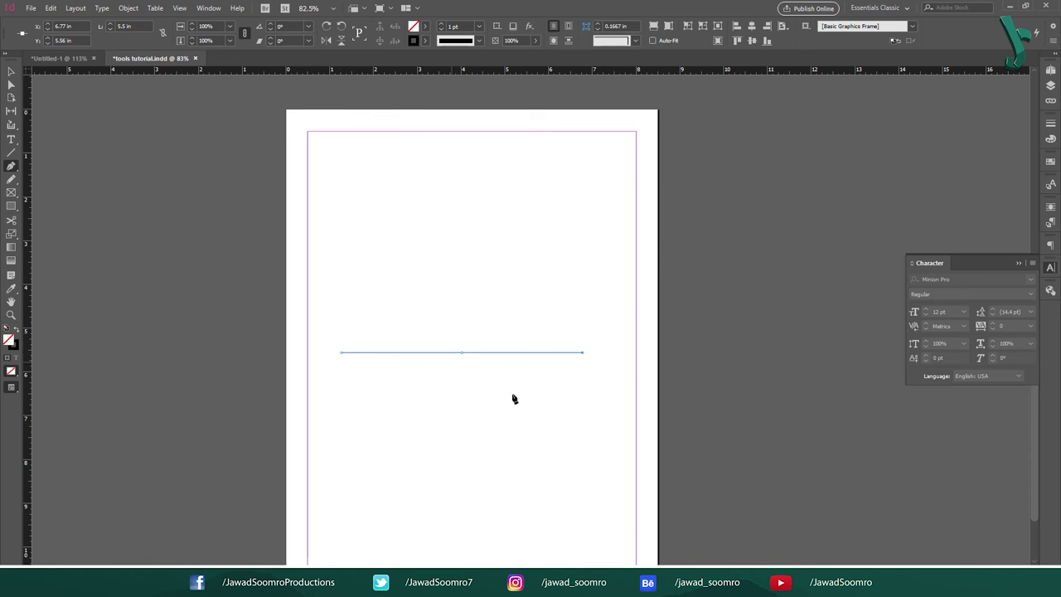
key(ctrl+shift+a)
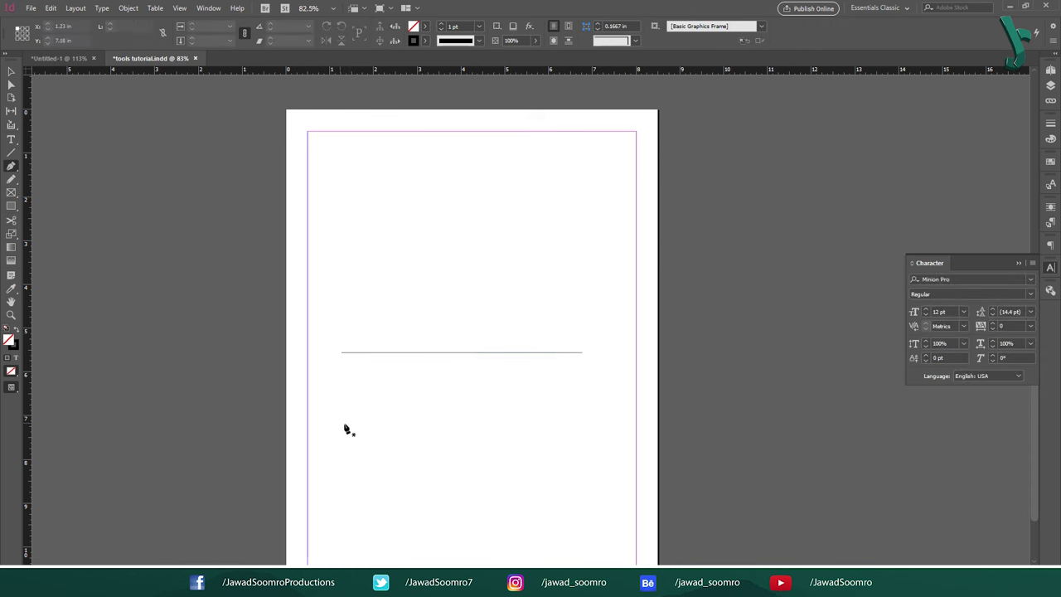
click(344, 425)
drag(505, 300, 507, 180)
drag(588, 175, 636, 166)
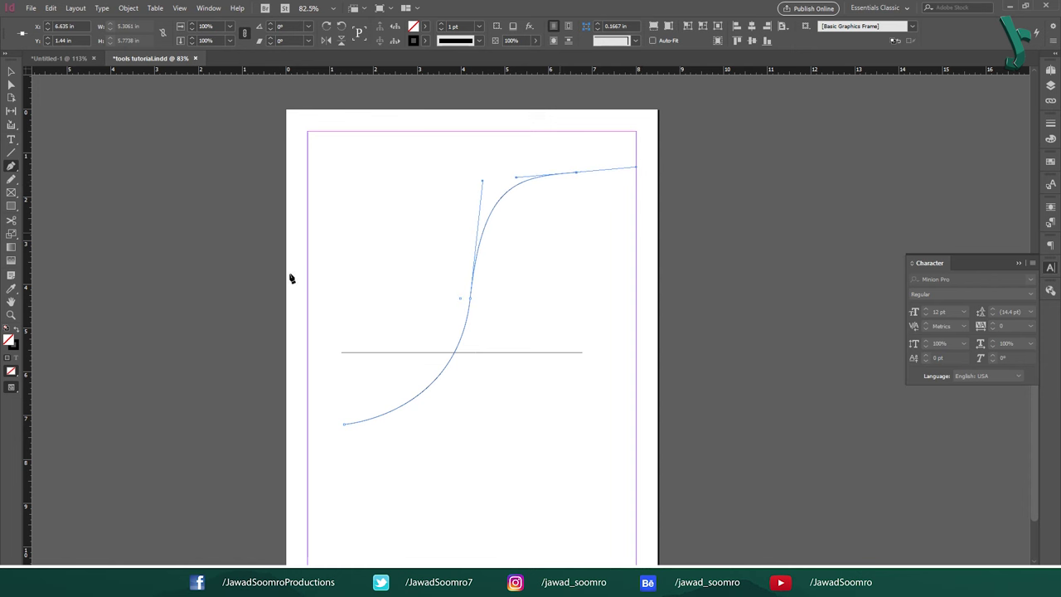
click(11, 74)
click(440, 239)
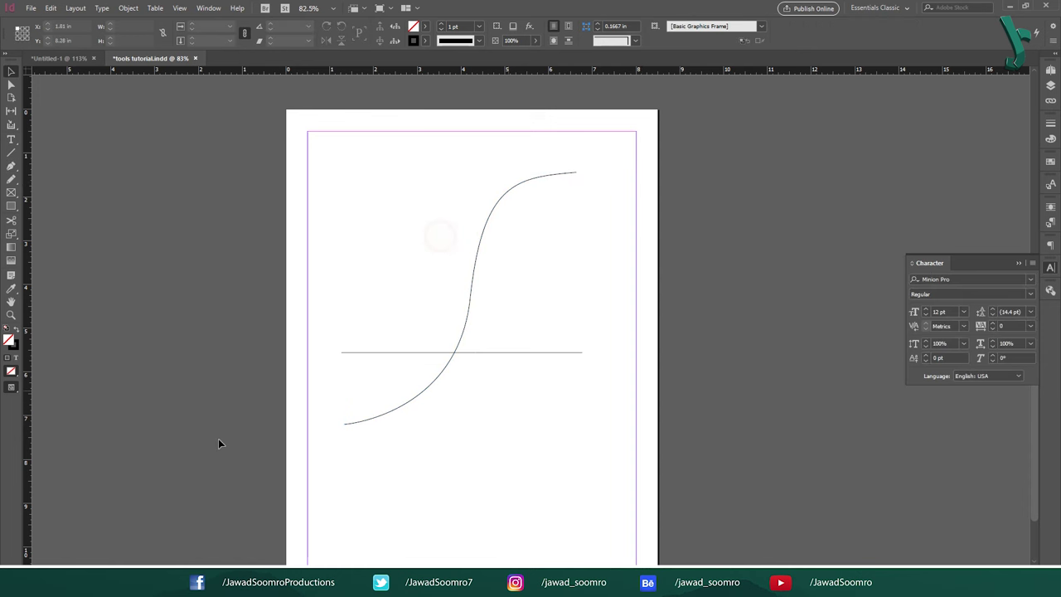
click(439, 253)
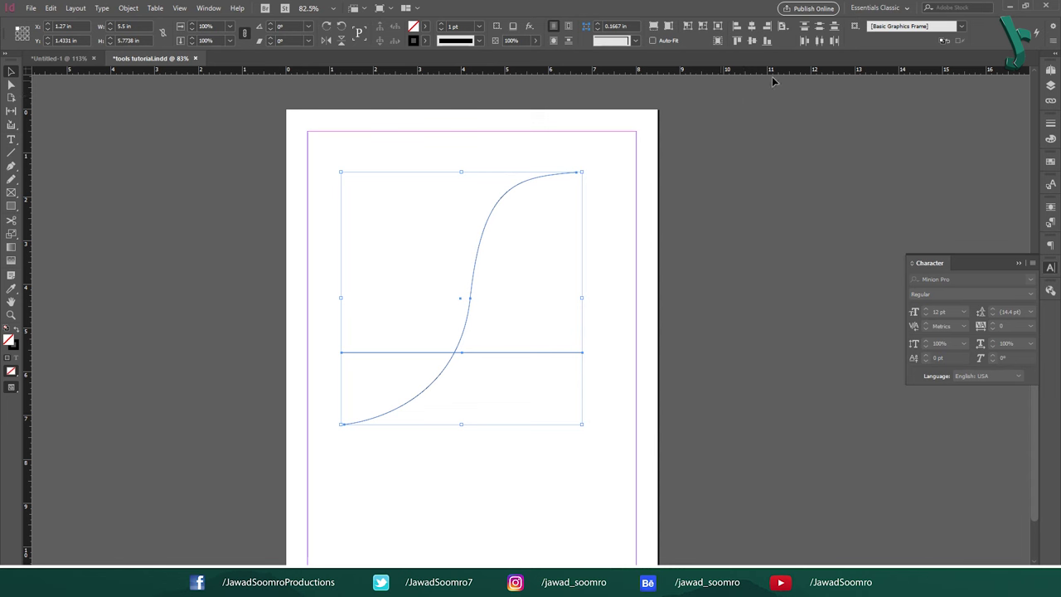
click(753, 43)
click(750, 27)
click(461, 172)
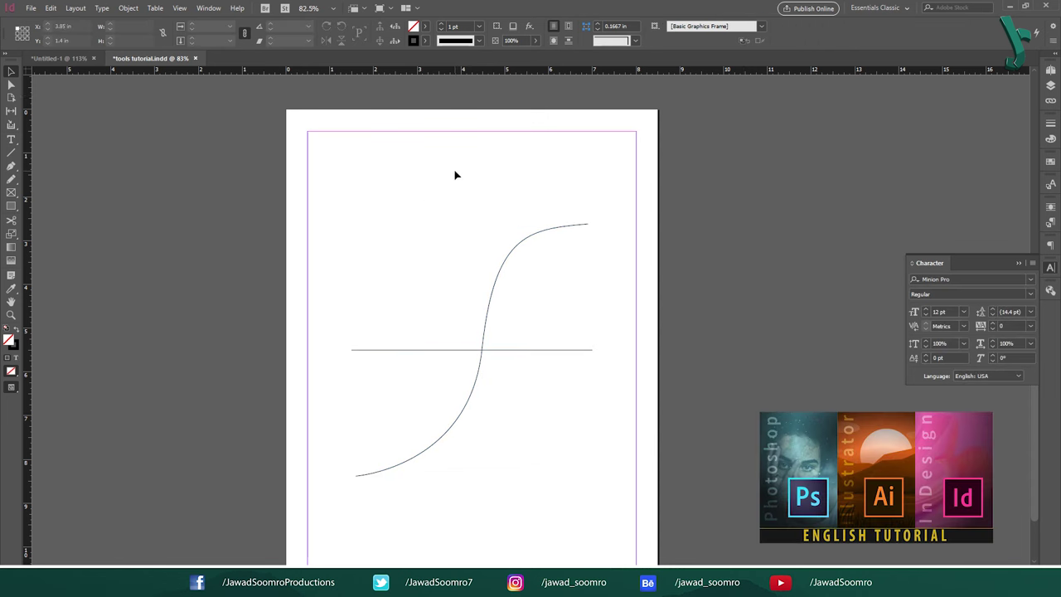
key(a)
click(588, 225)
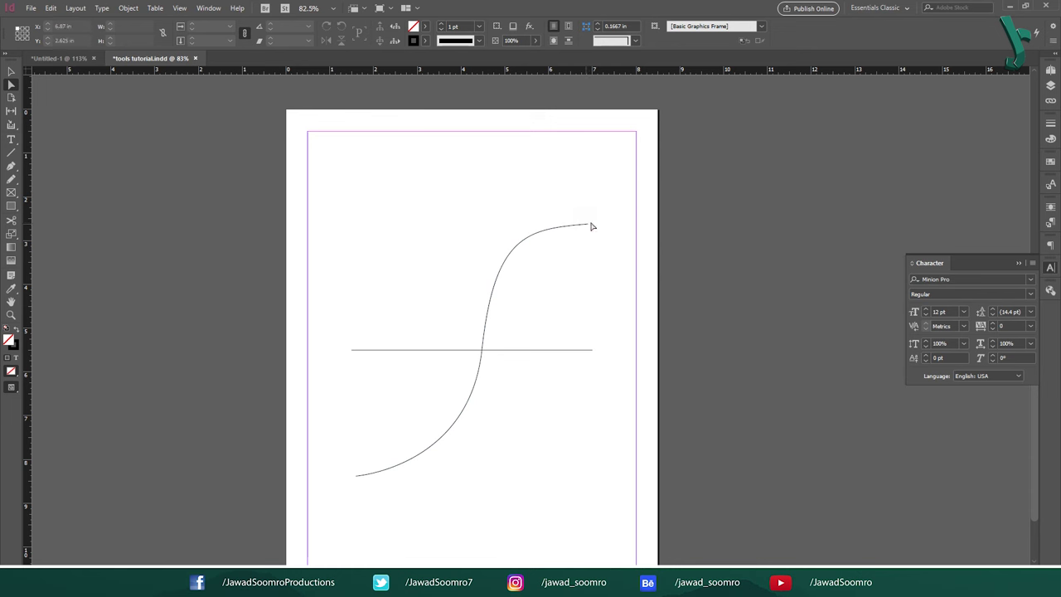
click(482, 350)
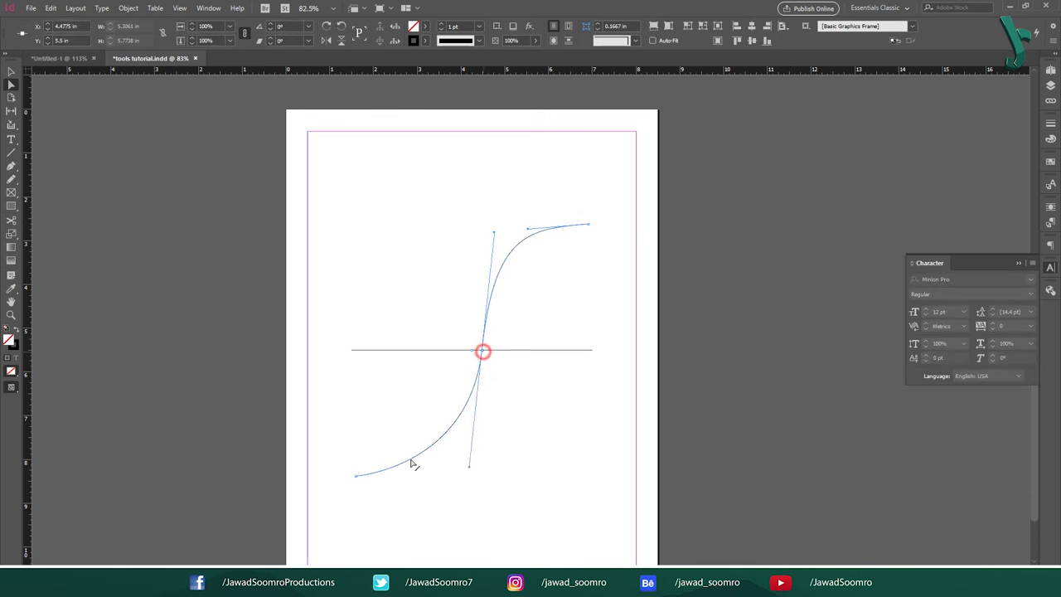
drag(321, 459, 403, 524)
key(v)
drag(407, 262, 548, 485)
key(Delete)
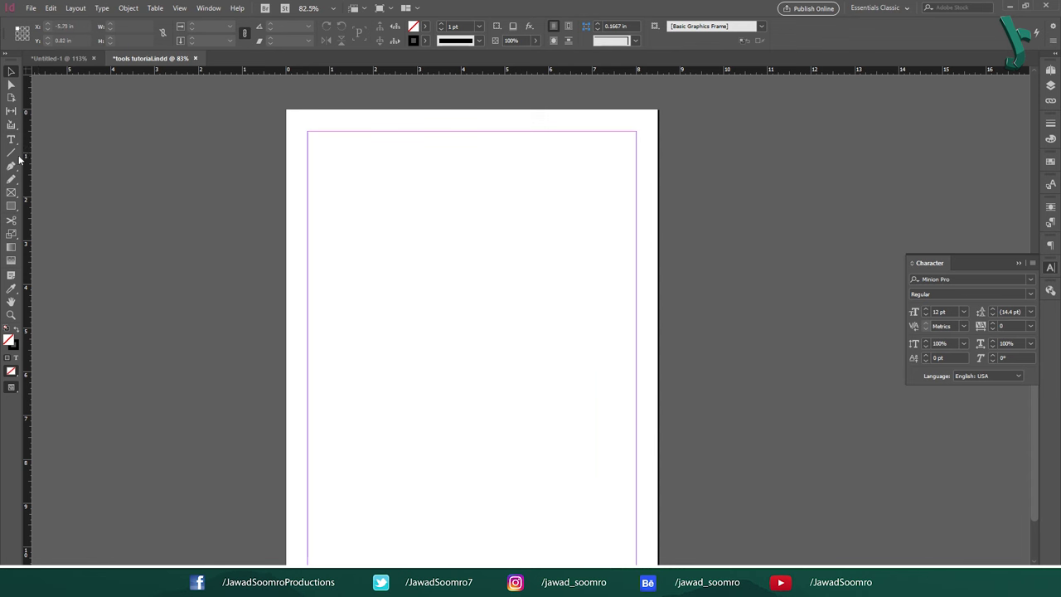
Step: With the Add Anchor Point Tool (=), add points on the blue square's top, bottom and left edges
drag(12, 166, 53, 181)
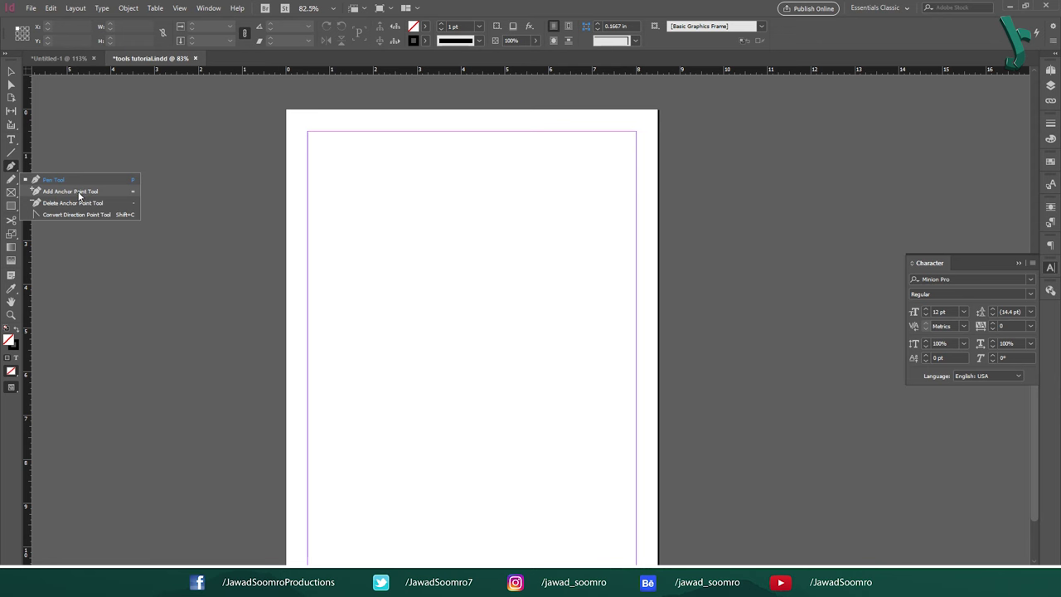
key(equal)
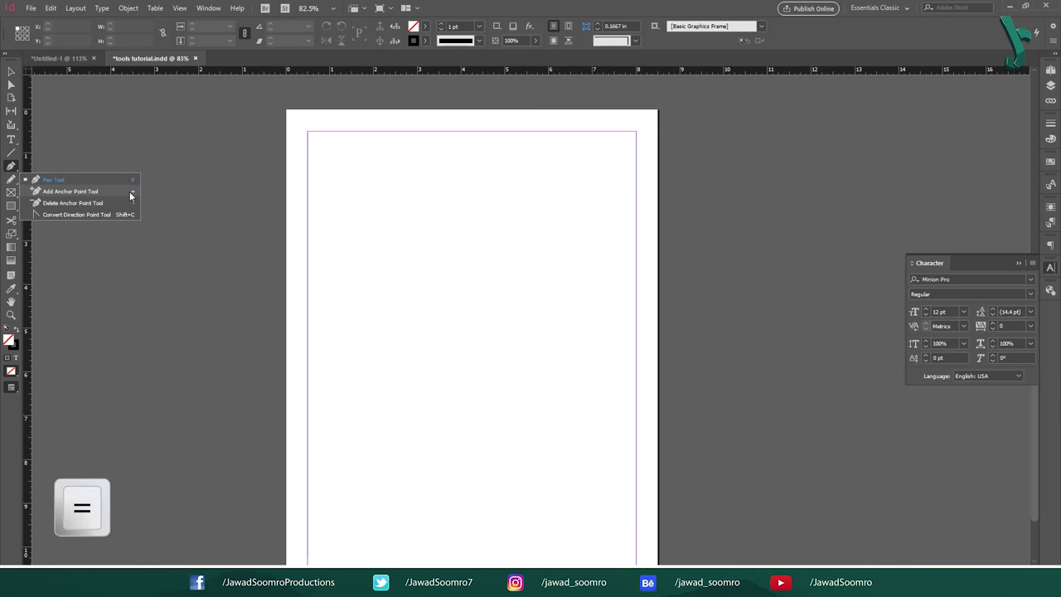
click(130, 194)
click(568, 130)
scroll(550, 230, up, 10)
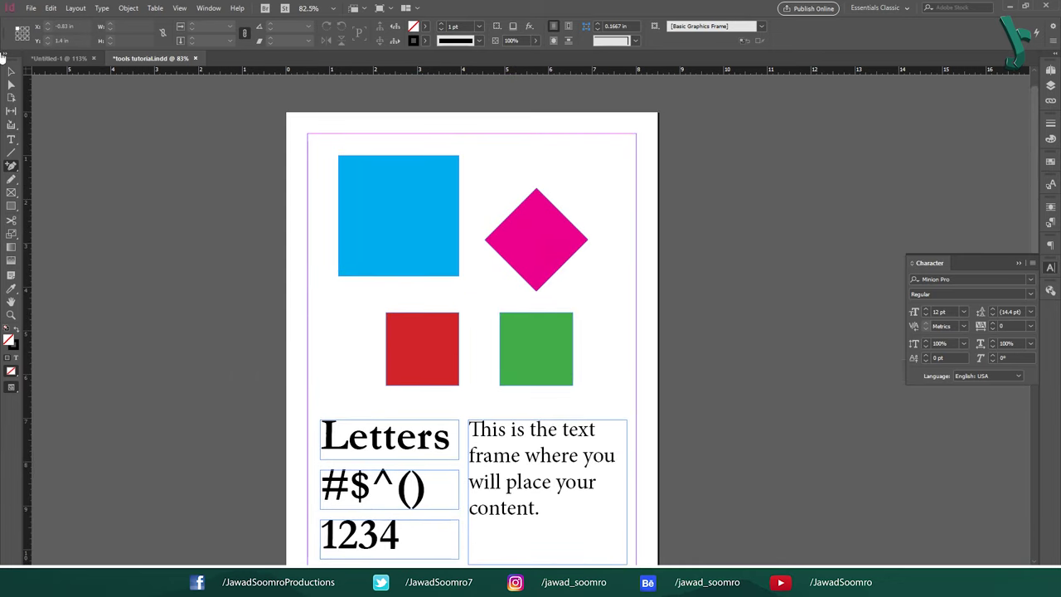
click(339, 161)
click(390, 156)
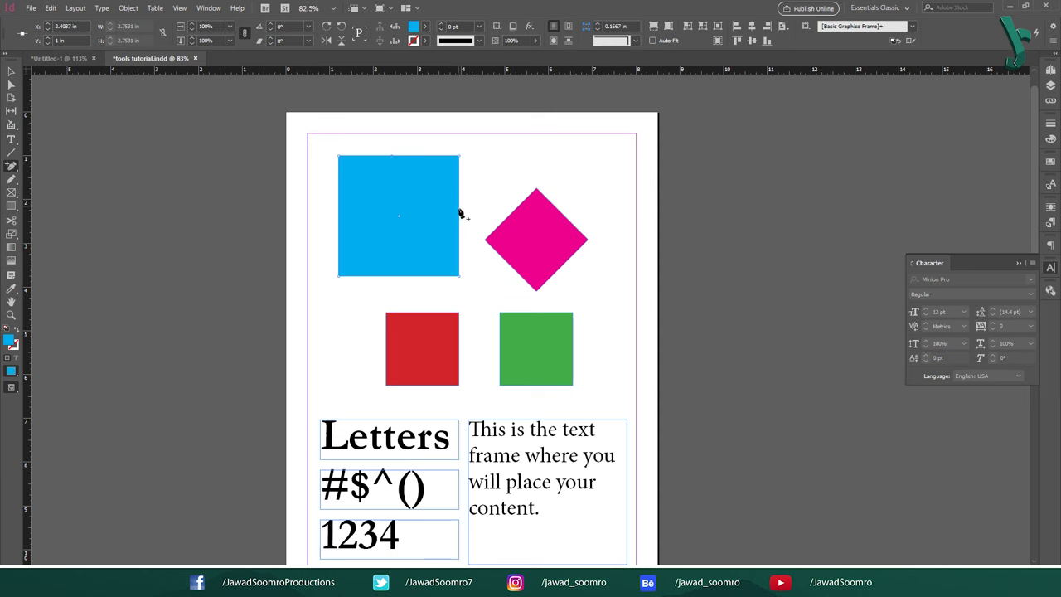
click(398, 276)
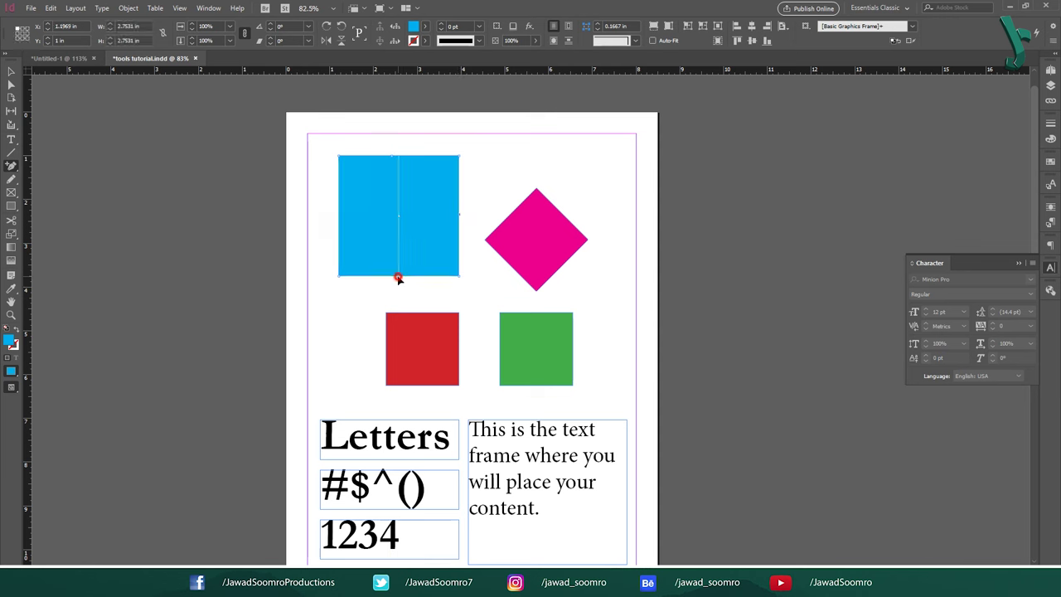
click(338, 216)
Step: Drag the blue square's anchors outward with Direct Selection, then undo the reshaping
key(a)
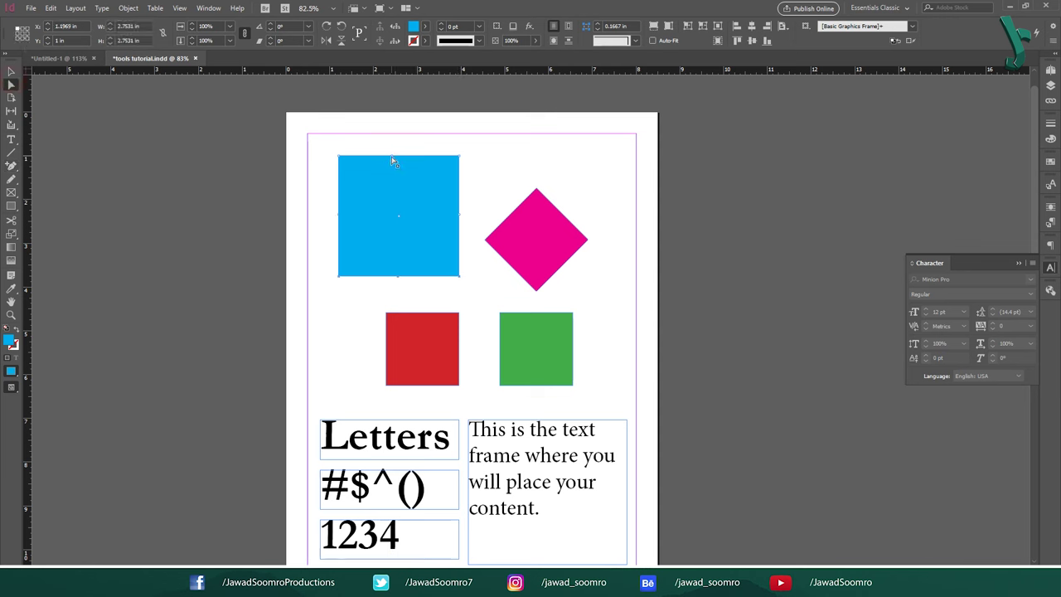
drag(391, 157, 393, 121)
mouse_move(459, 216)
mouse_down()
mouse_move(475, 232)
mouse_move(477, 214)
mouse_up()
drag(398, 276, 398, 298)
drag(339, 214, 315, 215)
drag(392, 121, 393, 134)
click(520, 125)
key(ctrl+z)
key(ctrl+z)
key(ctrl+z)
key(ctrl+z)
key(ctrl+z)
key(ctrl+z)
key(ctrl+z)
key(ctrl+z)
Step: With the Delete Anchor Point Tool (-), remove the red square's top-left corner point
drag(14, 166, 37, 209)
key(minus)
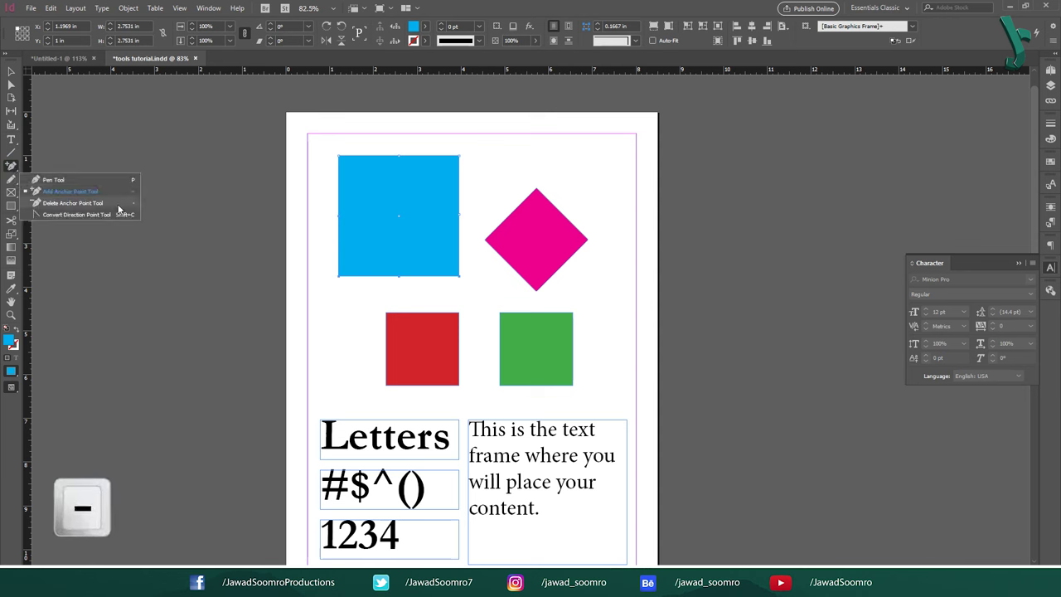
click(136, 205)
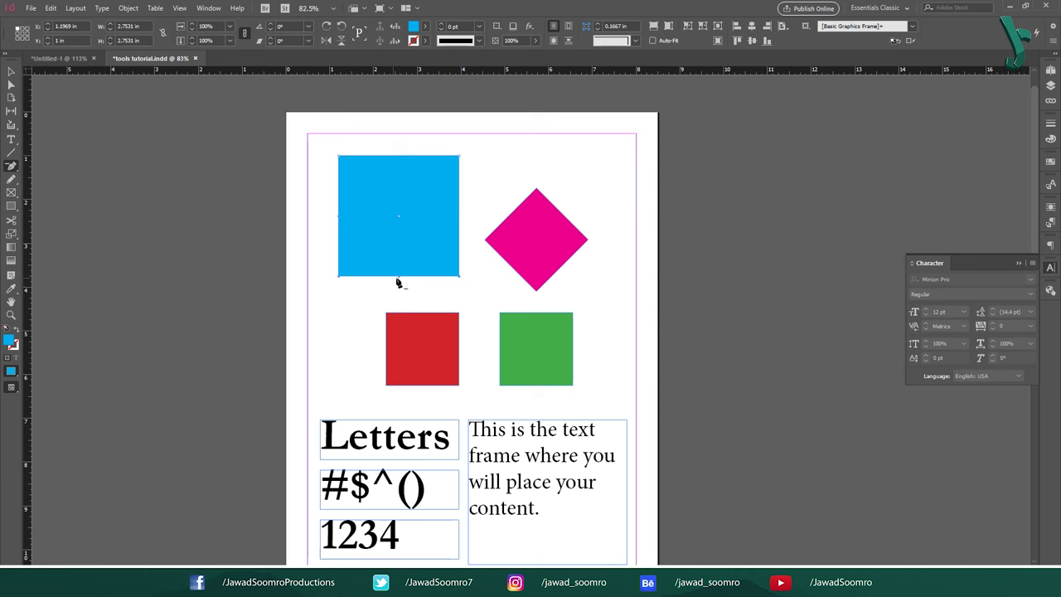
click(461, 315)
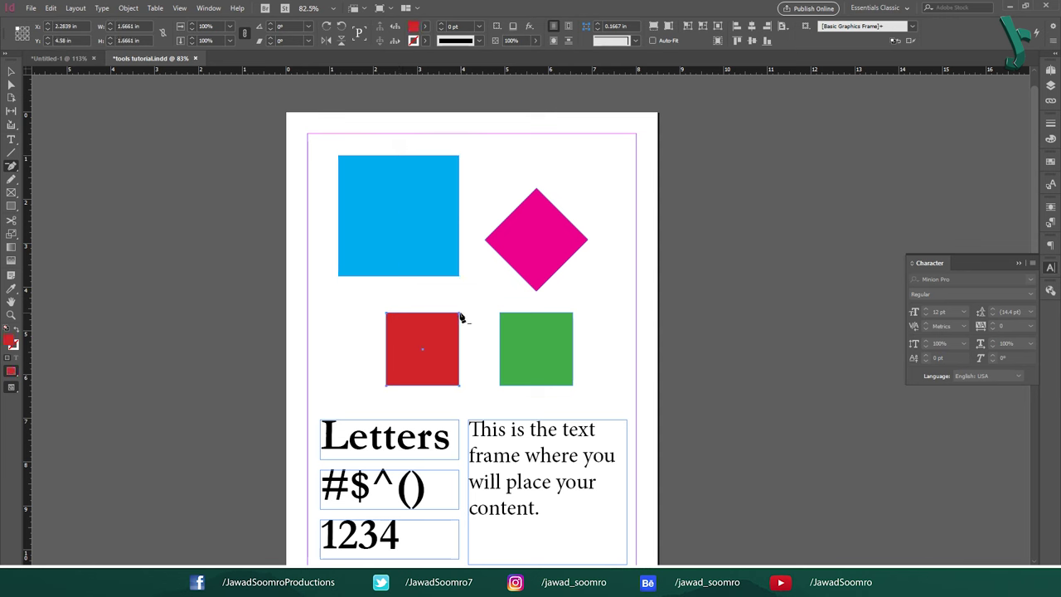
click(386, 314)
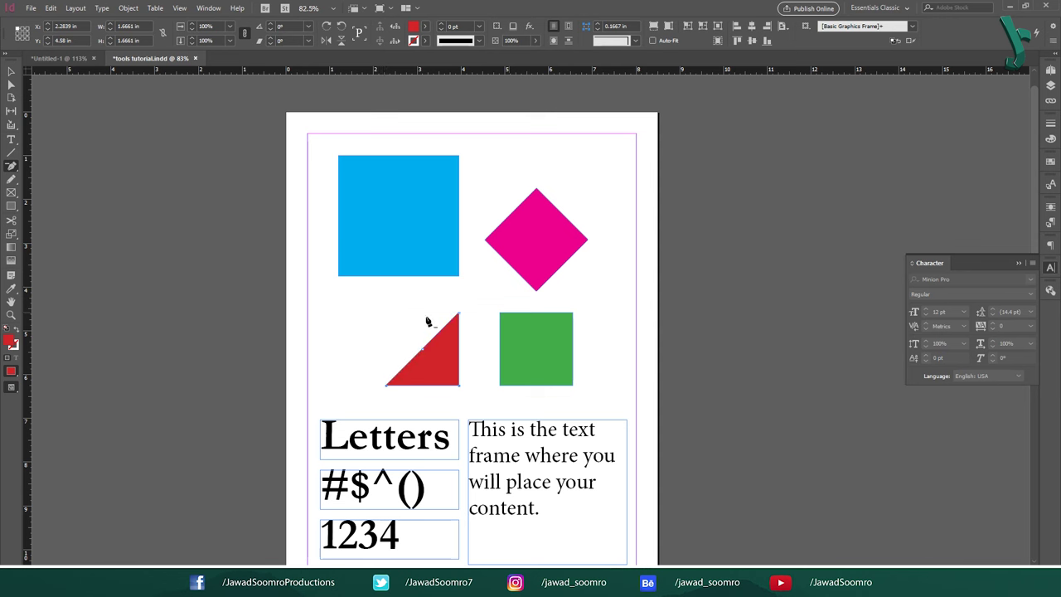
Step: Try the Convert Direction Point tool (Shift+C), then reselect the green square with the Selection tool
right_click(15, 169)
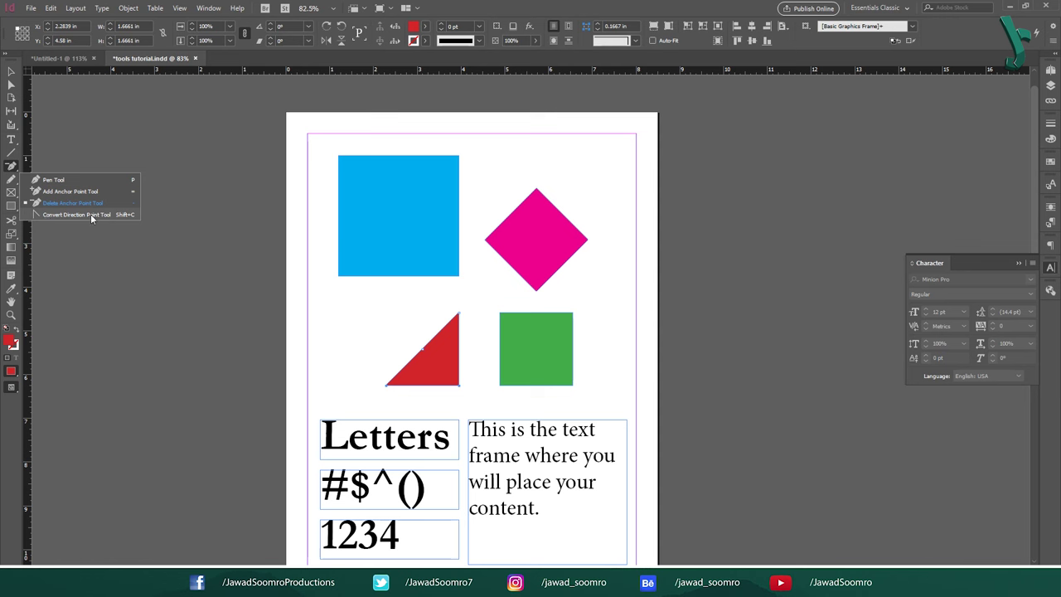
key(shift+c)
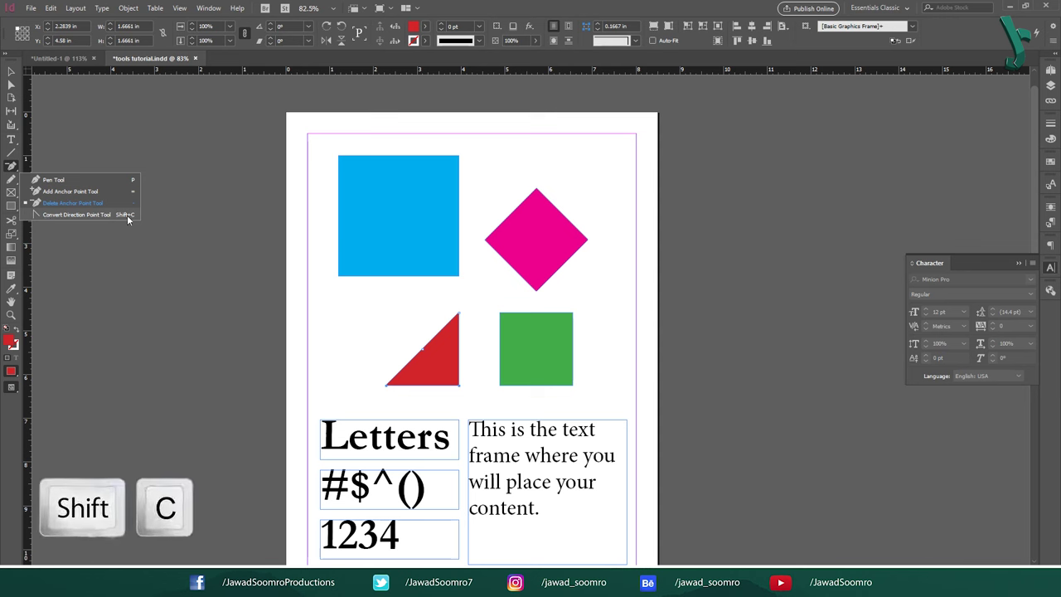
click(127, 215)
key(v)
click(571, 346)
click(590, 292)
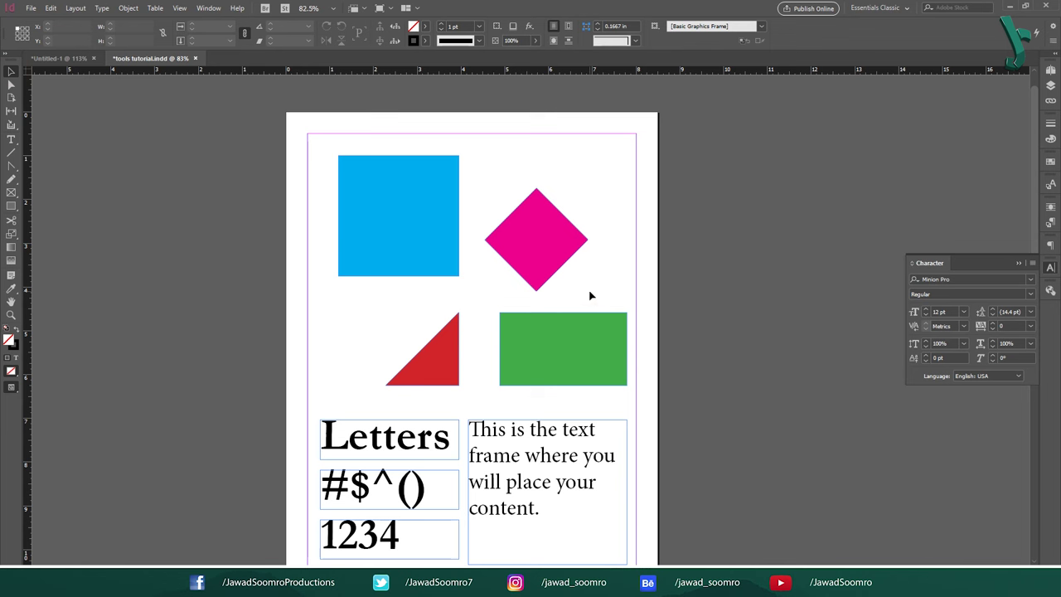
Step: Move the green square's anchors into a wider trapezoid with a narrower top, undoing a curved edge
click(499, 313)
key(shift+Right)
key(shift+Right)
key(shift+Right)
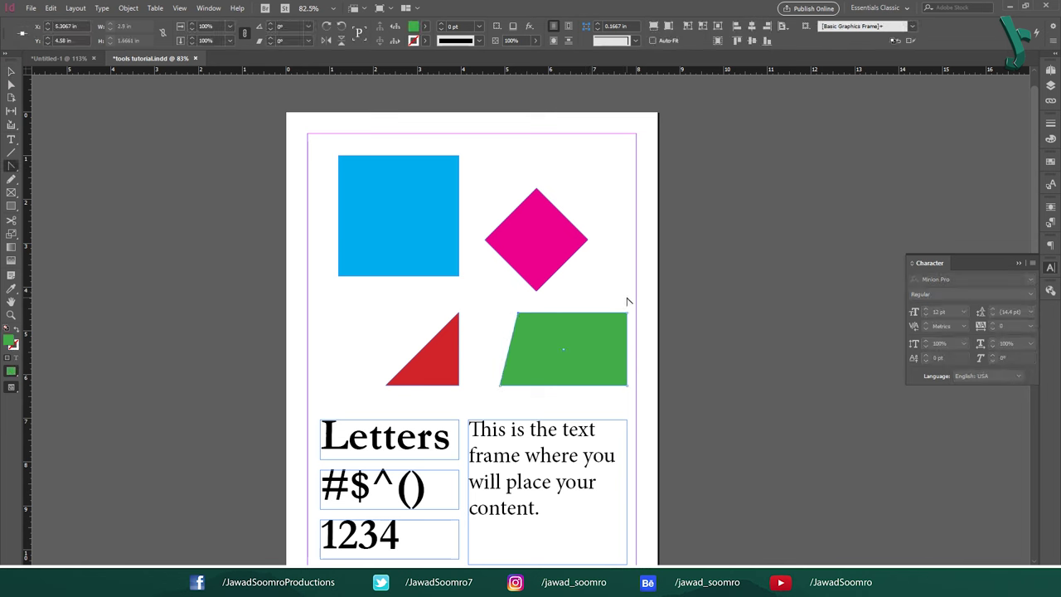
drag(627, 312, 622, 279)
click(504, 387)
click(835, 416)
key(ctrl+z)
click(761, 333)
Step: With the Pencil tool (N), draw the numerals 1, 2 and 3 freehand on the blank page
click(12, 179)
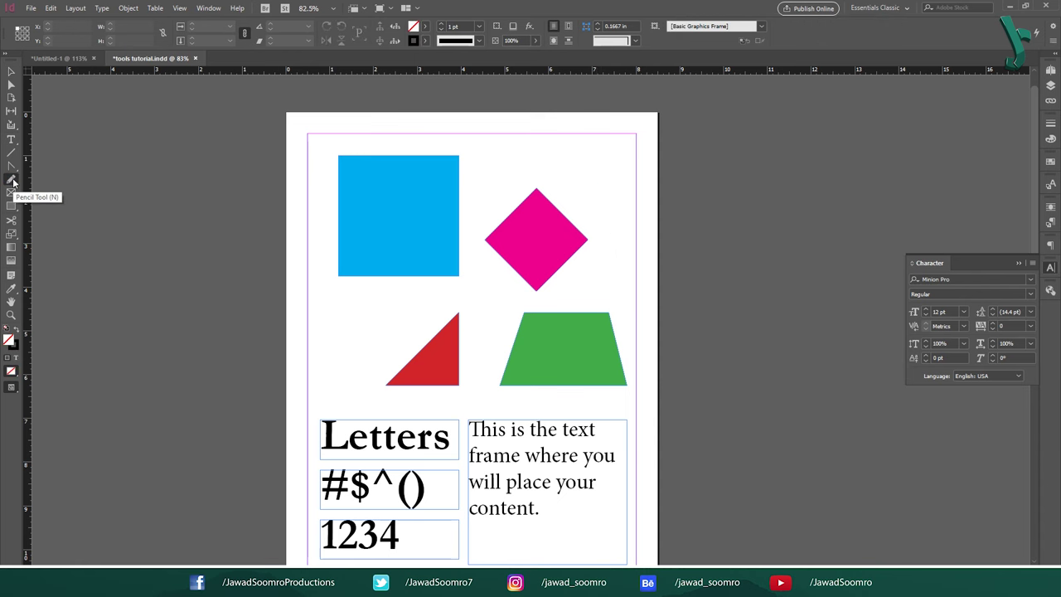
key(n)
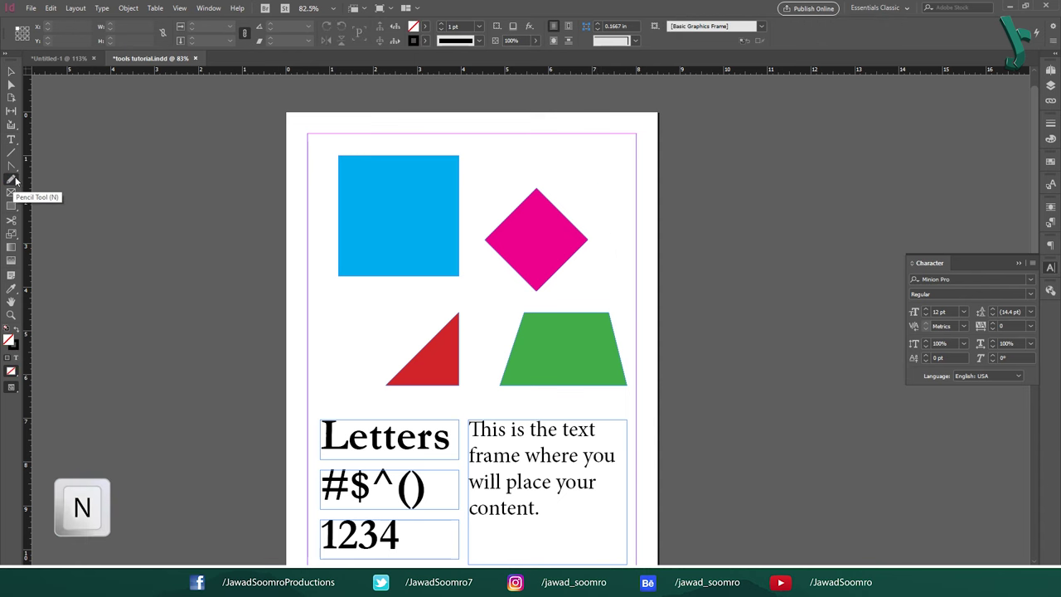
mouse_move(415, 508)
mouse_down()
mouse_move(372, 183)
mouse_move(336, 89)
mouse_up()
mouse_move(358, 298)
mouse_down()
mouse_move(350, 351)
mouse_move(386, 359)
mouse_up()
mouse_move(430, 292)
mouse_down()
mouse_move(455, 323)
mouse_move(502, 332)
mouse_up()
drag(580, 279, 544, 330)
key(ctrl+z)
mouse_move(531, 272)
mouse_down()
mouse_move(539, 275)
mouse_move(517, 340)
mouse_up()
Step: Continue freehand with the numerals 4, 5, 6, 7 and 8 on a second row
drag(343, 402, 375, 453)
drag(356, 440, 357, 501)
drag(423, 418, 393, 470)
key(ctrl+z)
drag(433, 408, 398, 479)
mouse_move(500, 419)
mouse_down()
mouse_move(495, 464)
mouse_move(464, 464)
mouse_up()
drag(523, 417, 532, 489)
drag(653, 420, 629, 431)
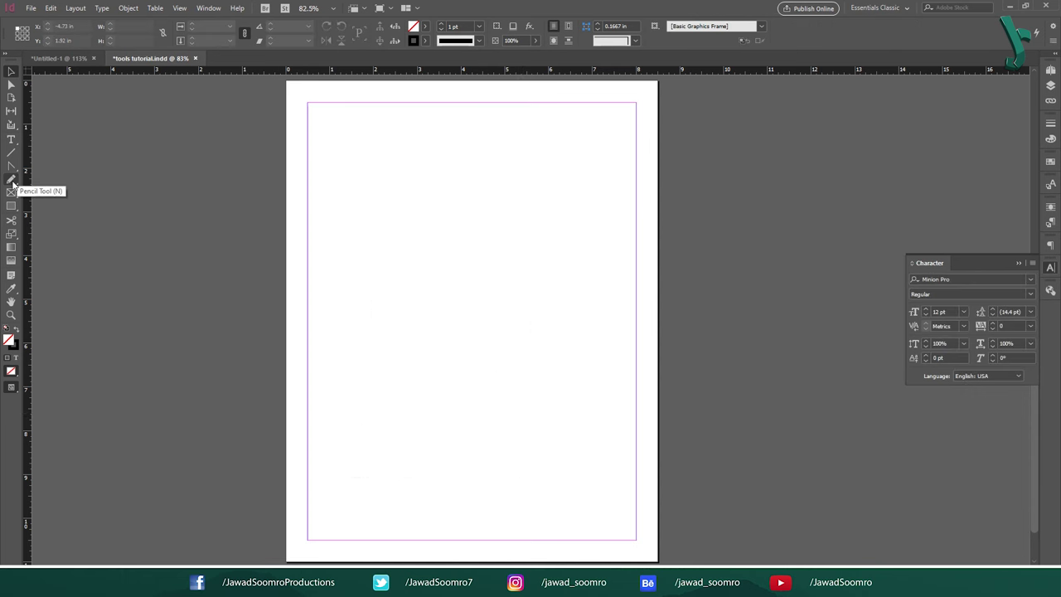
Step: Draw an S-shaped pencil curve, smooth and redraw it top to bottom, then deselect it
click(12, 184)
drag(556, 176, 504, 208)
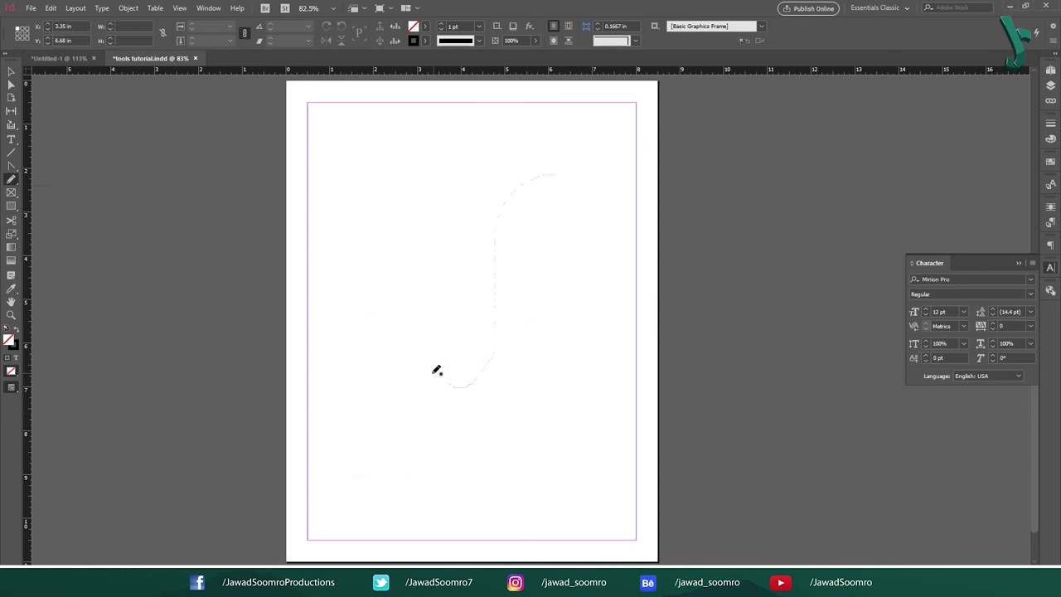
drag(435, 370, 423, 362)
mouse_move(495, 356)
mouse_down()
mouse_move(448, 373)
mouse_move(458, 391)
mouse_move(433, 370)
mouse_move(492, 280)
mouse_up()
mouse_move(554, 176)
mouse_down()
mouse_move(531, 177)
mouse_move(428, 372)
mouse_move(417, 360)
mouse_up()
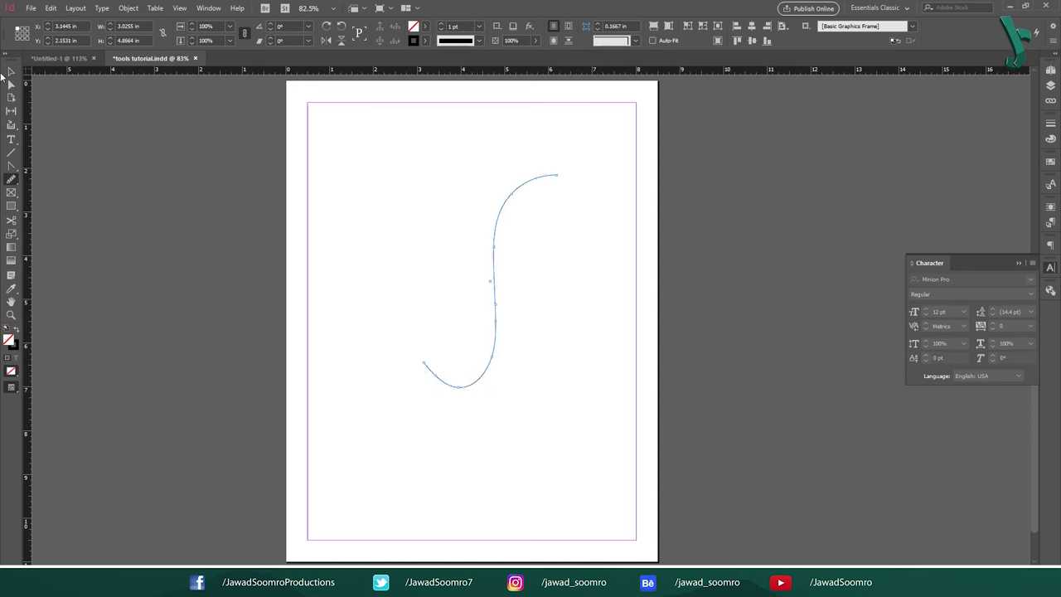
key(ctrl+shift+a)
Step: Erase two parts of the blue square's outline with the Erase tool
right_click(11, 178)
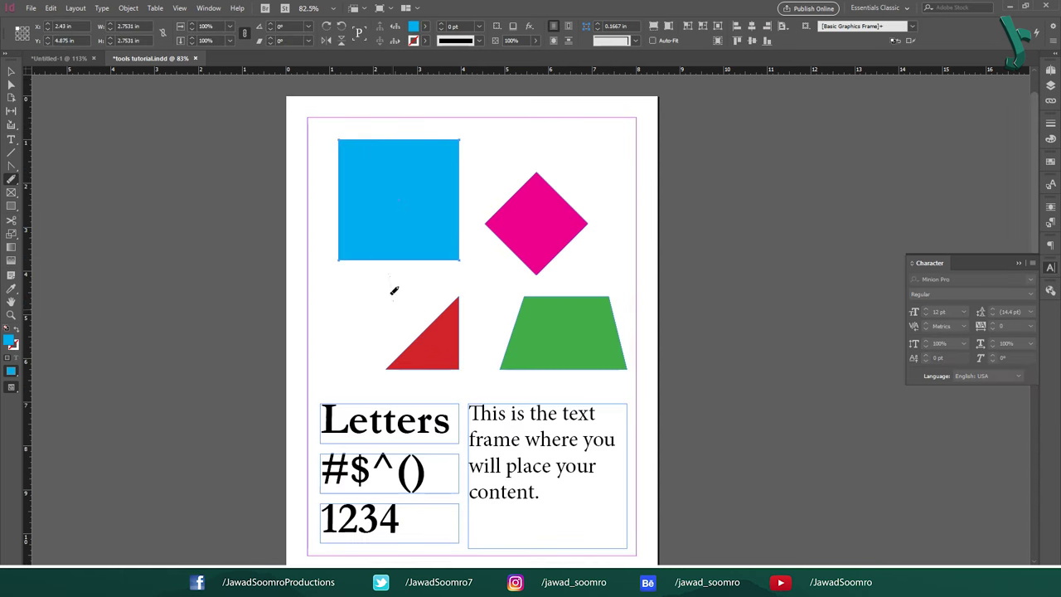
drag(393, 290, 357, 272)
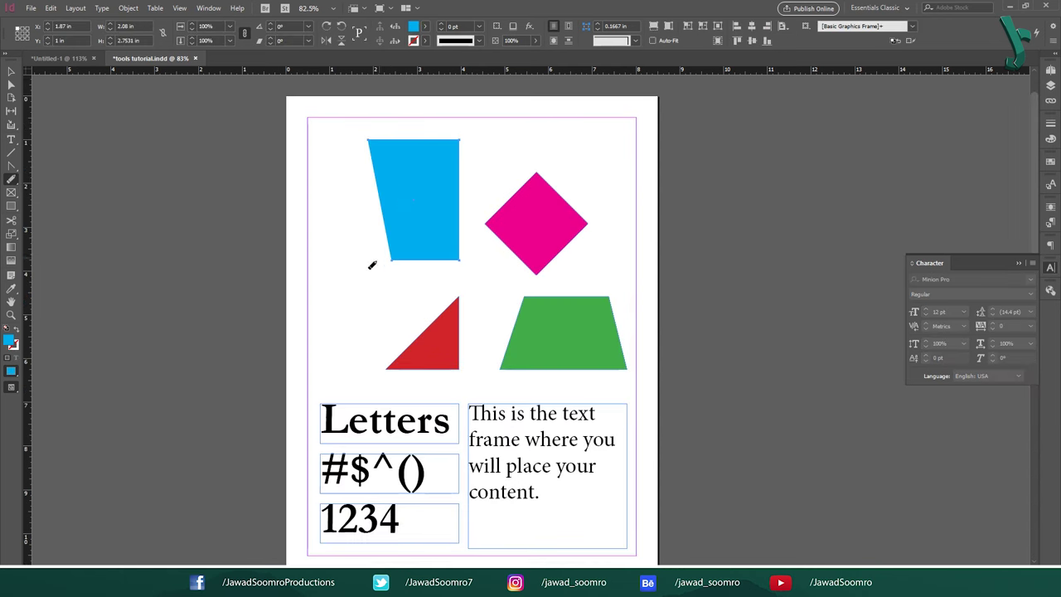
mouse_move(392, 137)
mouse_down()
mouse_move(418, 228)
mouse_move(464, 192)
mouse_move(431, 199)
mouse_up()
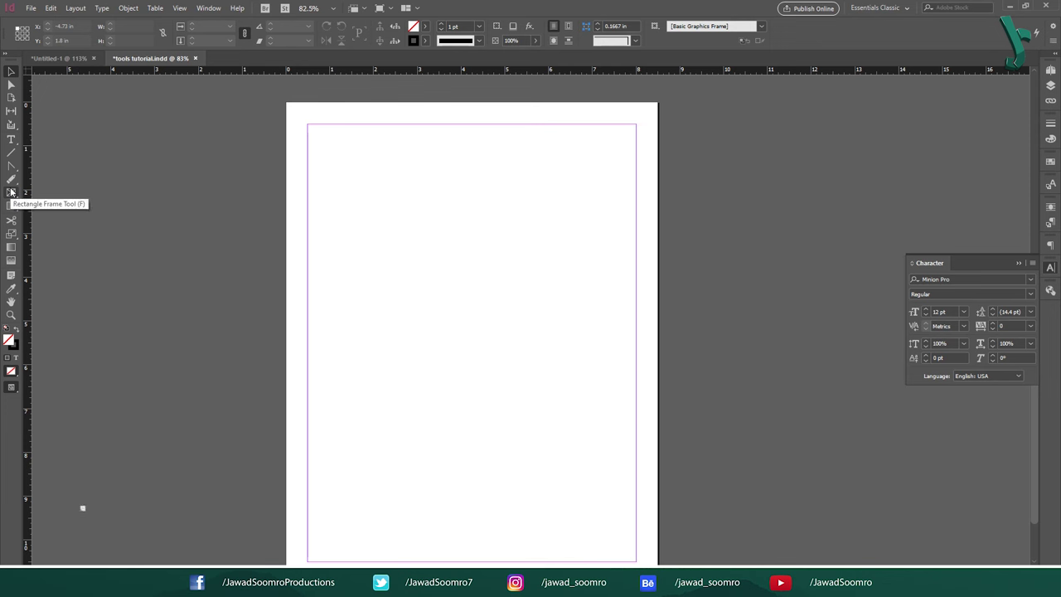
Step: Draw an empty rectangular placeholder frame on the page with the Rectangle Frame tool (F)
key(f)
click(11, 192)
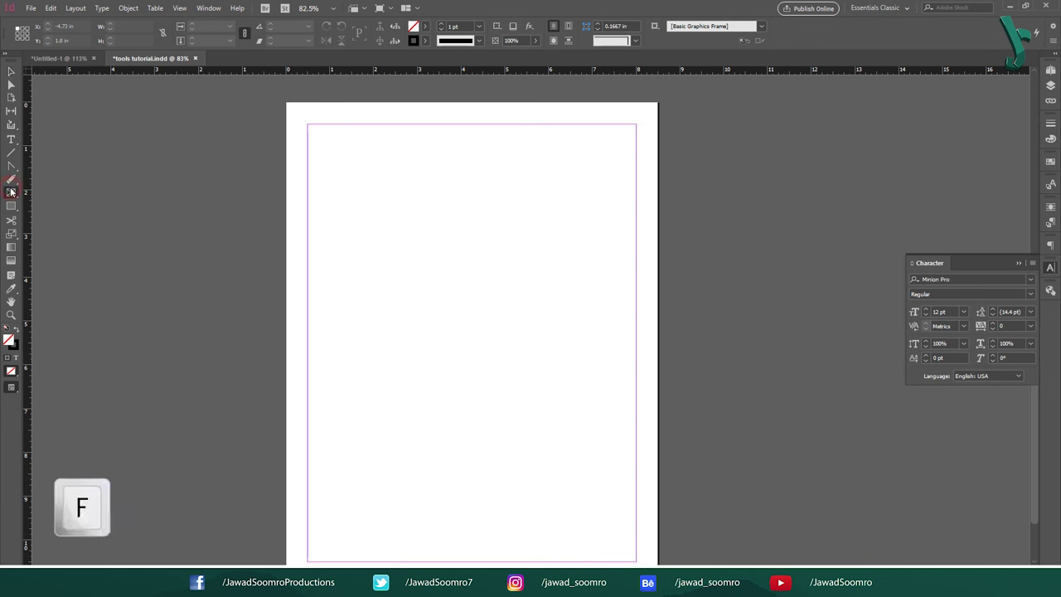
drag(353, 225, 567, 321)
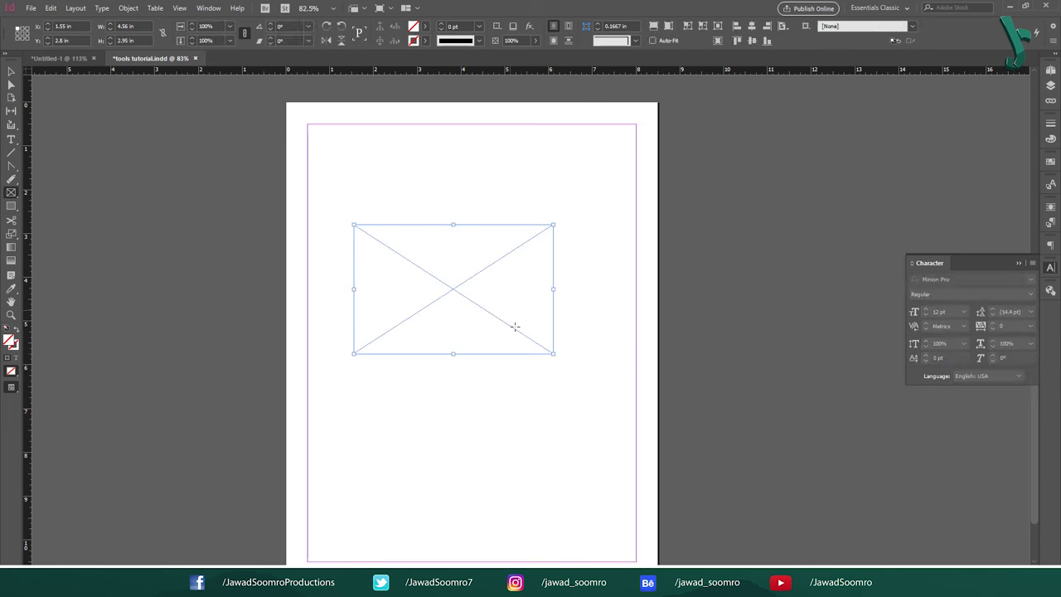
scroll(478, 289, down, 1)
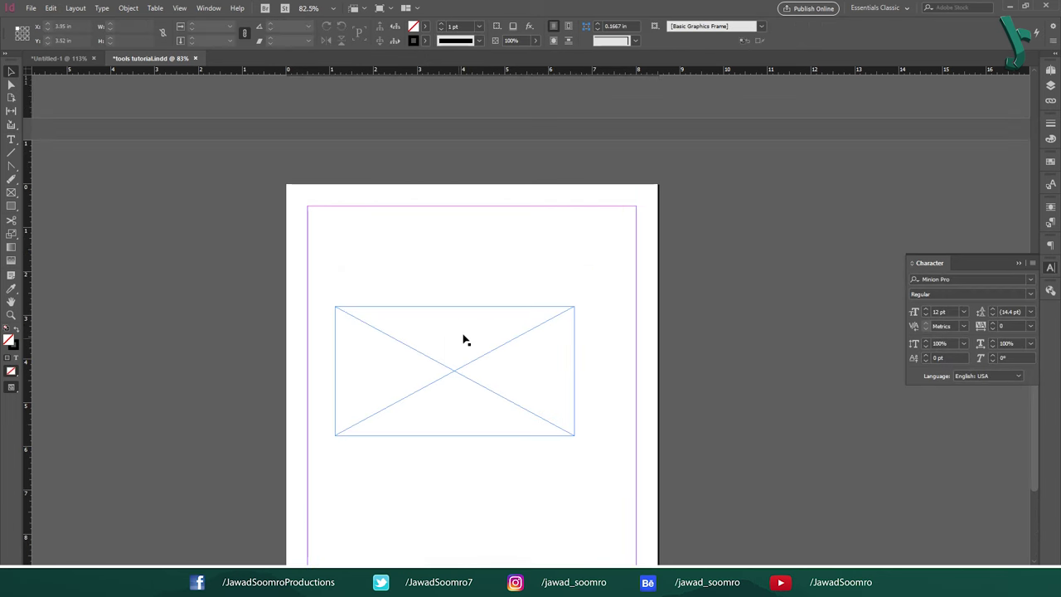
scroll(476, 240, down, 2)
Step: Centre the frame horizontally and vertically on the page, show frame edges, and place frame copies
click(420, 229)
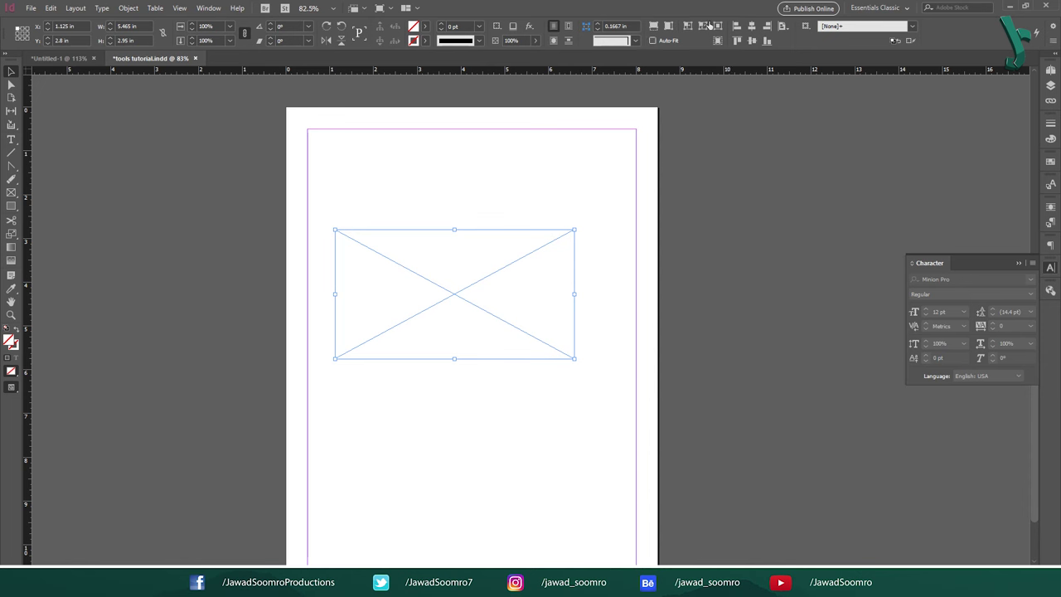
click(752, 25)
click(752, 40)
drag(384, 208, 708, 393)
key(ctrl+h)
click(571, 213)
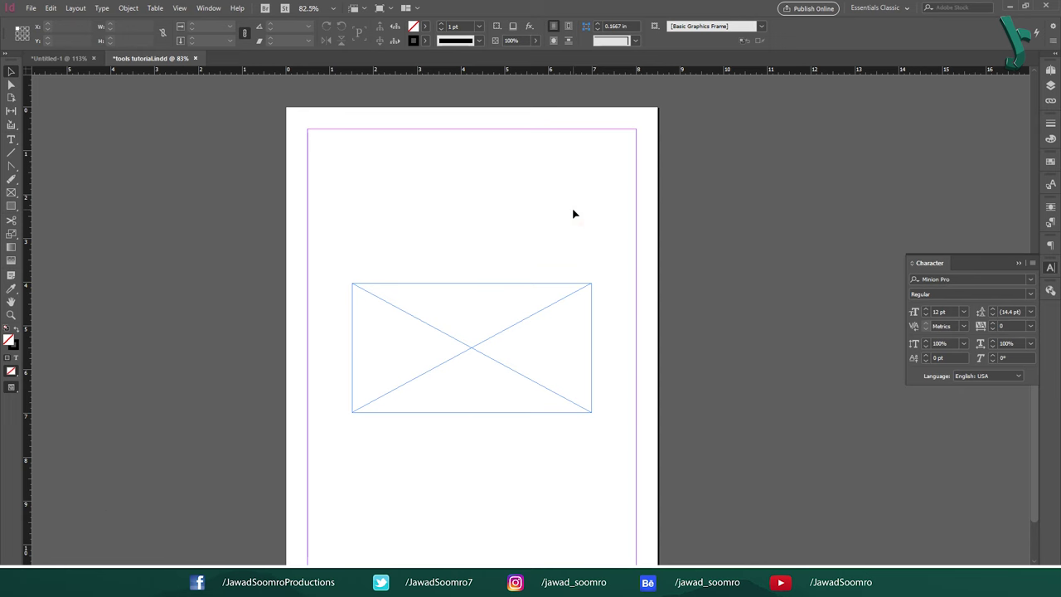
drag(467, 345, 453, 500)
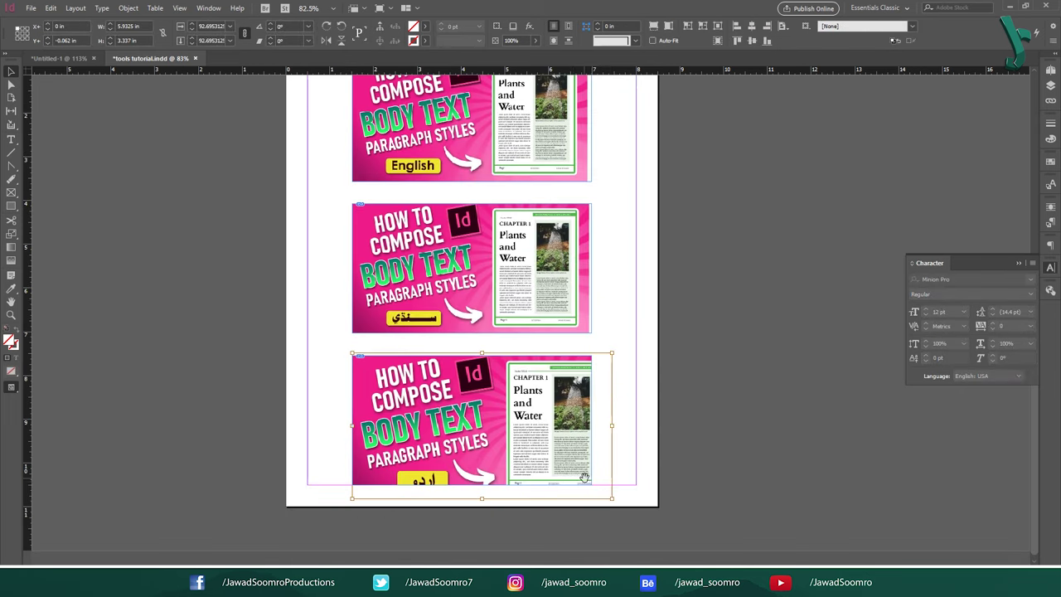
drag(582, 477, 593, 473)
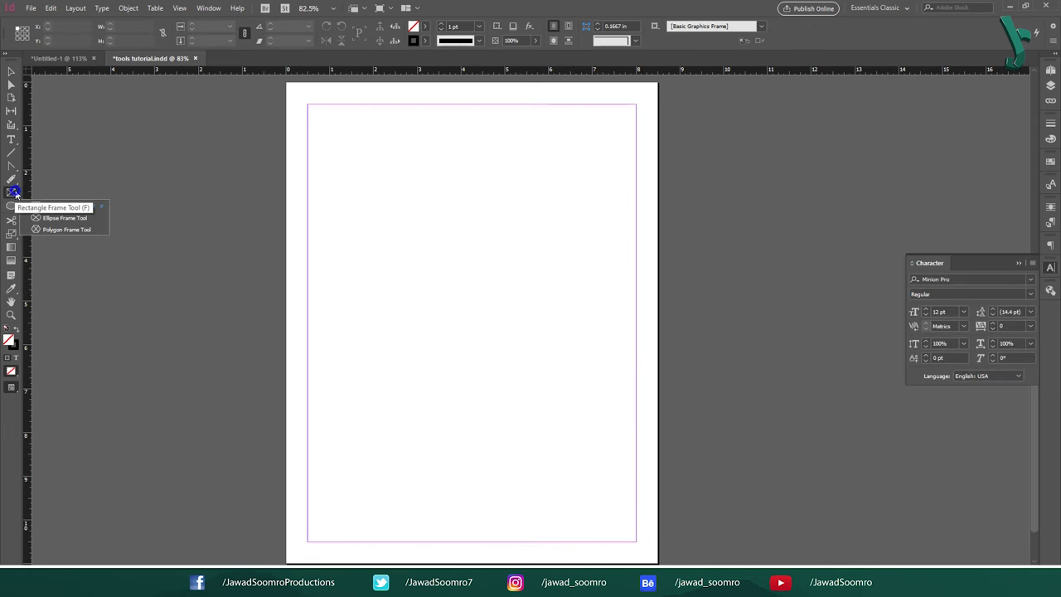
Step: Draw a circular frame near the top left and a hexagonal frame lower right
click(66, 213)
drag(341, 145, 479, 278)
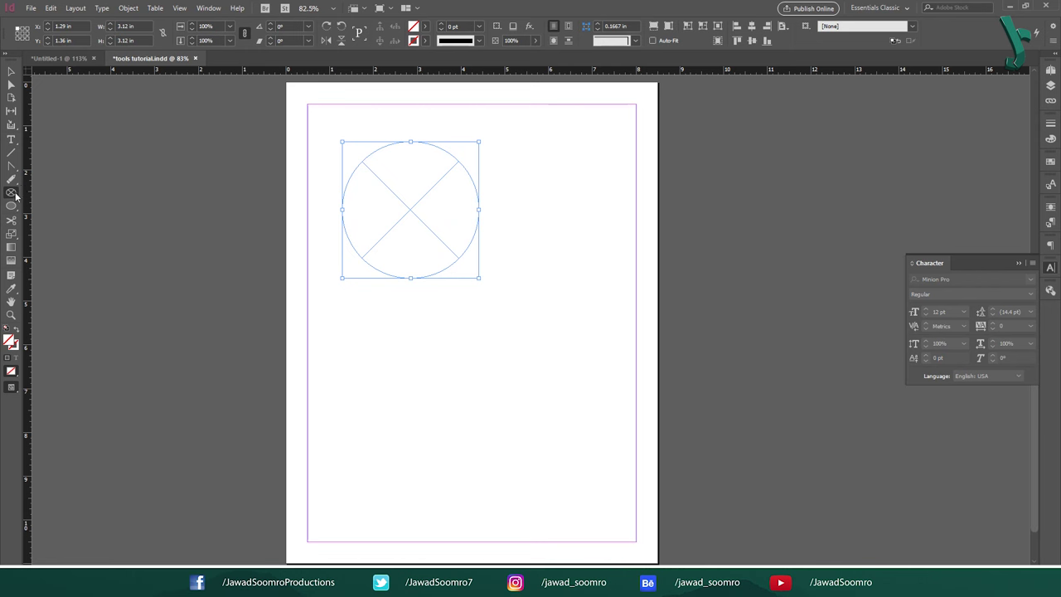
drag(437, 373, 611, 523)
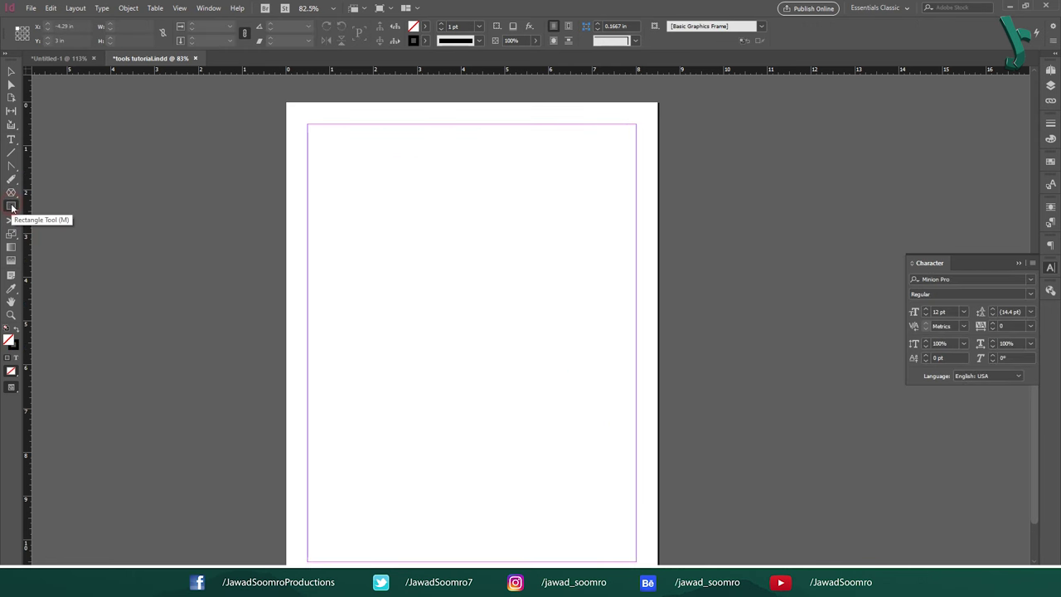
click(11, 207)
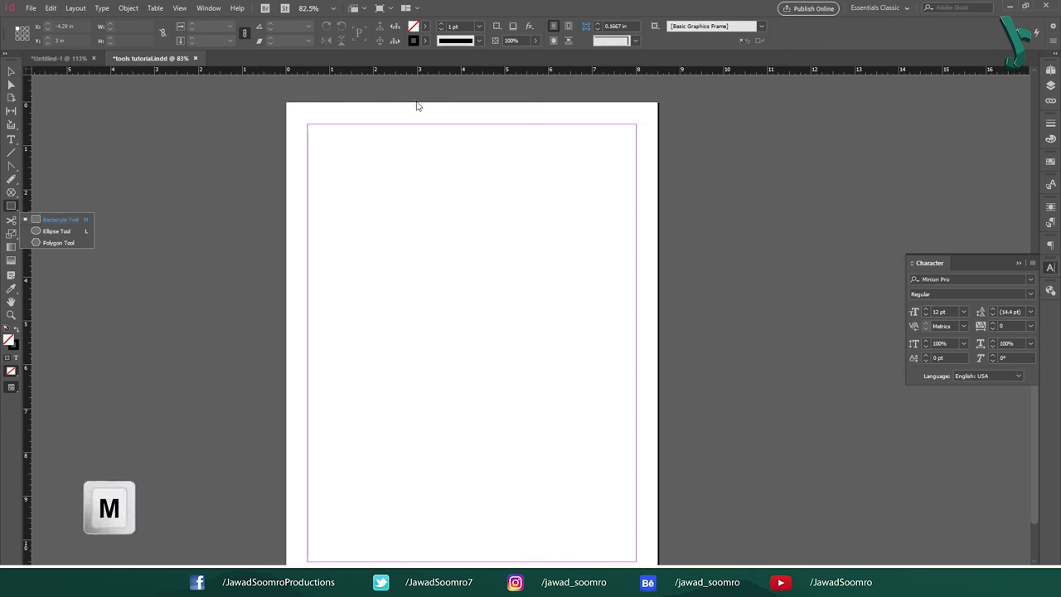
click(83, 221)
drag(355, 173, 590, 306)
key(v)
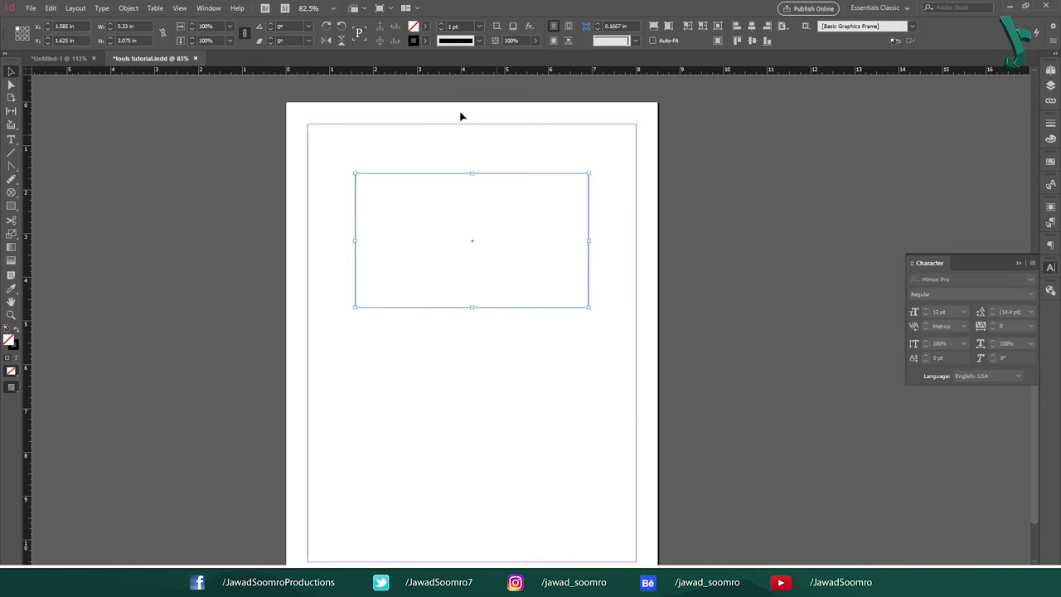
click(425, 25)
click(379, 144)
click(395, 330)
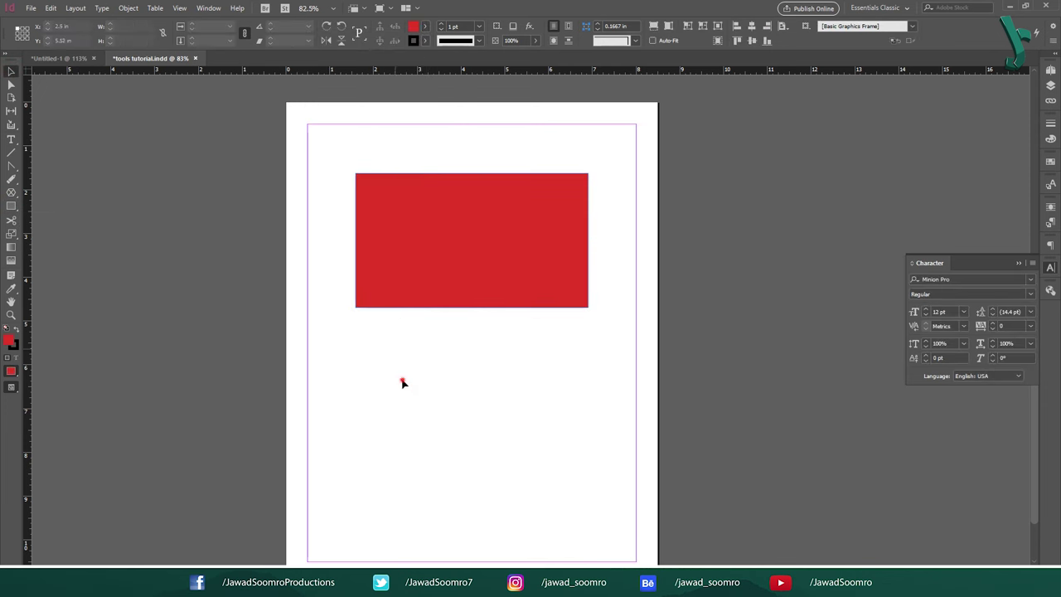
click(422, 267)
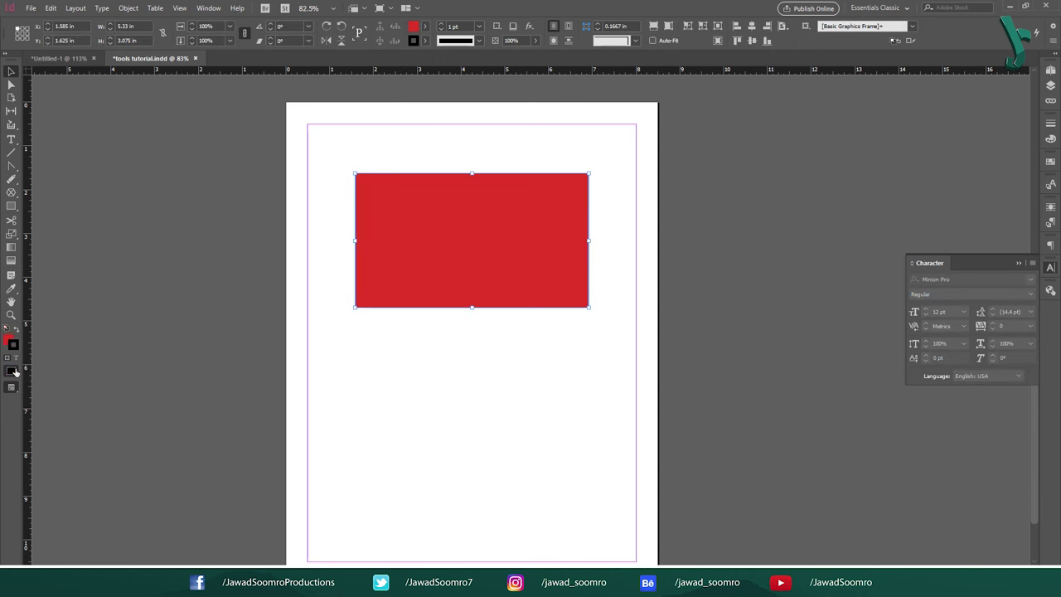
key(f)
drag(354, 323, 588, 442)
click(11, 72)
click(424, 26)
click(344, 133)
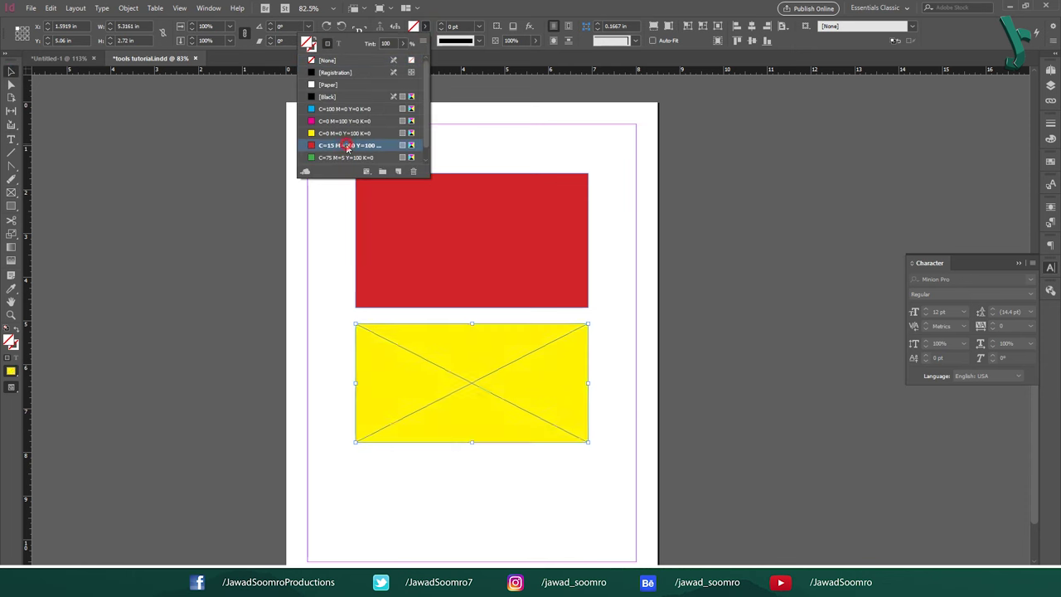
click(346, 145)
click(442, 243)
click(456, 338)
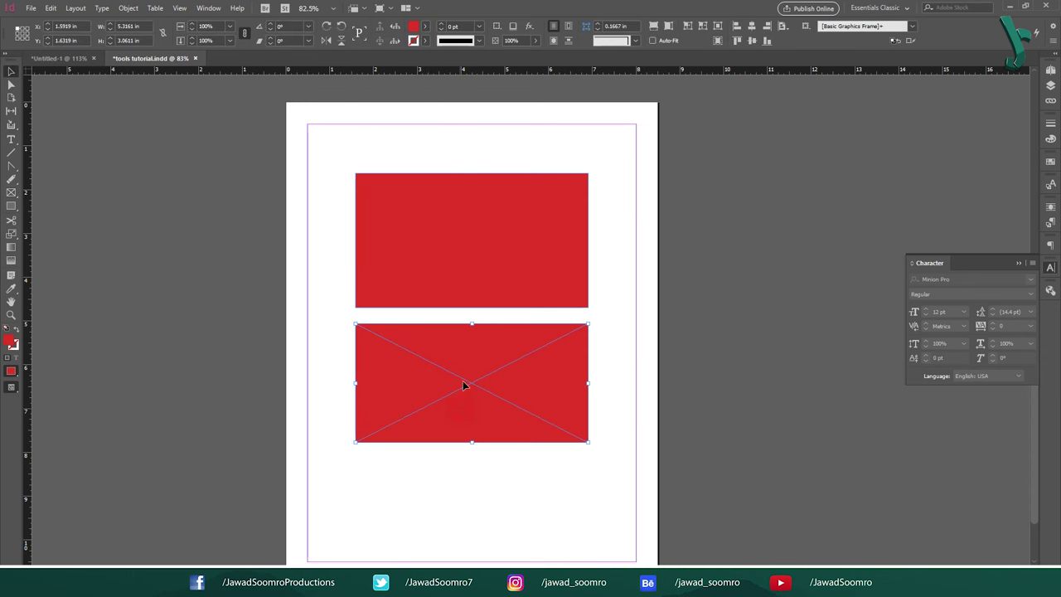
drag(470, 442, 471, 451)
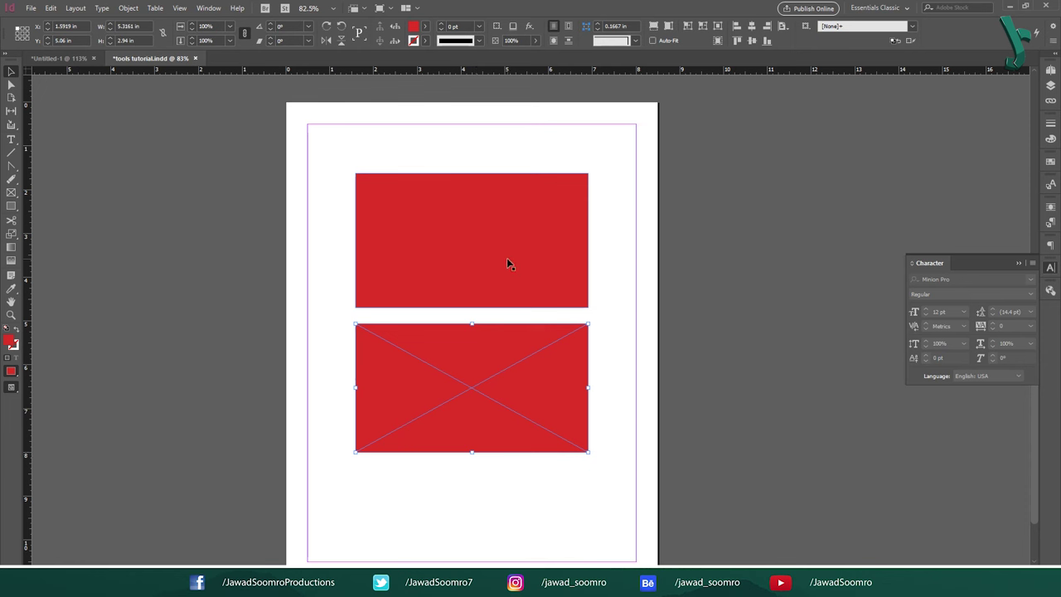
key(ctrl+a)
key(Delete)
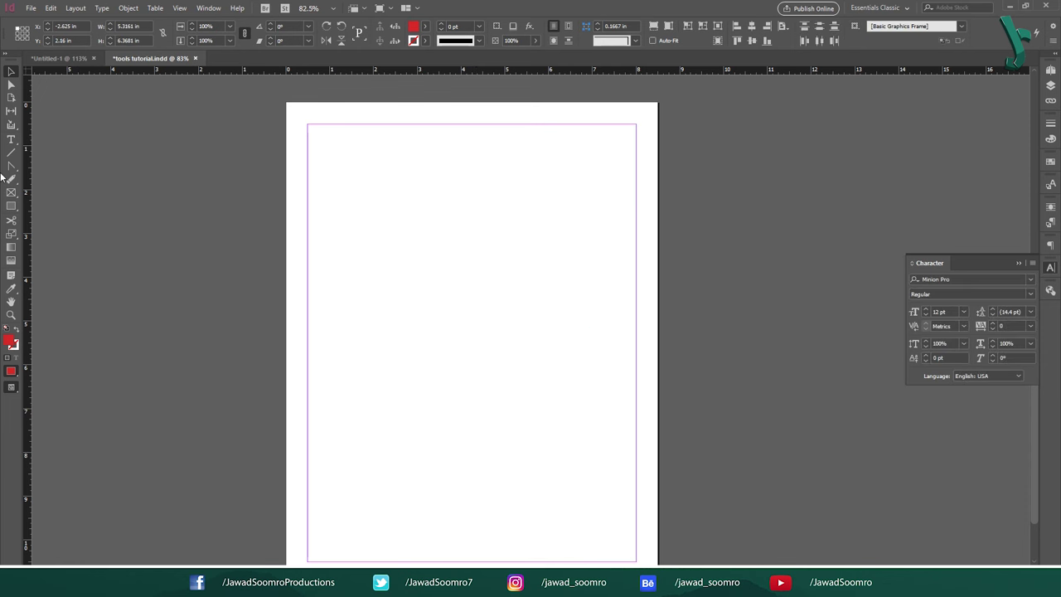
Step: Draw a circle in the upper part of the page with the Ellipse tool and fill it green
click(11, 207)
drag(10, 208, 35, 235)
drag(389, 172, 533, 314)
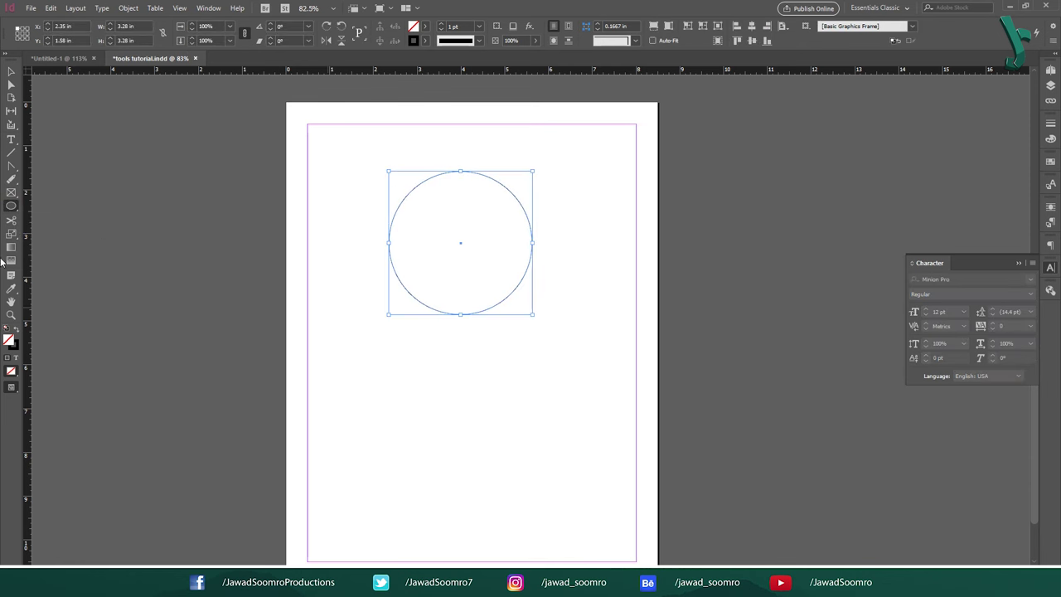
click(425, 26)
click(348, 146)
Step: Draw a hexagon at the page centre with the Polygon tool
click(13, 199)
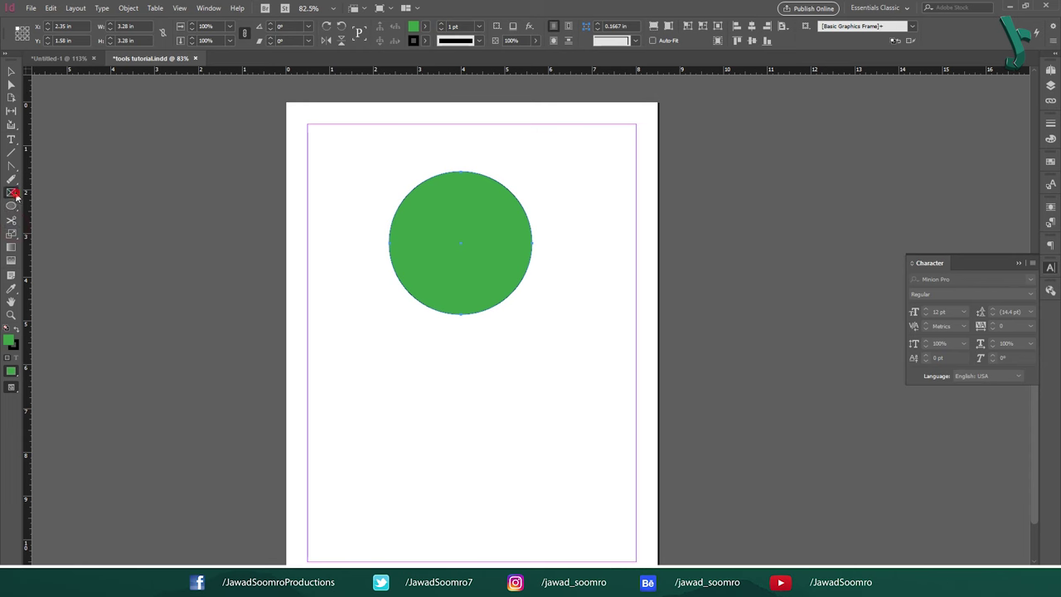
drag(11, 205, 37, 231)
key(Delete)
drag(440, 171, 586, 296)
Step: Draw a polygon placeholder frame below the hexagon, then marquee-select the shapes
click(716, 43)
drag(11, 193, 41, 233)
drag(400, 369, 546, 495)
key(v)
drag(317, 143, 514, 444)
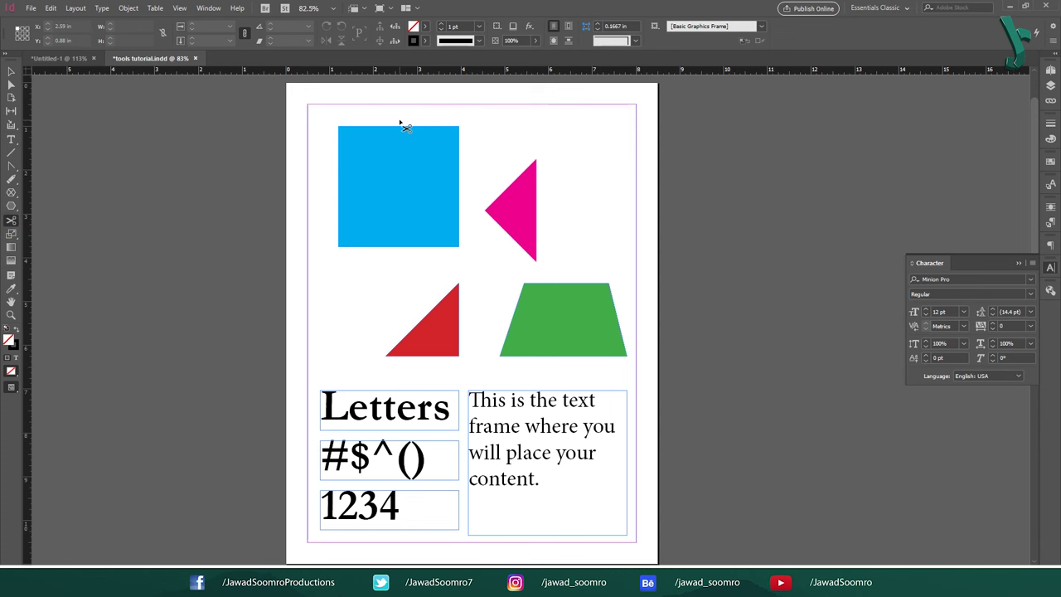
Step: Split the blue square's outline at its top-right and bottom-right corners with the Scissors tool
click(402, 126)
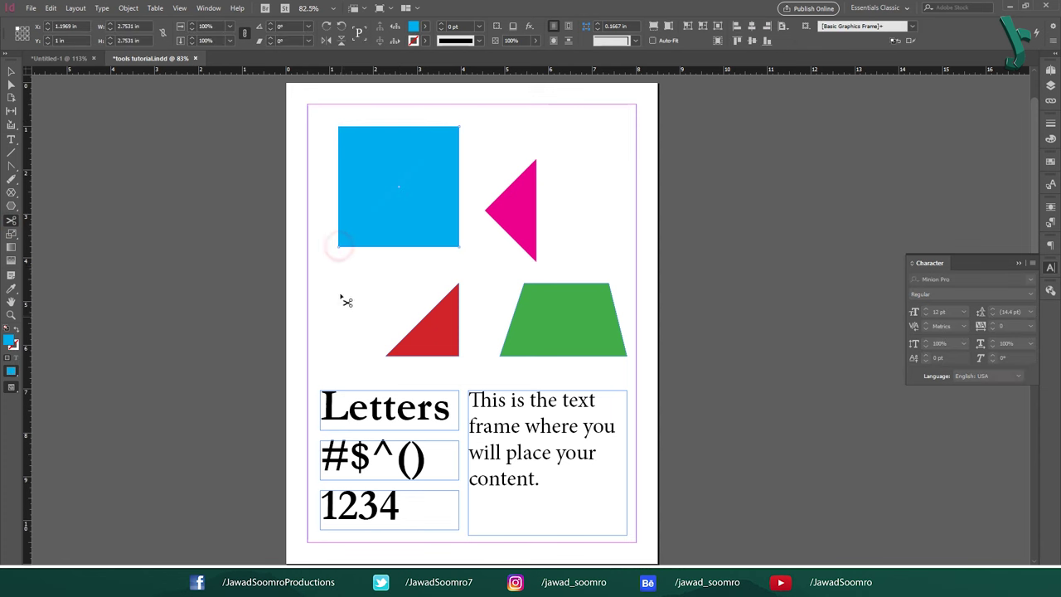
click(460, 245)
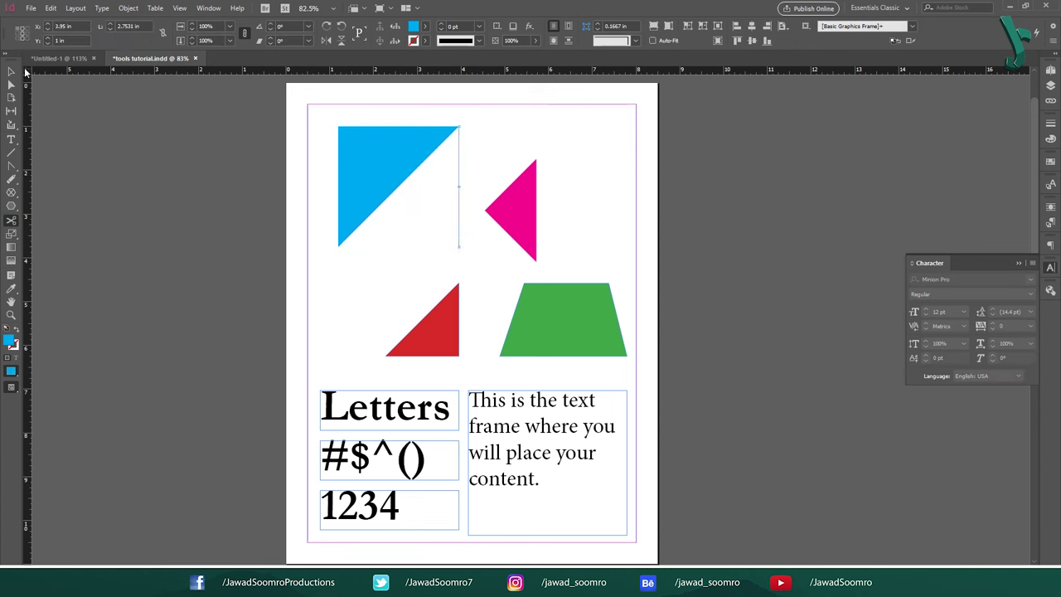
click(11, 72)
click(471, 147)
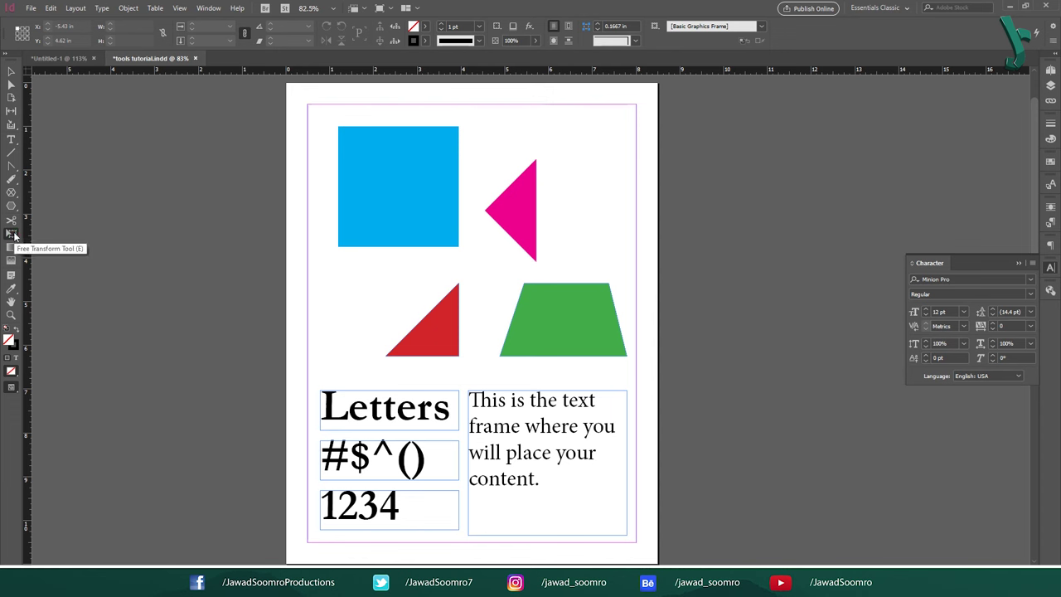
Step: Use the Free Transform tool (E) to resize and rotate the blue square and rotate the red triangle
key(e)
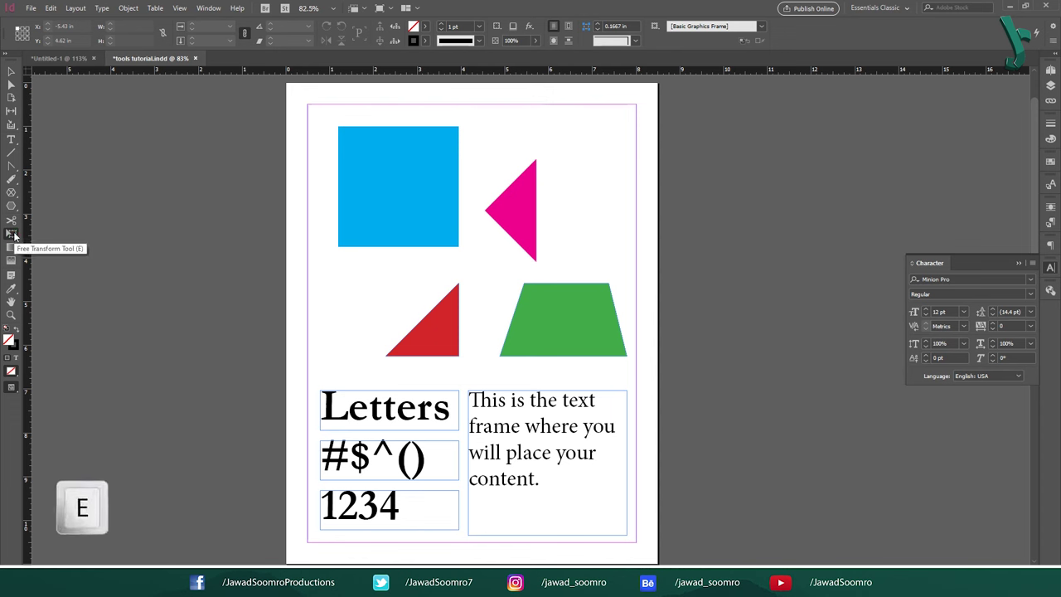
drag(462, 244, 399, 187)
drag(537, 205, 329, 301)
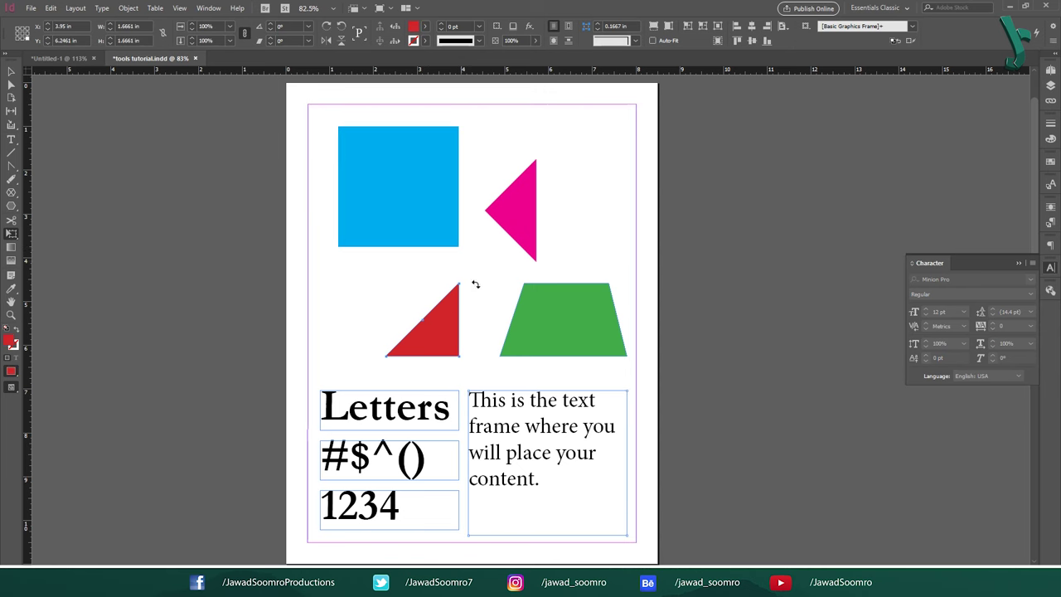
drag(473, 284, 447, 267)
click(12, 235)
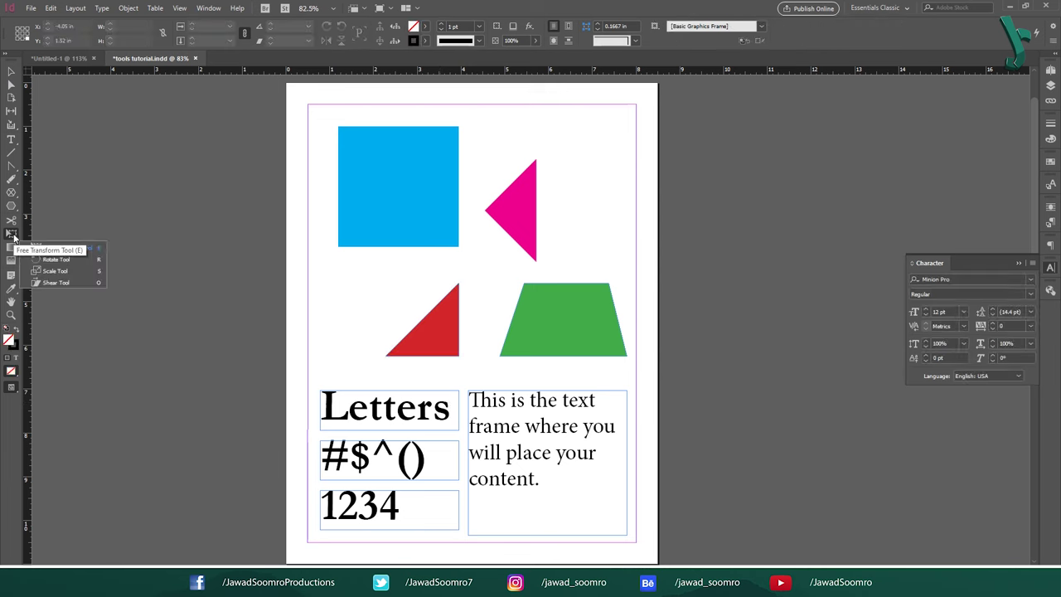
key(r)
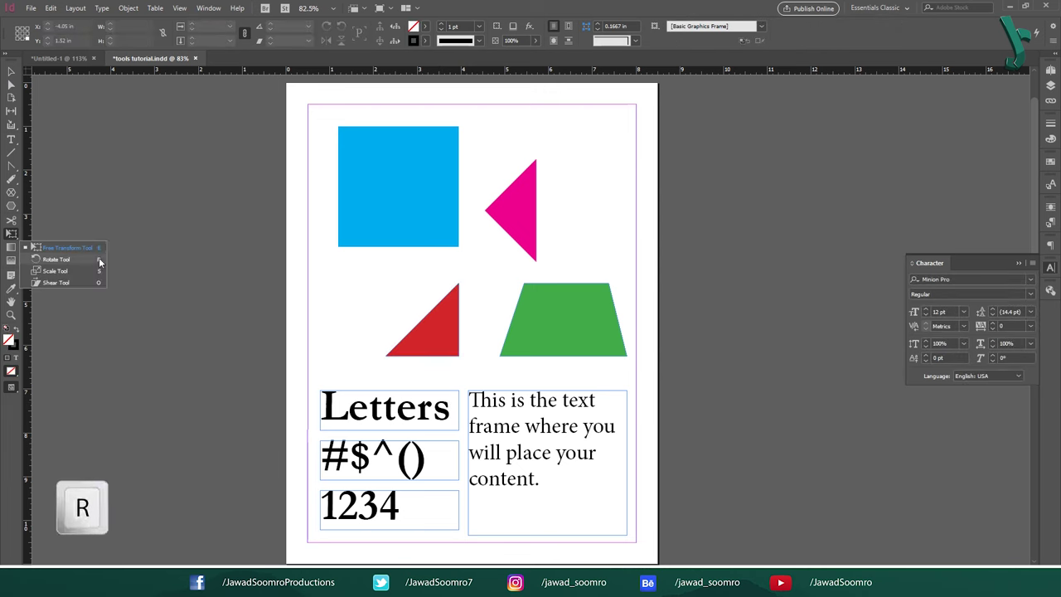
click(99, 260)
click(384, 176)
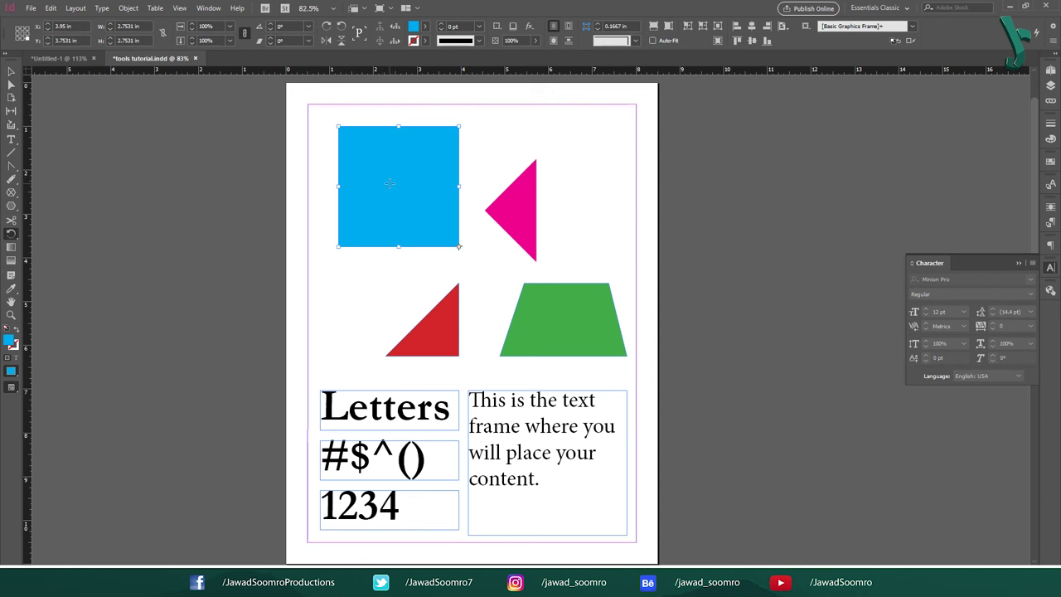
click(459, 247)
drag(454, 265, 415, 246)
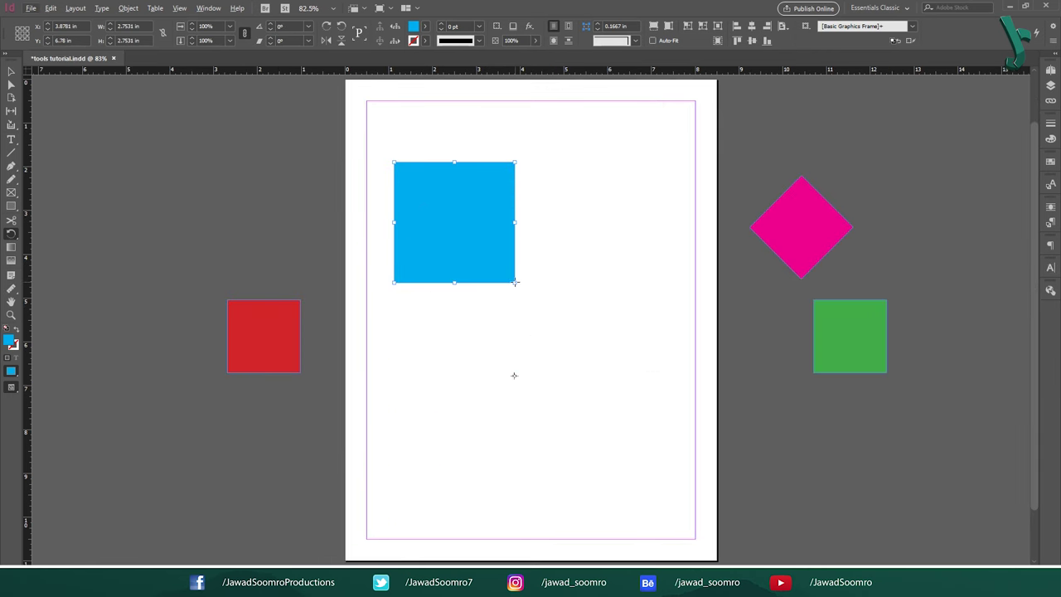
mouse_move(515, 282)
mouse_down()
mouse_move(549, 428)
mouse_move(588, 354)
mouse_move(516, 300)
mouse_move(606, 375)
mouse_move(431, 415)
mouse_move(564, 282)
mouse_move(511, 276)
mouse_move(538, 280)
mouse_up()
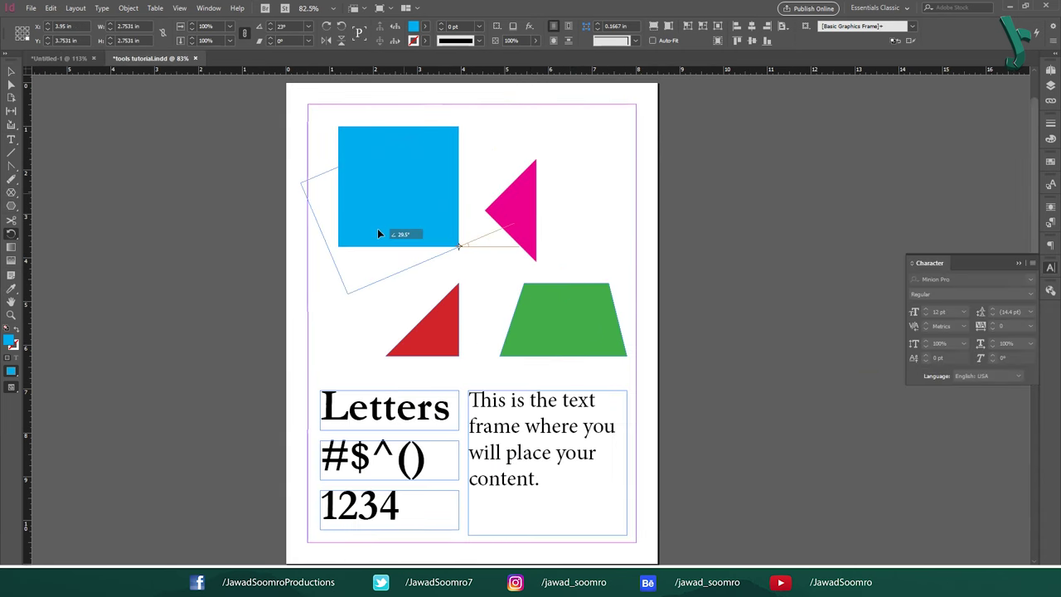
drag(378, 233, 511, 226)
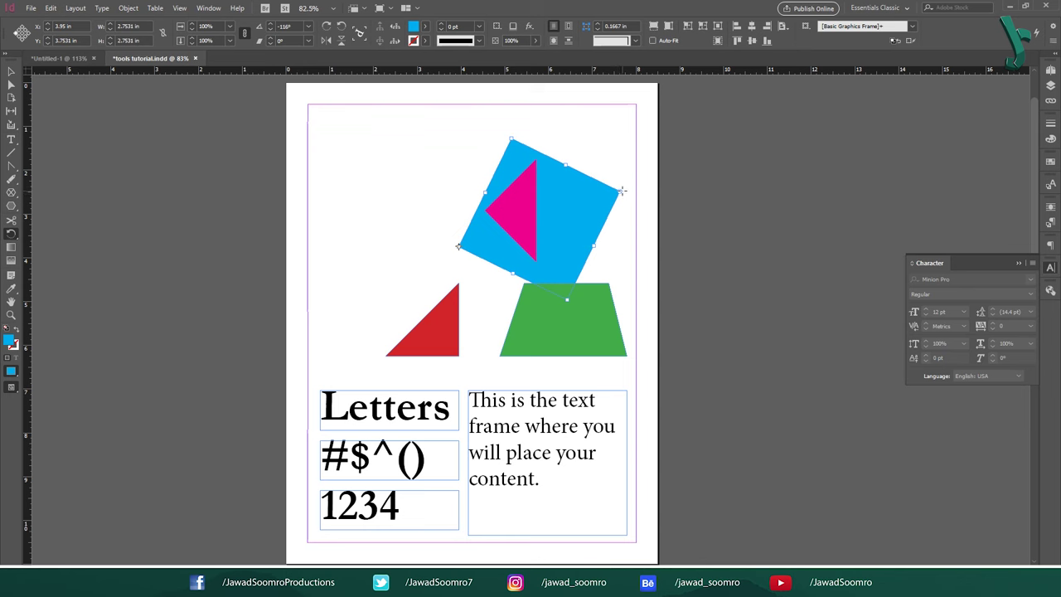
drag(622, 191, 361, 227)
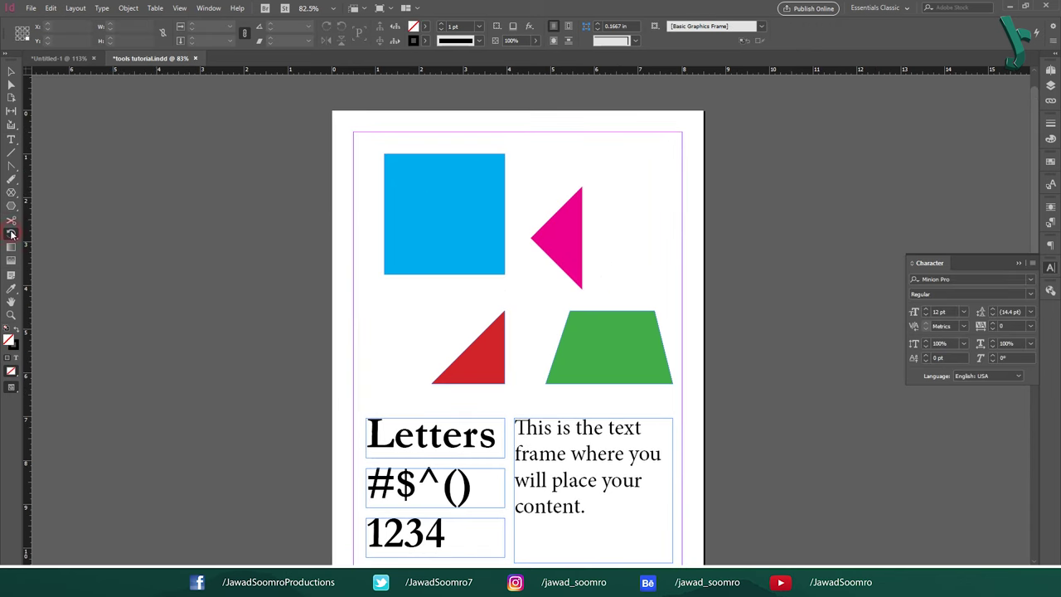
click(11, 234)
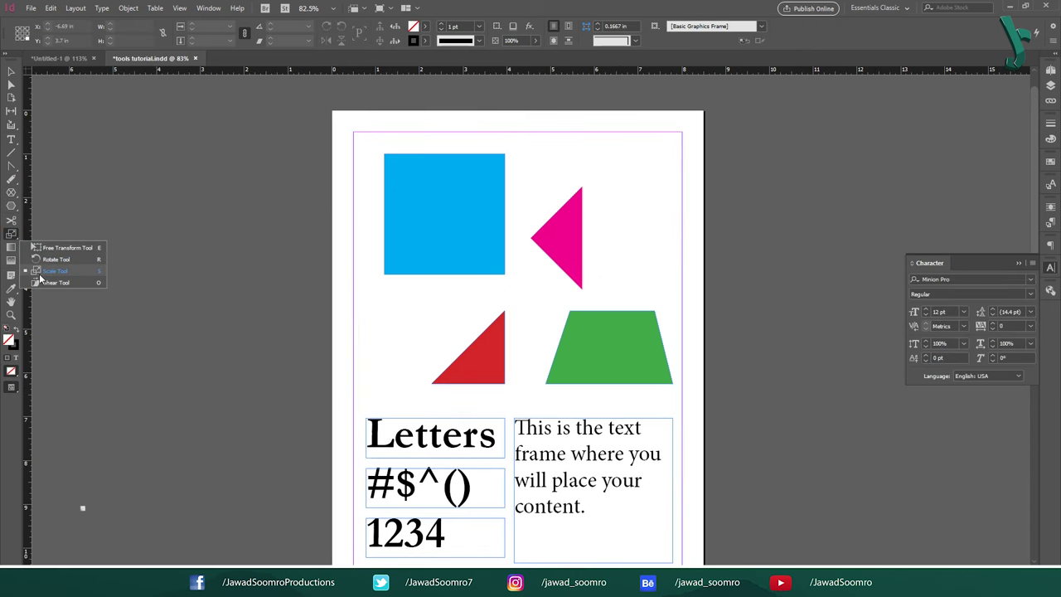
click(102, 272)
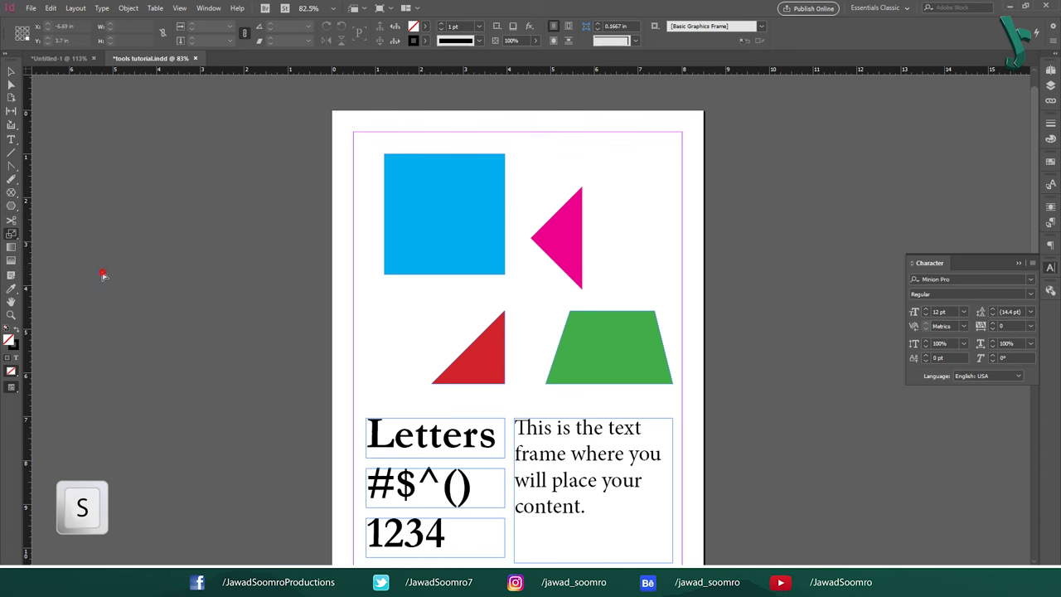
click(460, 220)
click(505, 275)
drag(588, 356, 544, 192)
key(ctrl+z)
click(10, 234)
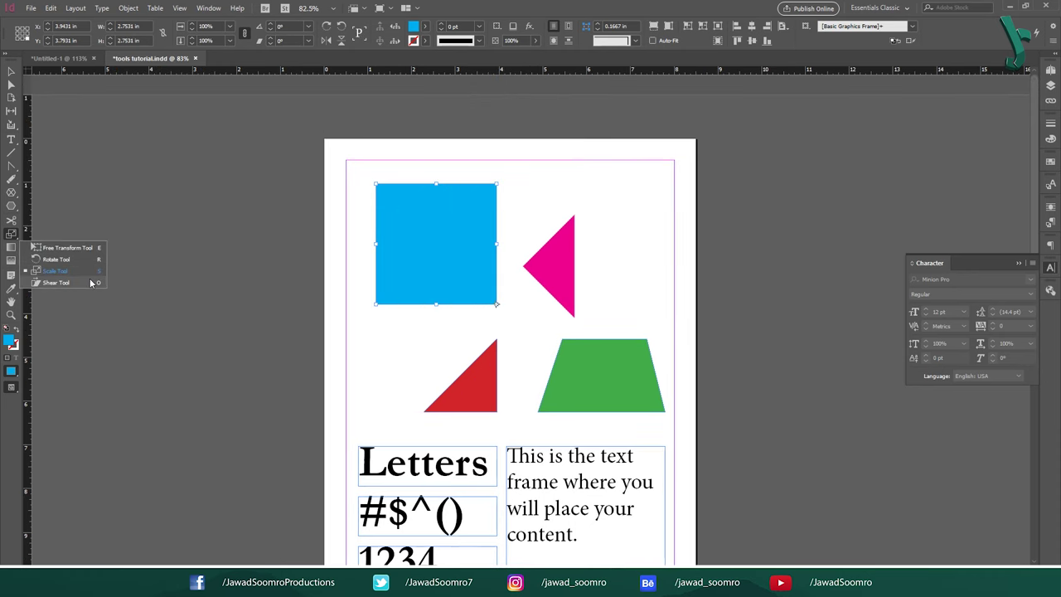
key(o)
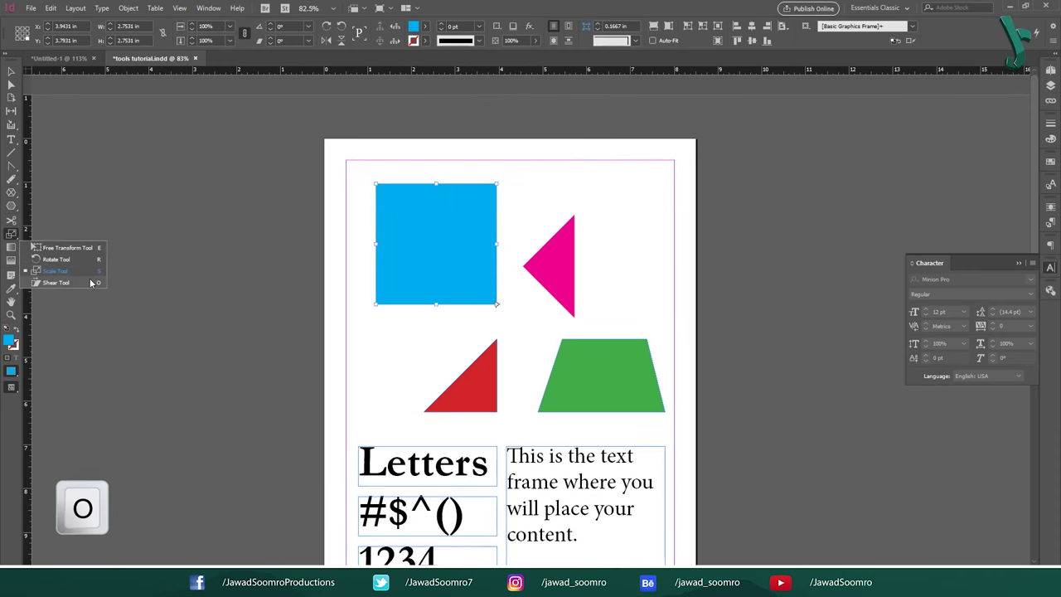
click(97, 284)
drag(372, 178, 529, 252)
drag(425, 305, 398, 388)
drag(477, 231, 438, 248)
Step: Undo the shear, then fill the blue square with a linear gradient from the docked Gradient panel
key(ctrl+z)
key(ctrl+z)
key(ctrl+z)
key(ctrl+z)
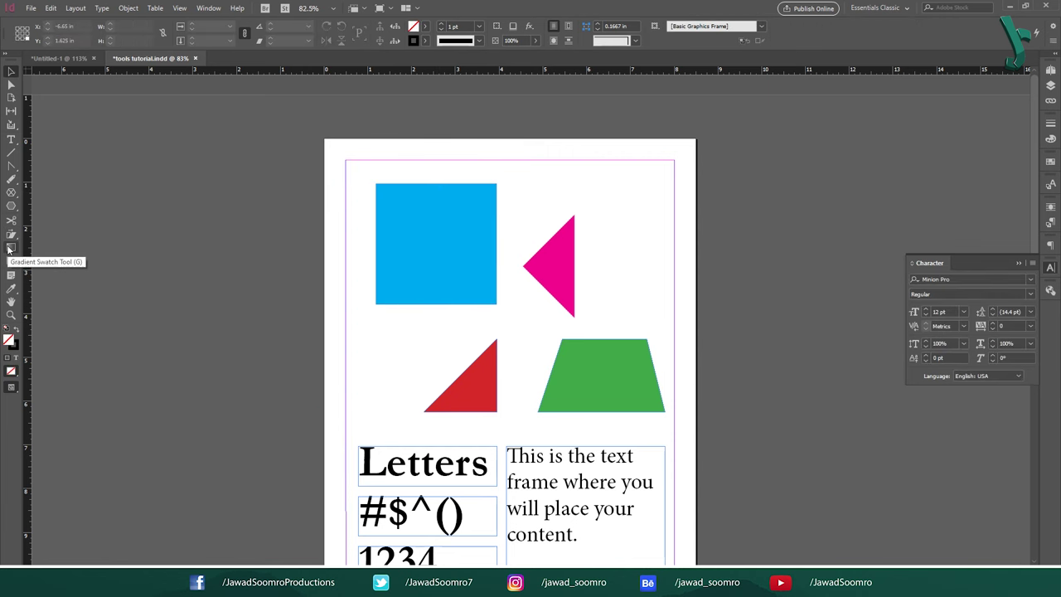
key(g)
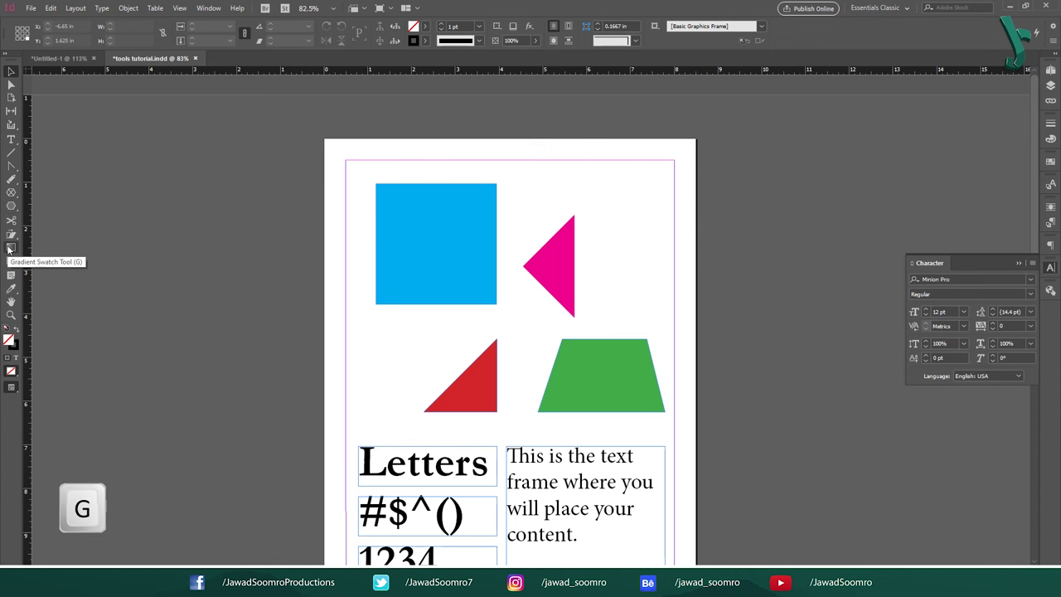
click(208, 8)
mouse_move(297, 86)
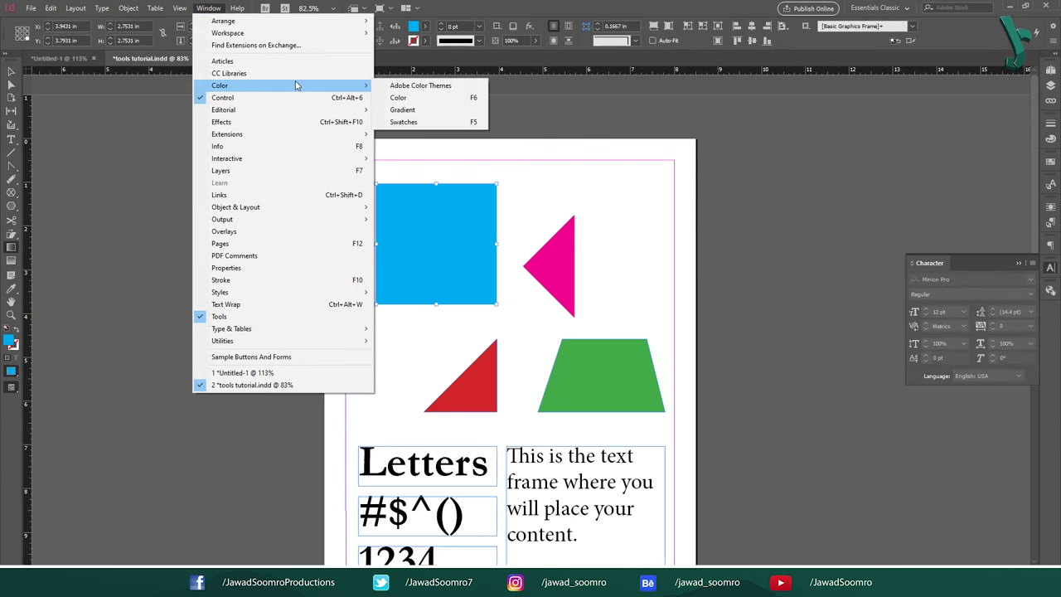
click(419, 110)
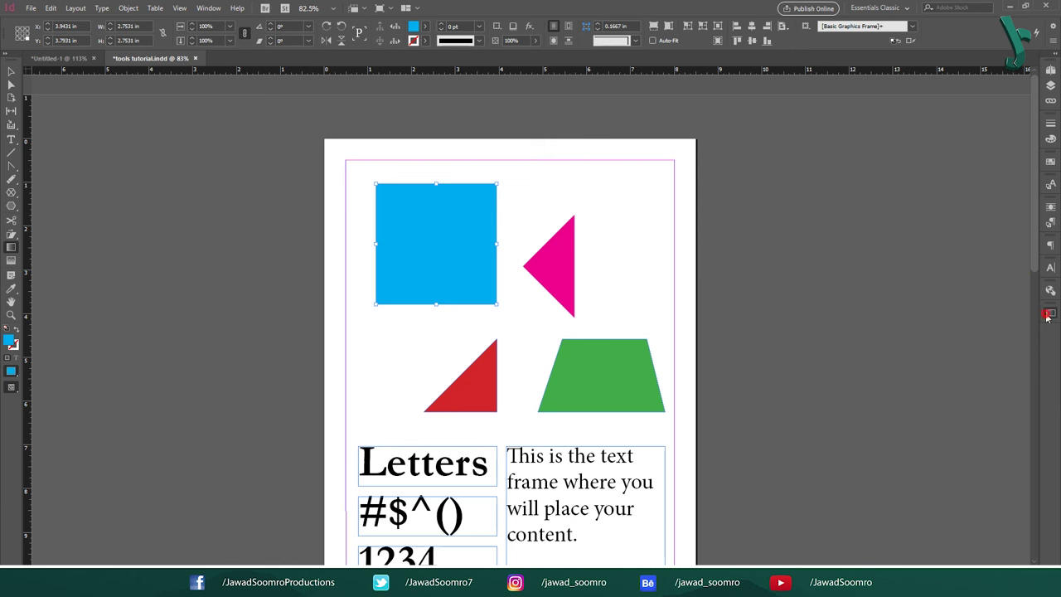
click(1050, 312)
click(950, 378)
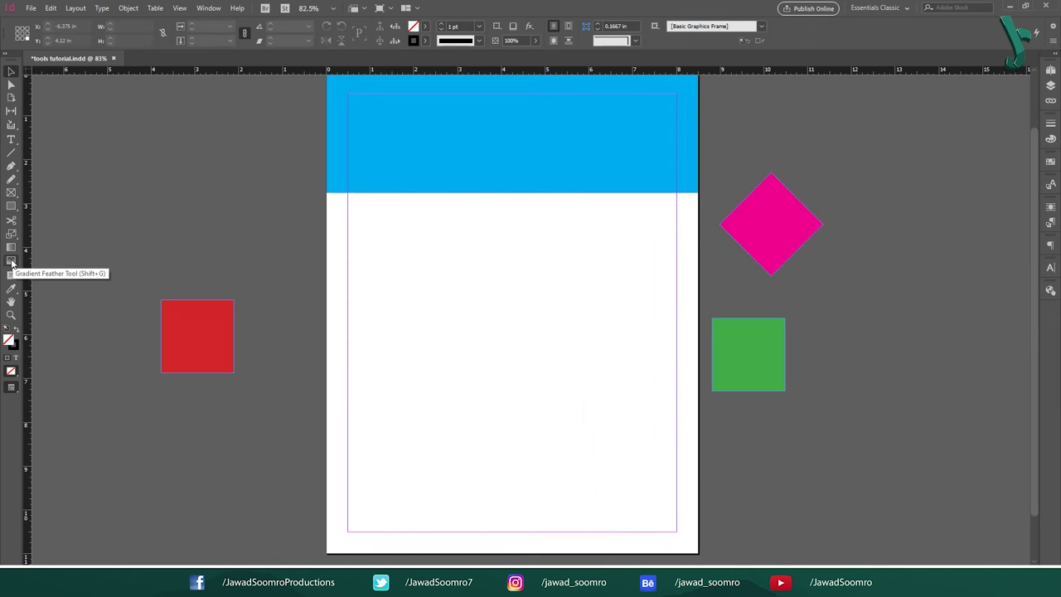
Step: Choose the Paper fill swatch and feather the blue band vertically with the Gradient Feather tool (Shift+G)
click(12, 262)
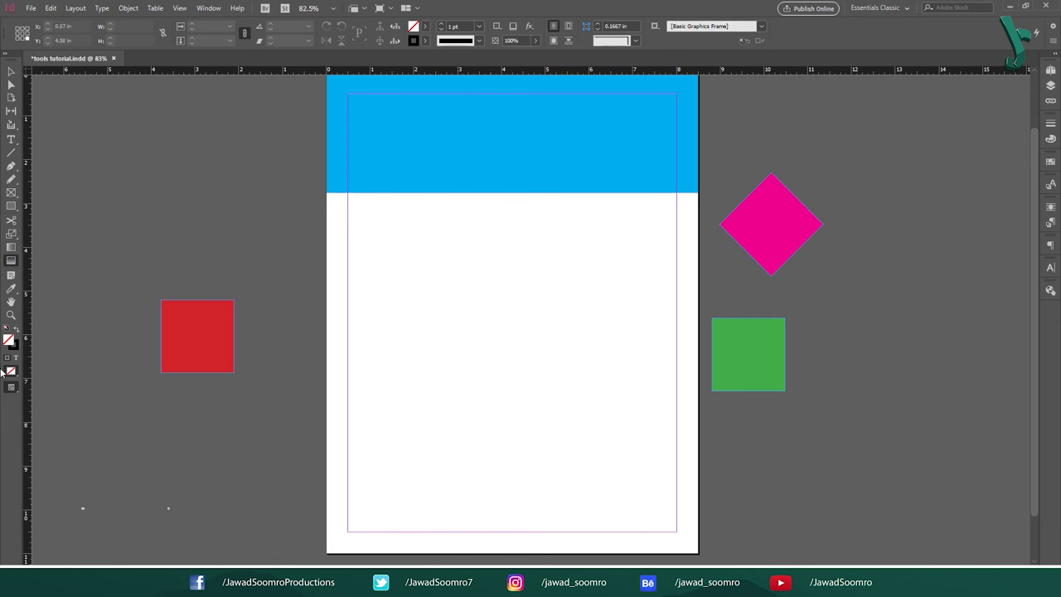
key(shift+g)
click(425, 27)
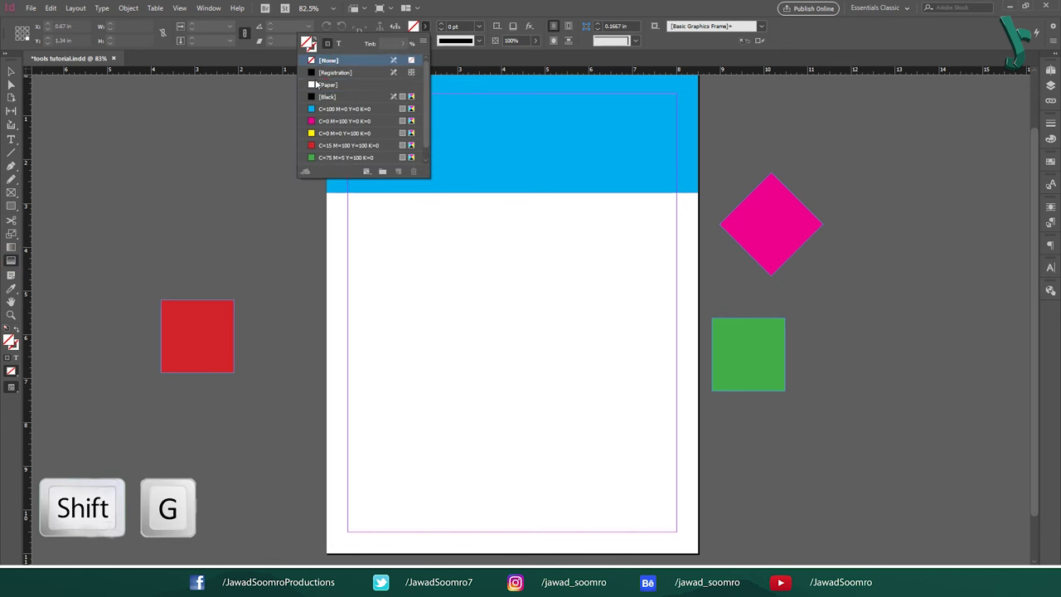
click(328, 87)
click(472, 193)
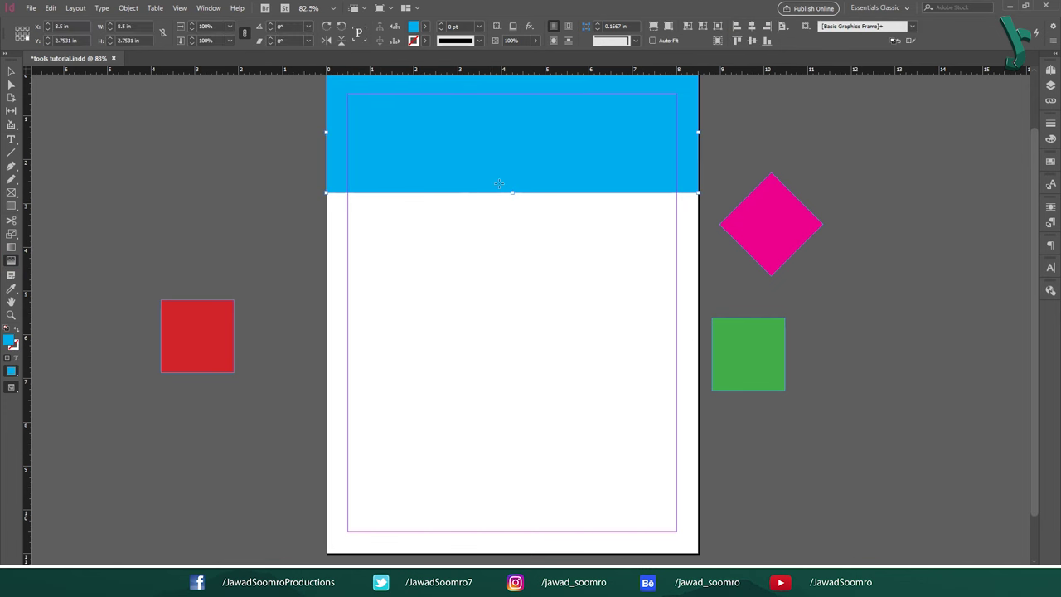
drag(499, 182, 497, 100)
Step: Redraw the feather in several directions, ending with the band fading from white top to blue bottom
scroll(542, 322, up, 2)
drag(710, 190, 489, 177)
drag(296, 184, 490, 206)
mouse_move(490, 141)
mouse_down()
mouse_move(490, 260)
mouse_move(488, 140)
mouse_up()
click(488, 260)
click(12, 73)
click(252, 223)
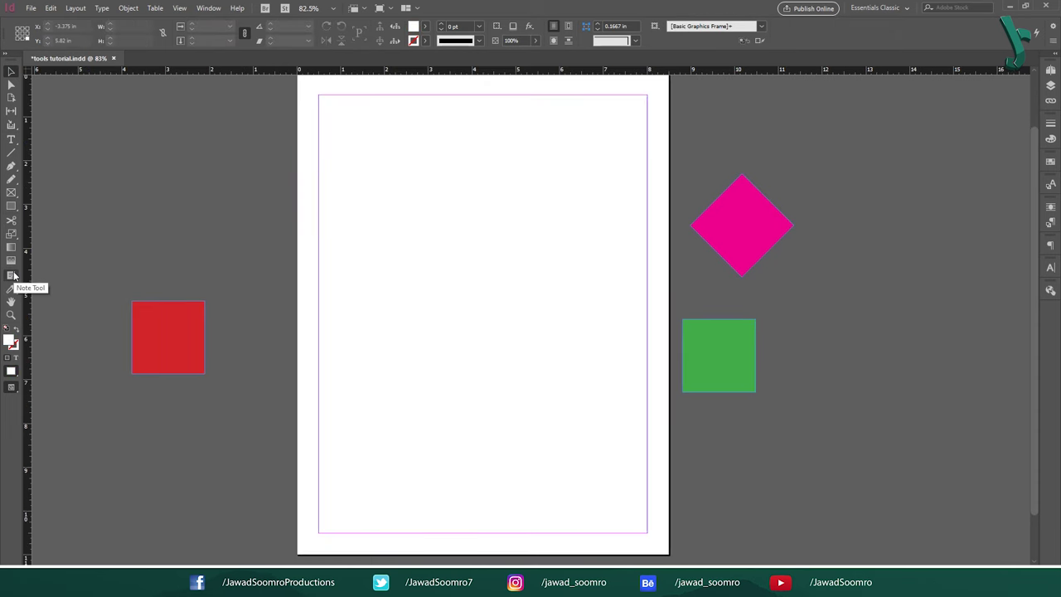
Step: Try the Note tool, close the Notes panel, and fit the whole page in view
click(12, 275)
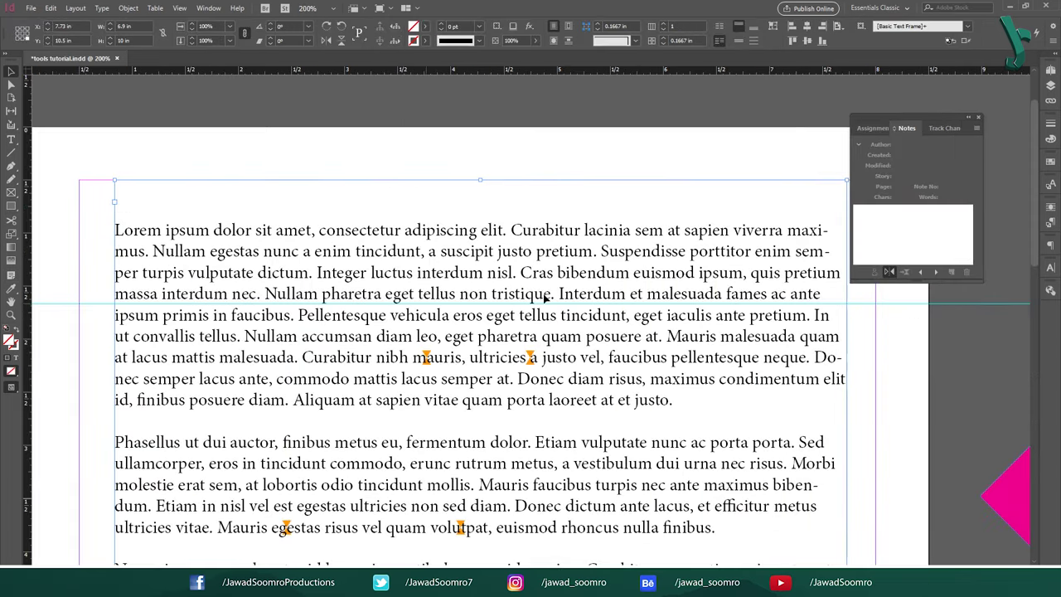
click(978, 118)
key(ctrl+0)
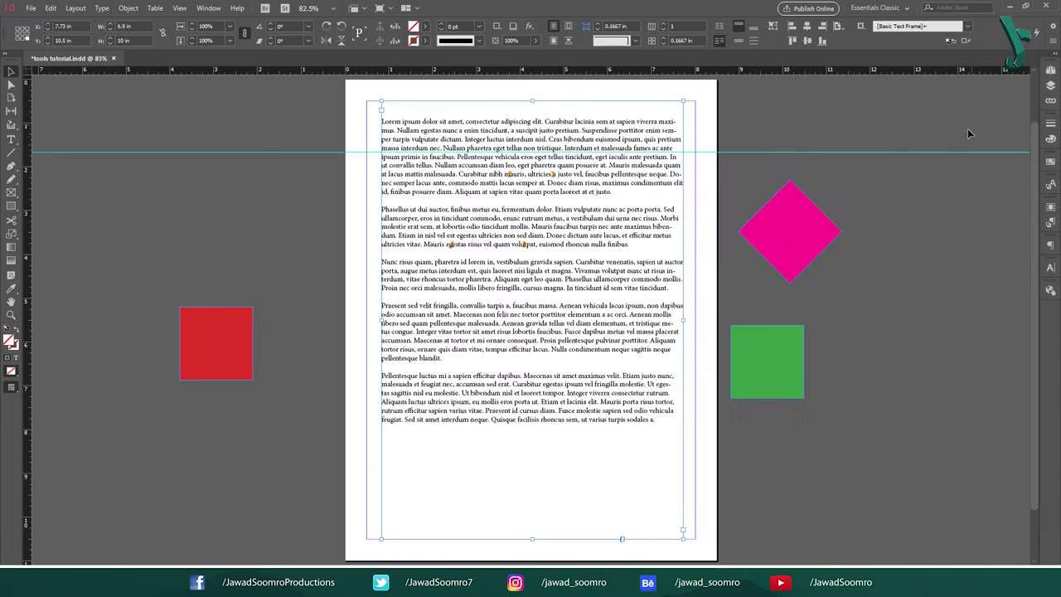
Step: Sample red from the red square with the Color Theme tool (Shift+I) and apply it to the diamond and green square
key(shift+i)
click(11, 289)
click(234, 346)
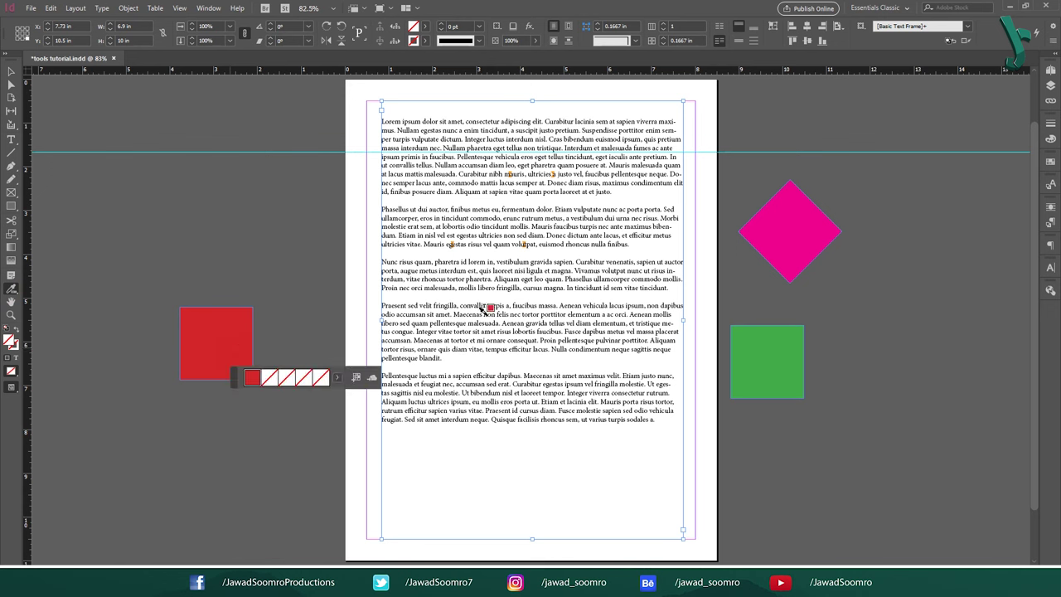
click(801, 202)
click(768, 353)
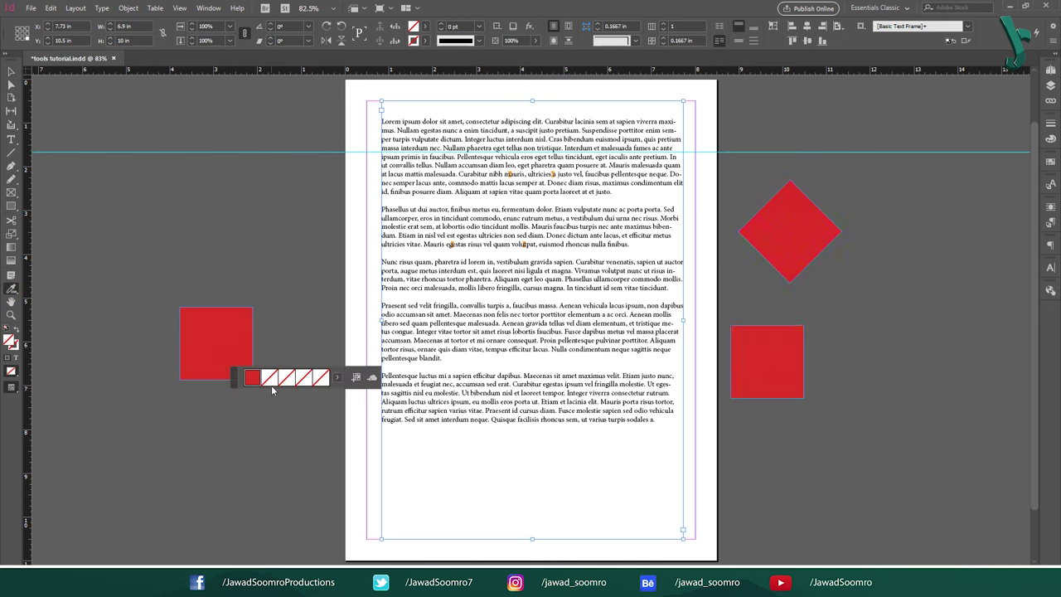
Step: Undo the red fills, then copy the green square's fill onto the text frame and diamond with the Eyedropper
key(ctrl+z)
key(ctrl+z)
right_click(10, 289)
click(54, 316)
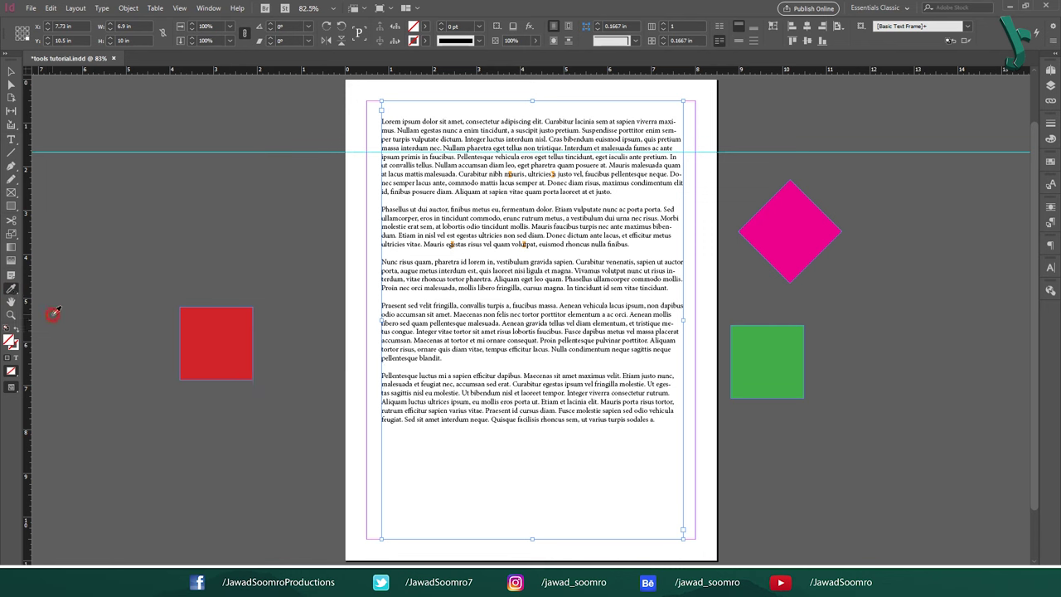
click(779, 361)
click(787, 235)
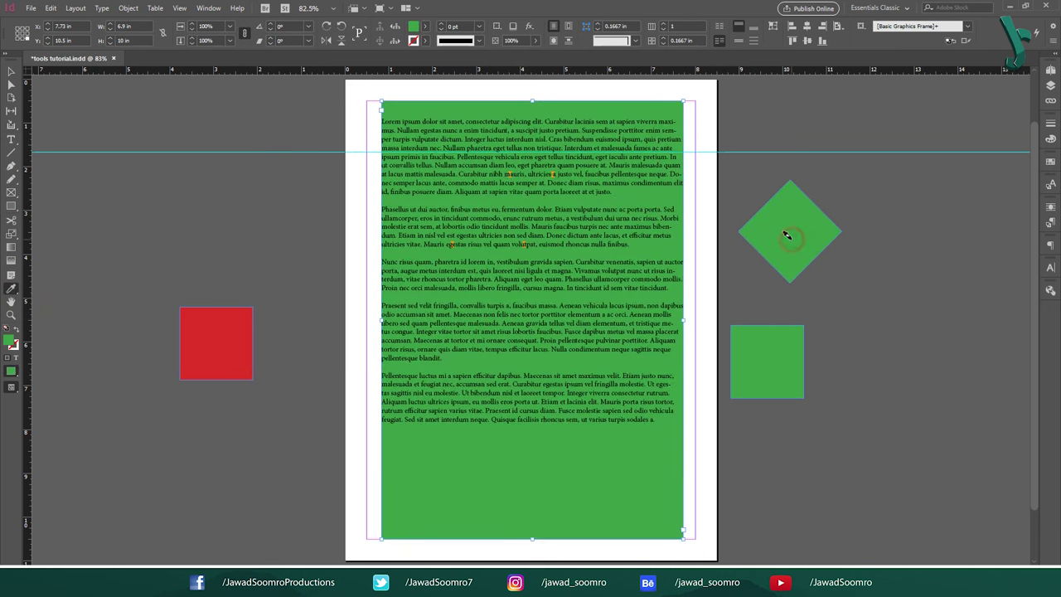
click(205, 324)
key(ctrl+z)
key(ctrl+z)
key(ctrl+z)
key(ctrl+z)
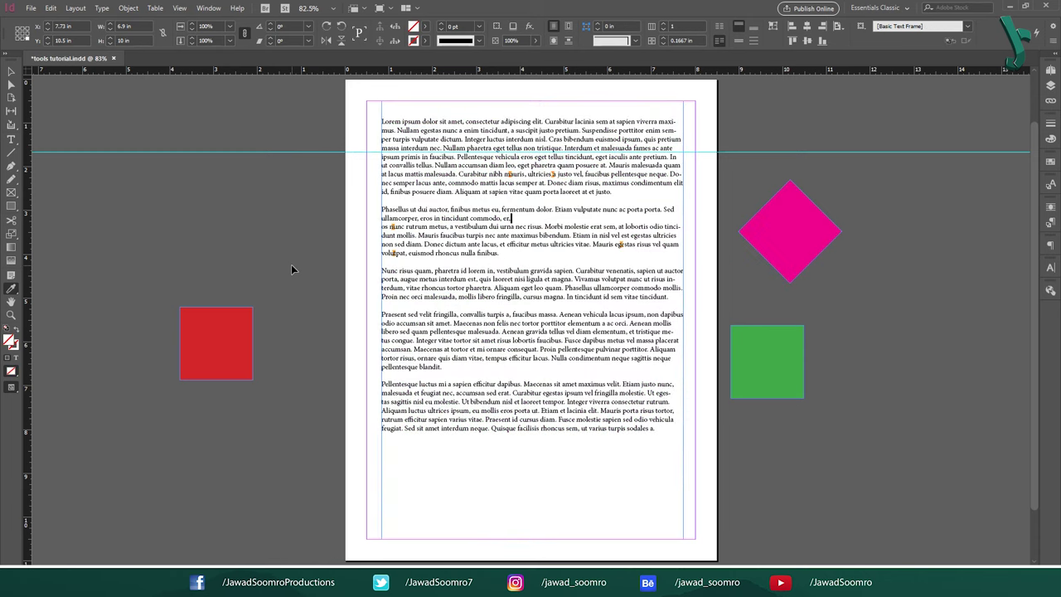
Step: Measure across the tops of the red and green squares with the Measure tool (K), about 4.125 in
click(12, 287)
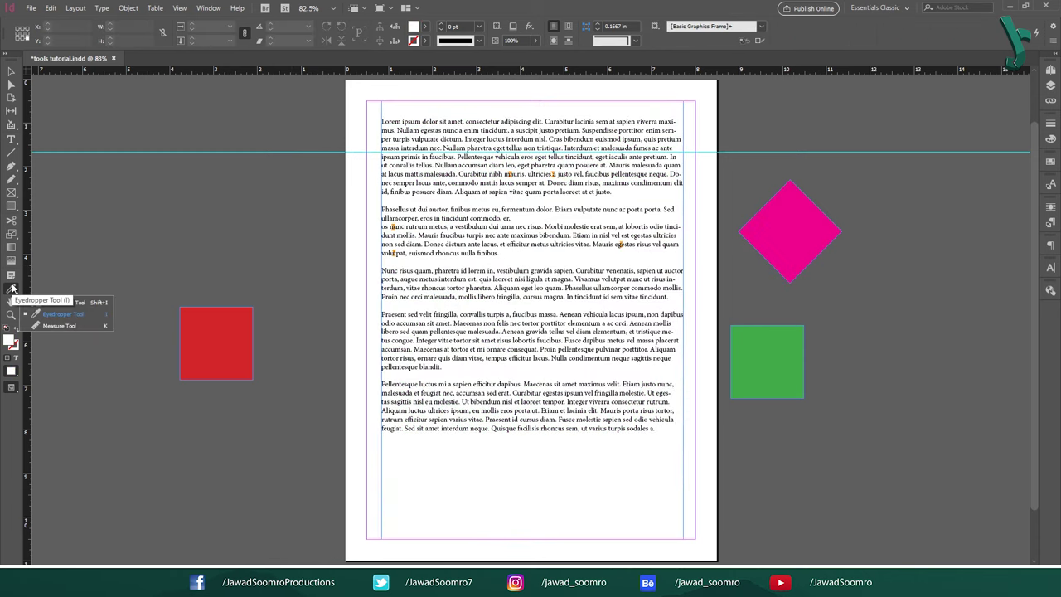
key(k)
click(63, 329)
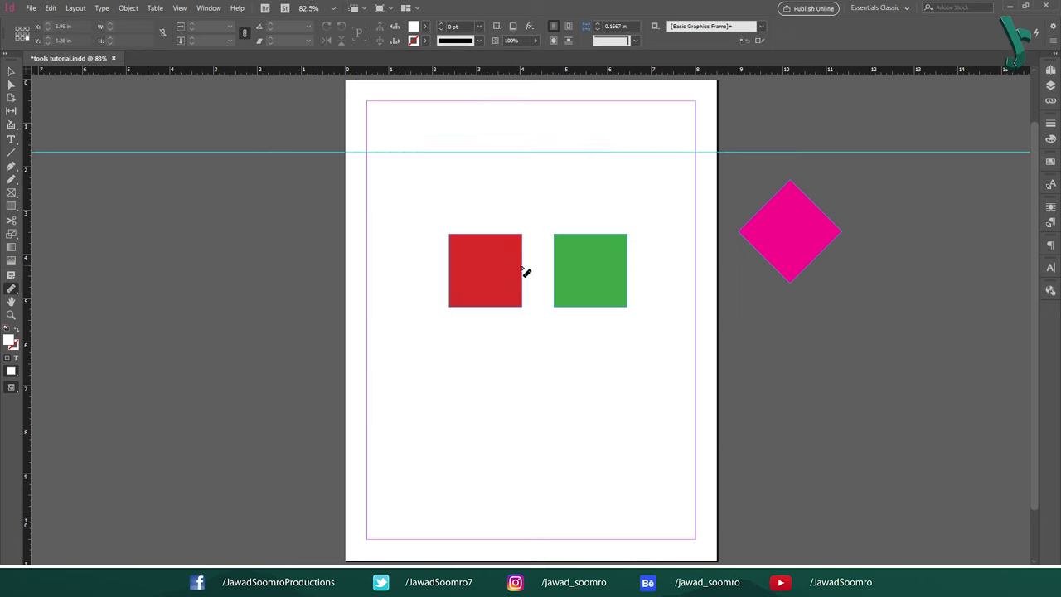
drag(522, 266, 557, 272)
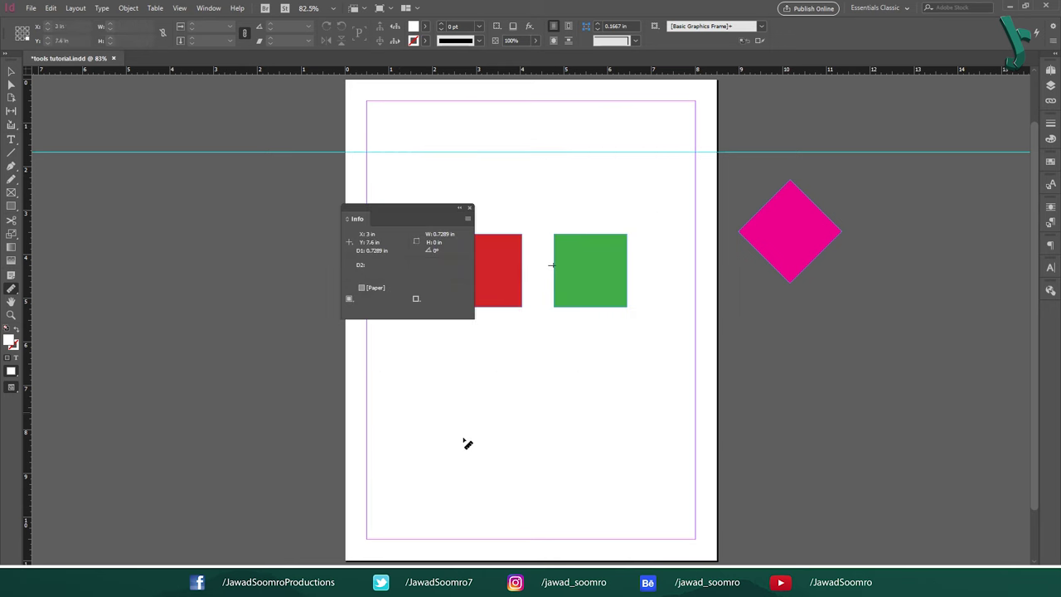
drag(406, 209, 255, 202)
drag(448, 234, 627, 237)
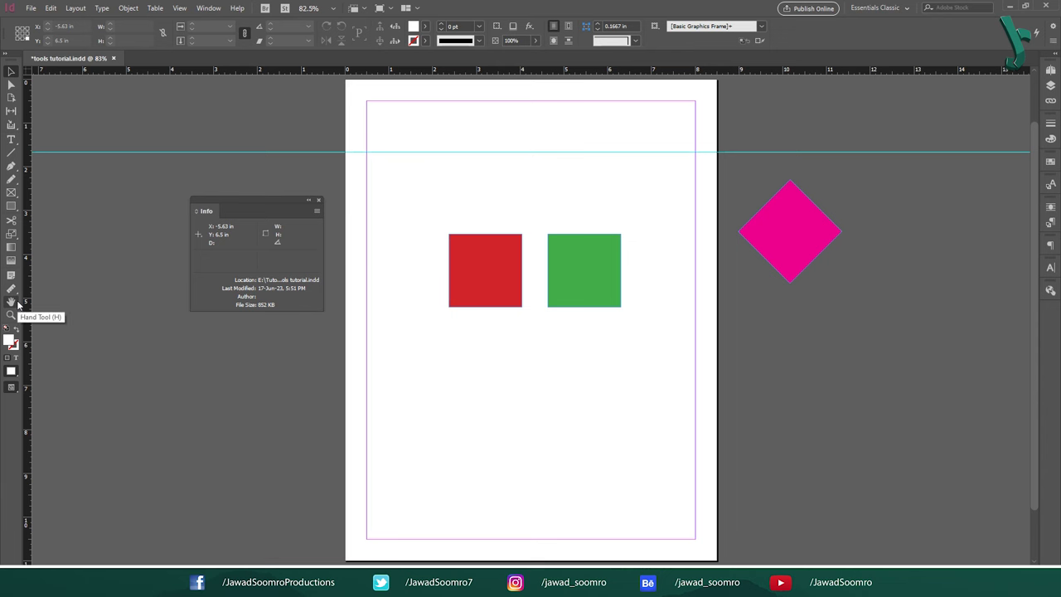
Step: Pan the page around with the Hand tool (H)
key(h)
click(16, 303)
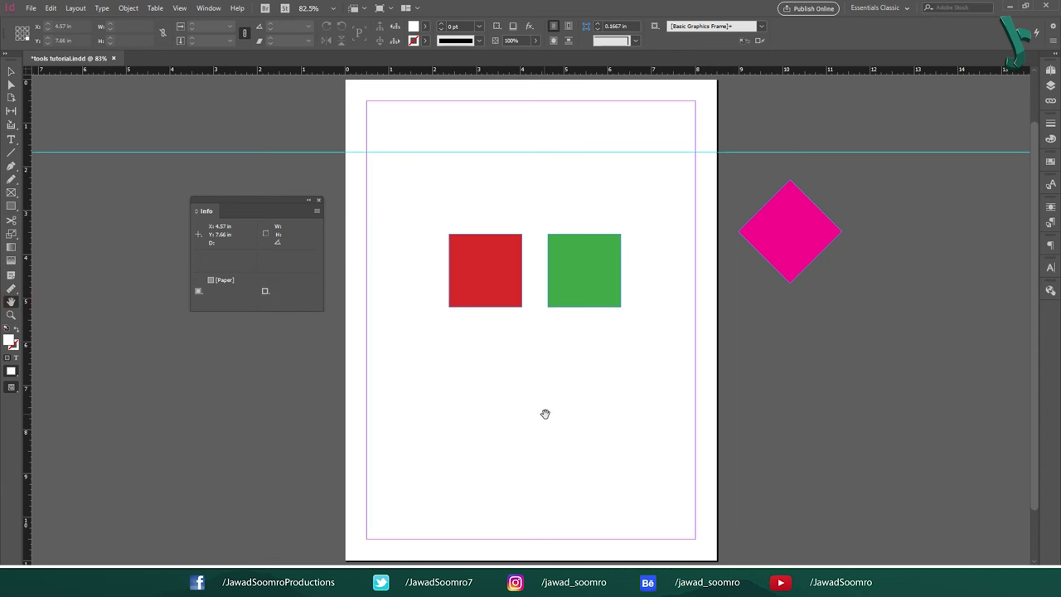
drag(544, 414, 572, 268)
drag(465, 331, 524, 229)
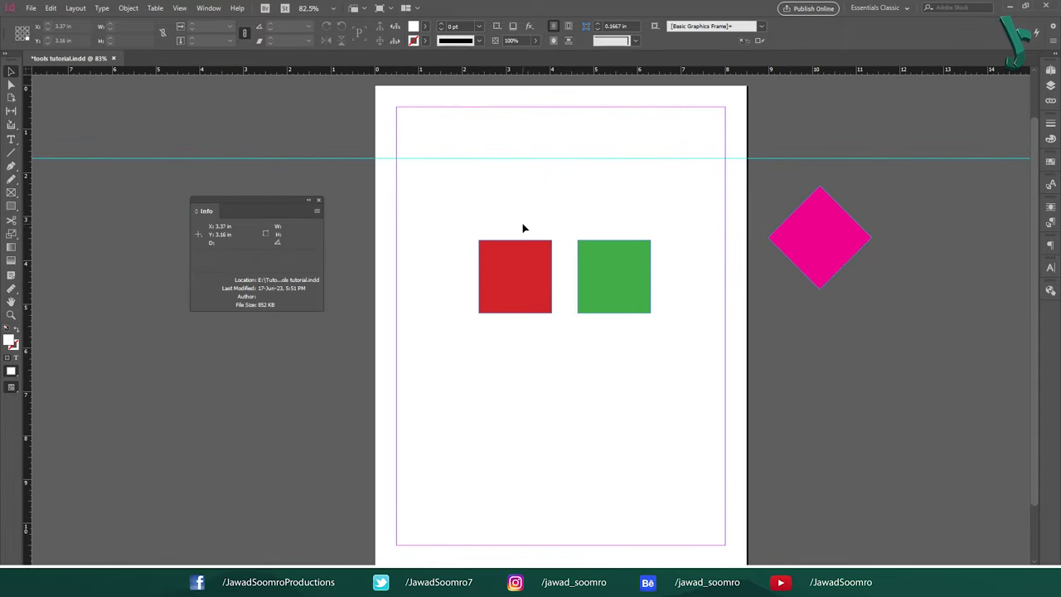
drag(592, 242, 636, 248)
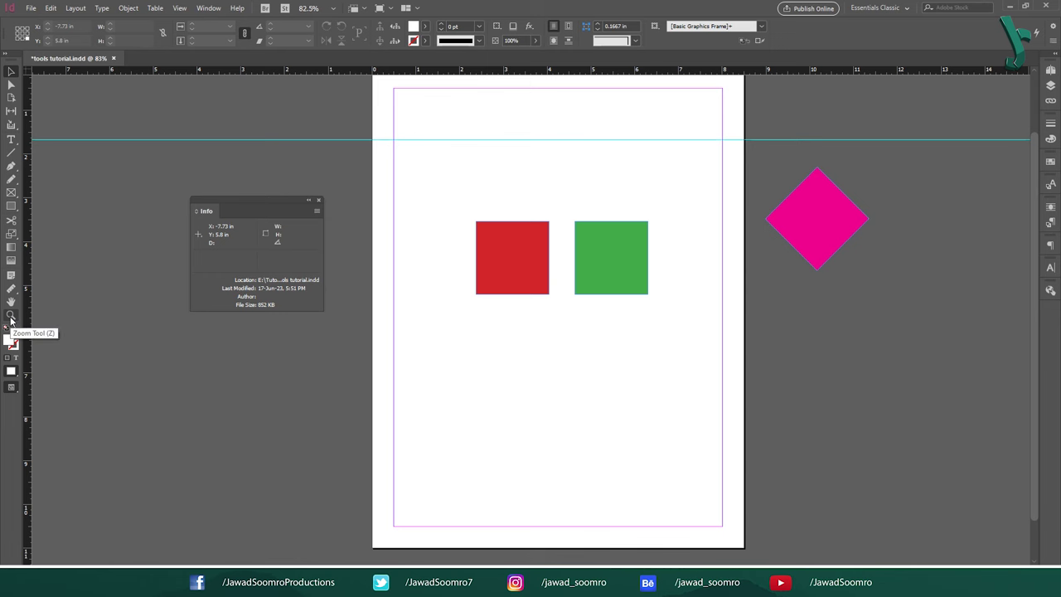
Step: Zoom in between the squares with the Zoom tool (Z), close the Info panel, then zoom back out
key(z)
drag(572, 240, 360, 387)
scroll(361, 386, down, 3)
scroll(414, 331, right, 3)
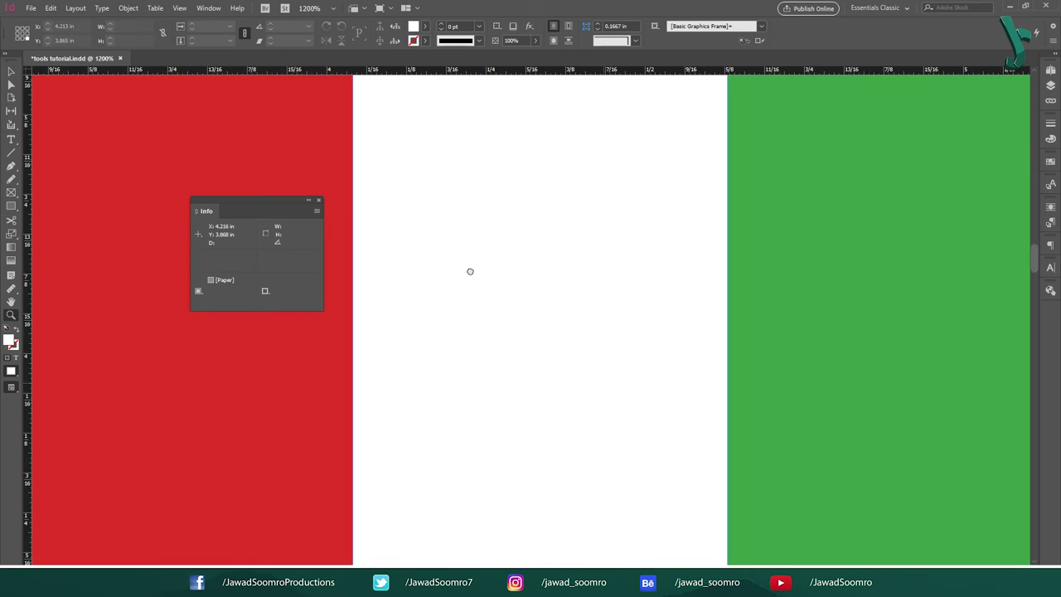
click(319, 200)
scroll(485, 344, up, 3)
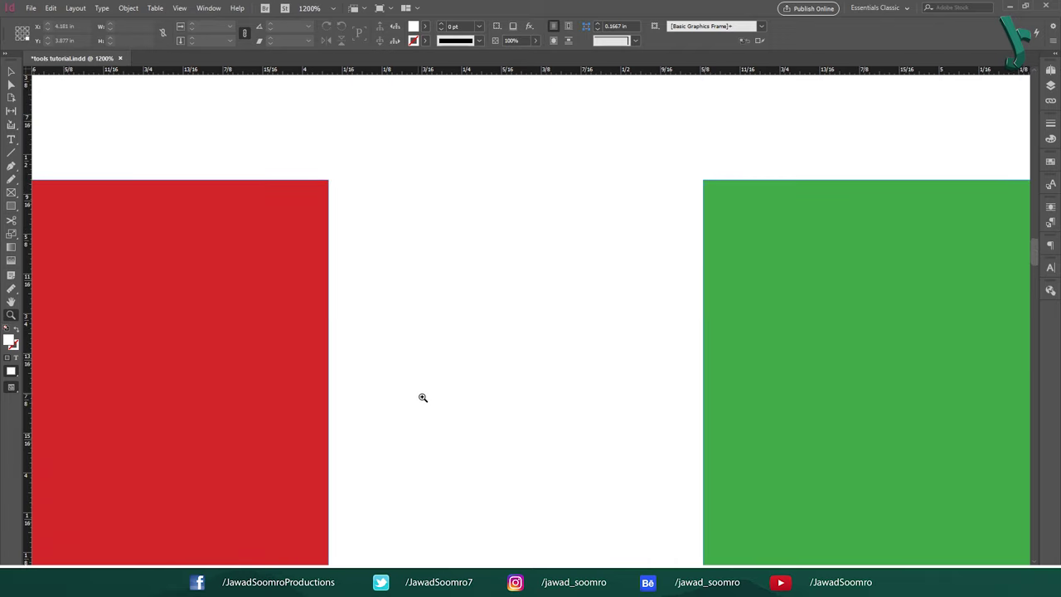
drag(423, 398, 502, 403)
Step: Fit the page in view, expand the toolbox to two columns, and toggle fill/stroke focus
key(v)
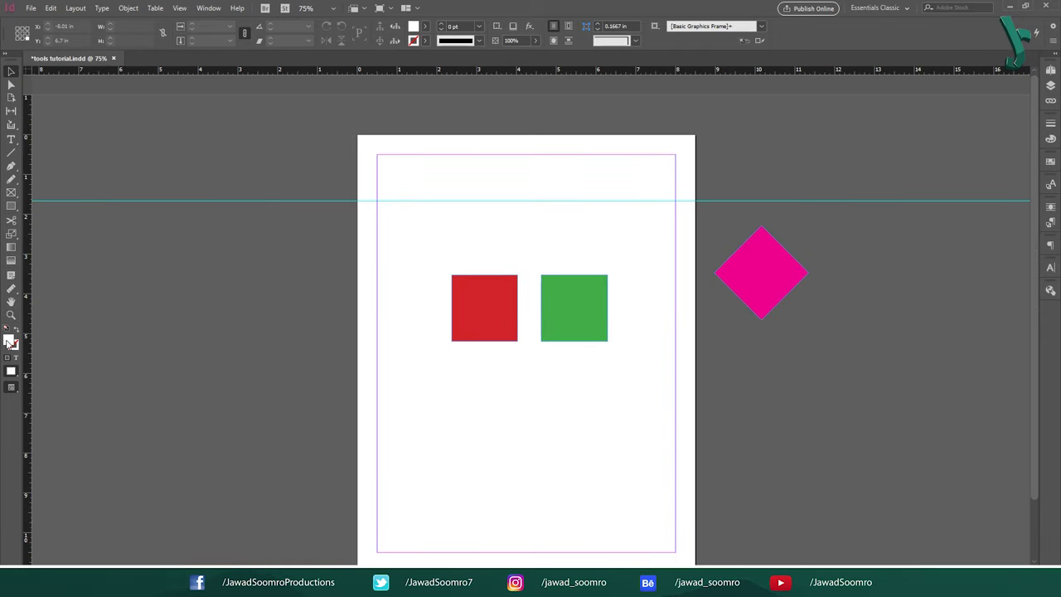
key(x)
click(15, 348)
click(7, 54)
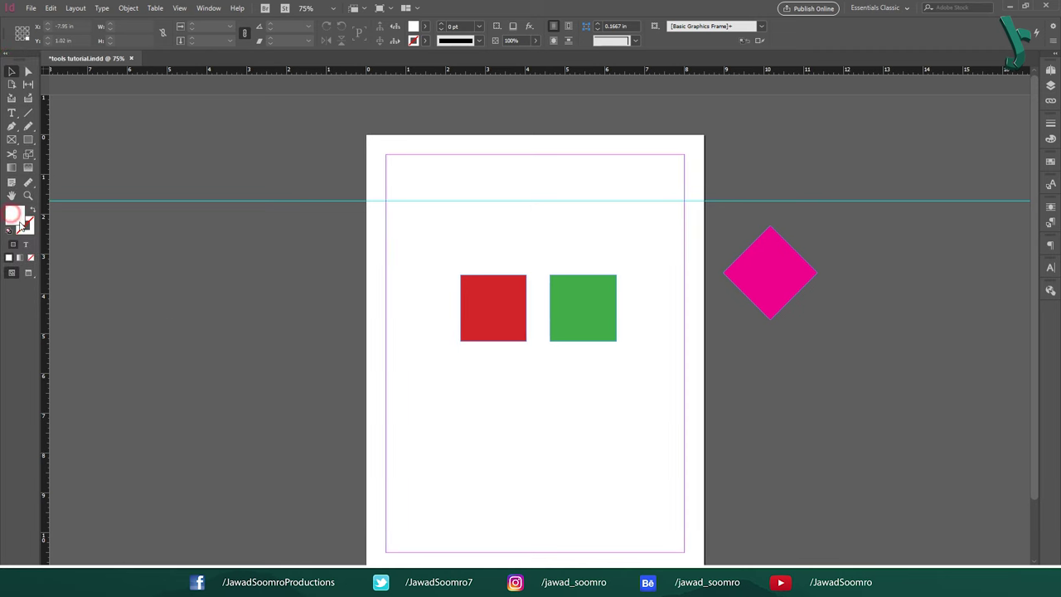
click(29, 229)
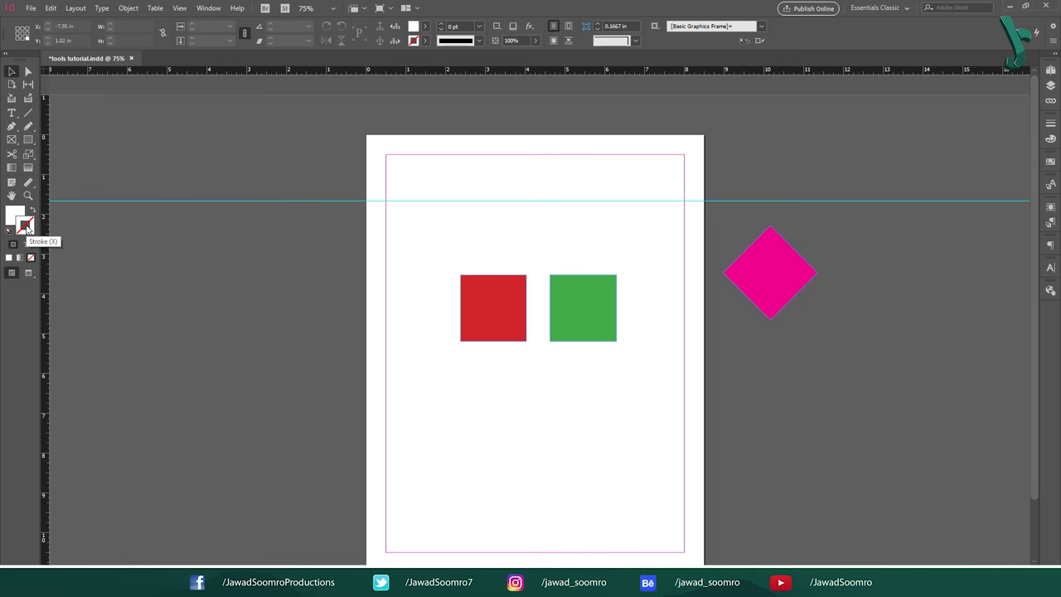
key(x)
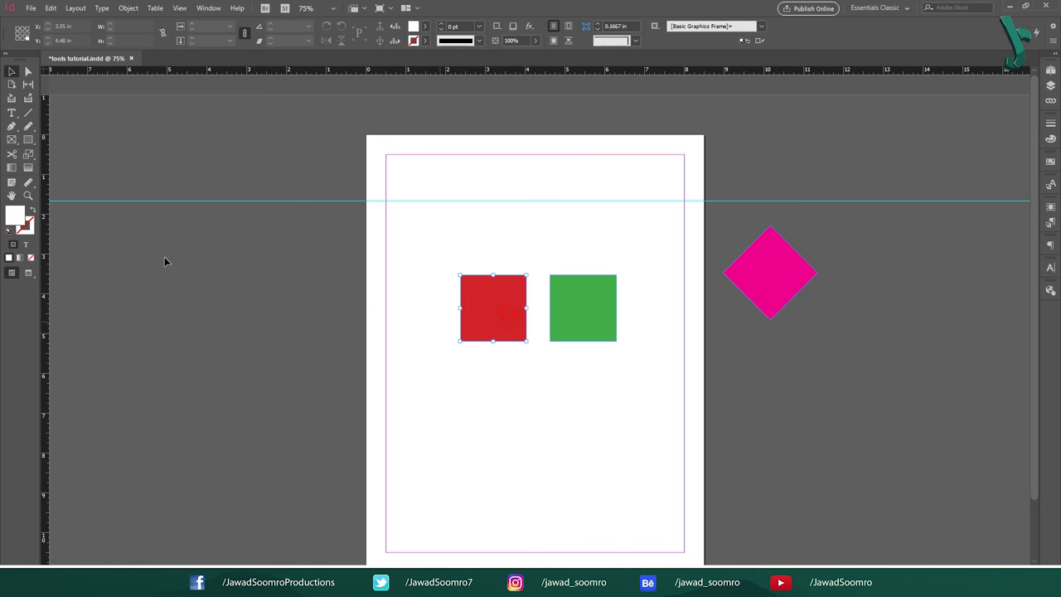
Step: Fill the red square with purple, leaving the green square's fill unchanged
double_click(15, 216)
click(540, 244)
click(637, 218)
click(579, 298)
double_click(15, 216)
click(637, 218)
Step: Give the purple square a dark red stroke and the green square a blue stroke
click(489, 291)
double_click(30, 228)
click(403, 343)
key(Return)
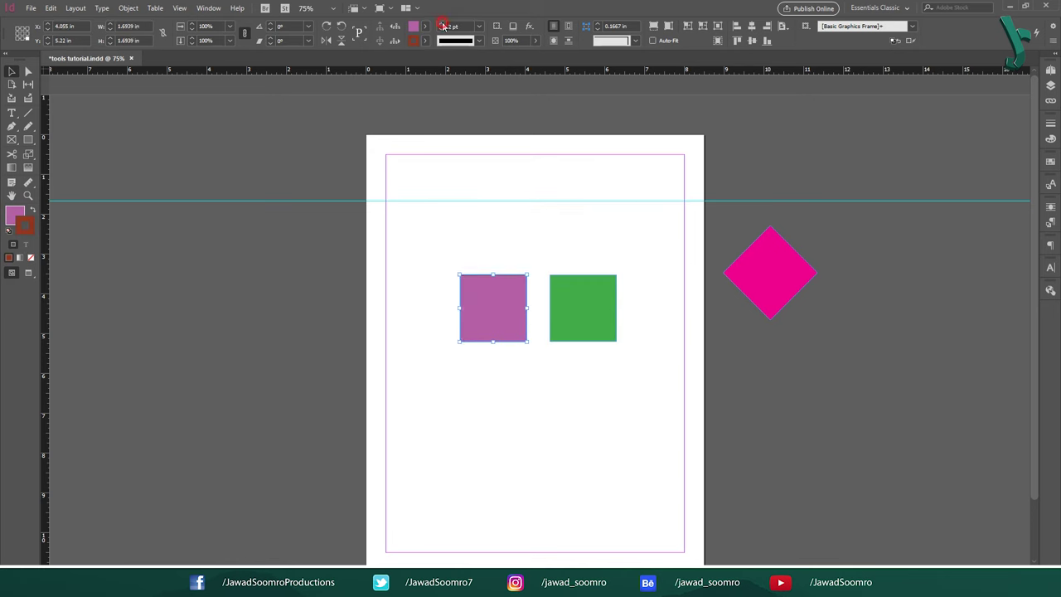
click(583, 307)
click(8, 258)
double_click(30, 228)
click(651, 218)
click(493, 307)
Step: Swap fill and stroke back and forth on both squares, then restore the default fill and stroke
click(35, 211)
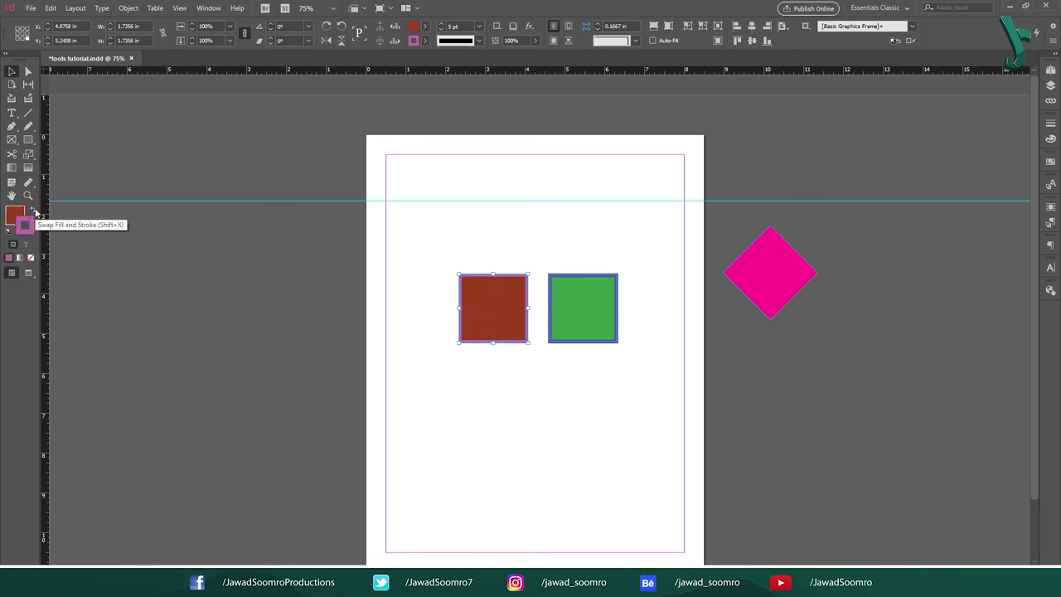
click(35, 212)
click(34, 211)
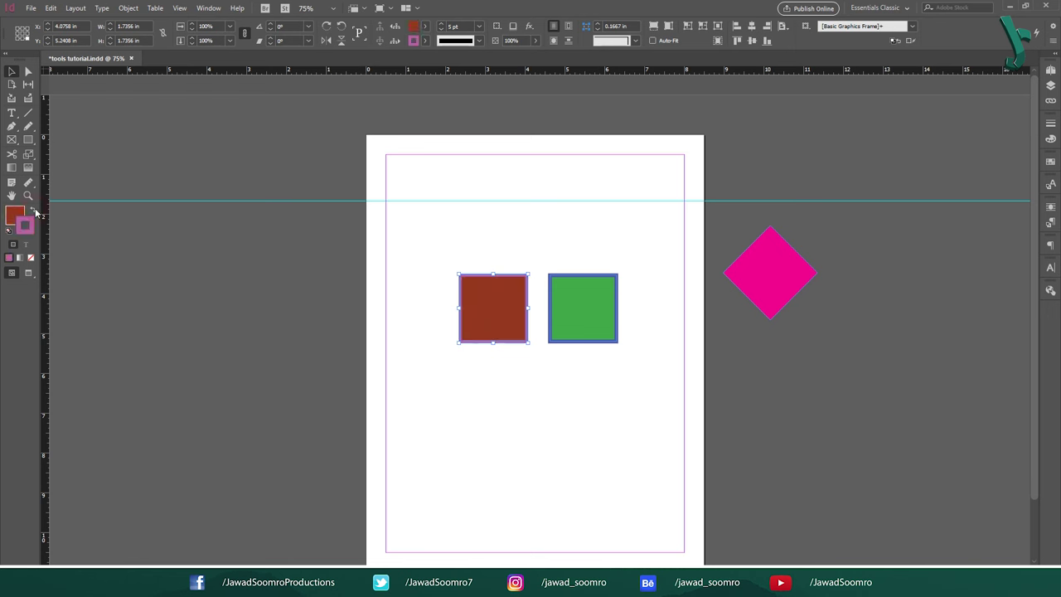
key(shift+x)
click(603, 309)
click(34, 211)
click(33, 213)
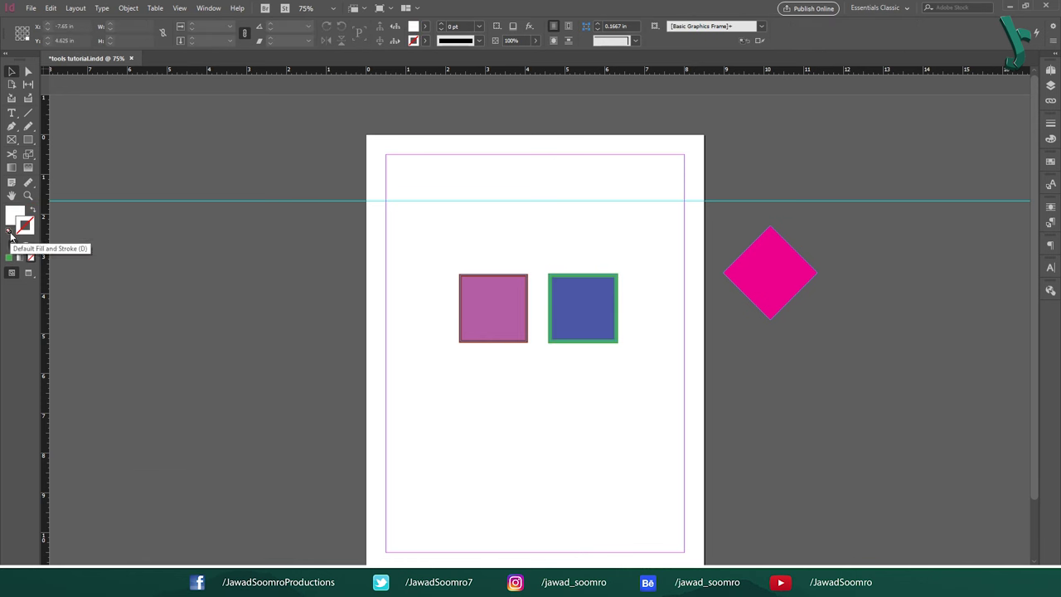
click(10, 235)
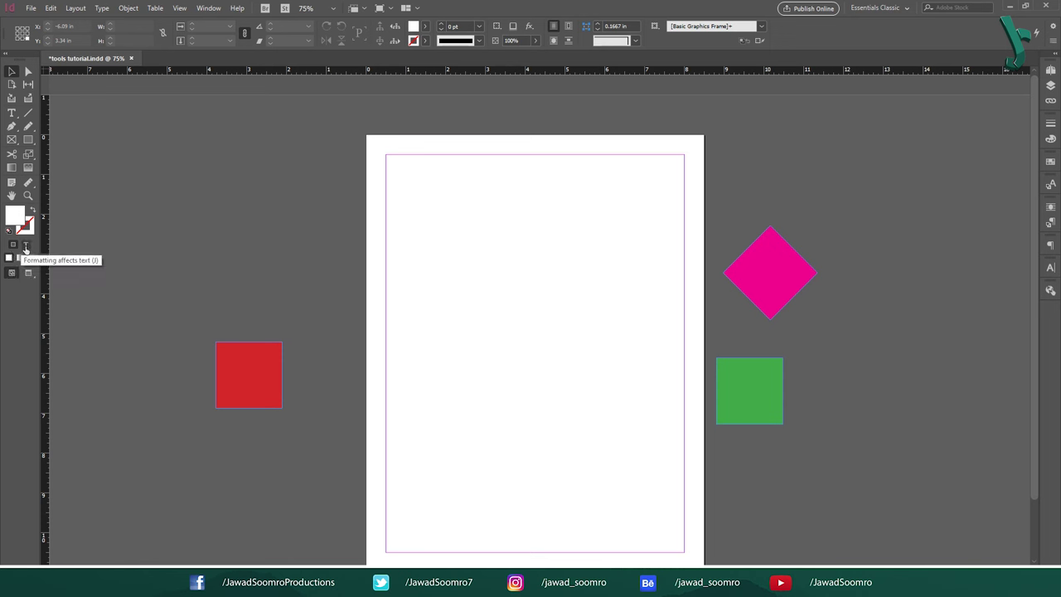
Step: Draw a wide rectangle frame near the top of the page and fill it dark green
key(j)
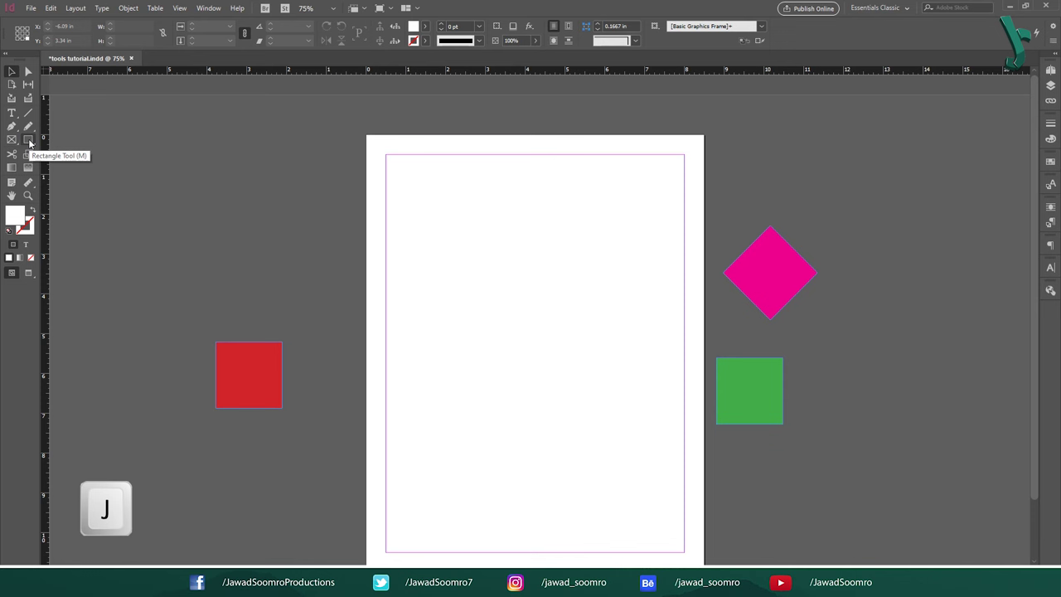
click(29, 143)
drag(413, 244, 639, 329)
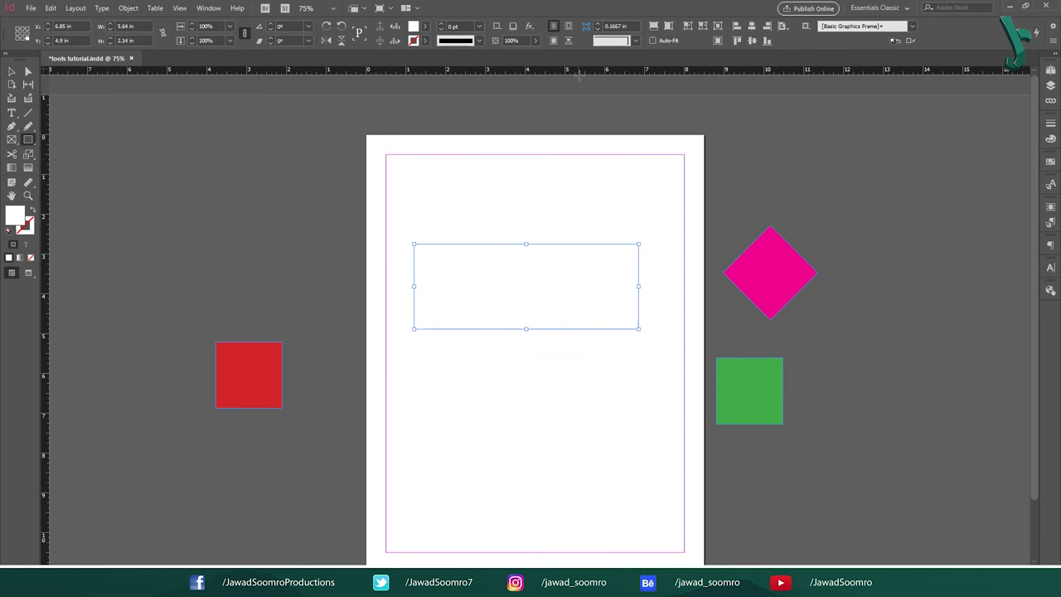
click(426, 41)
double_click(14, 216)
click(422, 310)
click(649, 213)
Step: Type the author's name in the frame at 60 pt and colour it white
key(t)
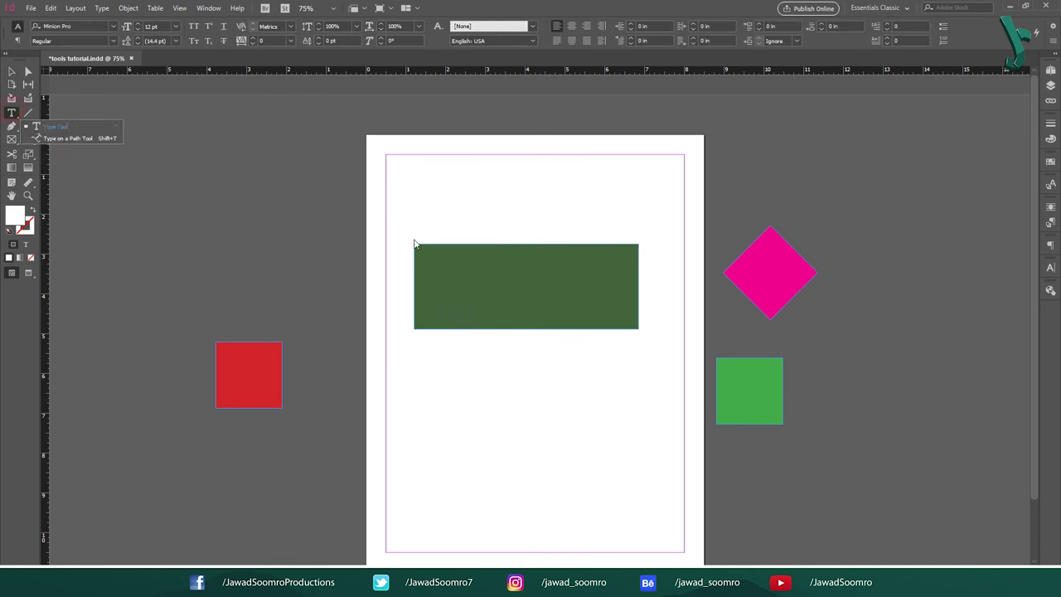
click(431, 251)
key(ctrl+a)
click(176, 25)
click(163, 194)
click(447, 25)
click(335, 84)
Step: Make the name text yellow and the frame fill red, then undo to remove the frame
key(Escape)
click(425, 26)
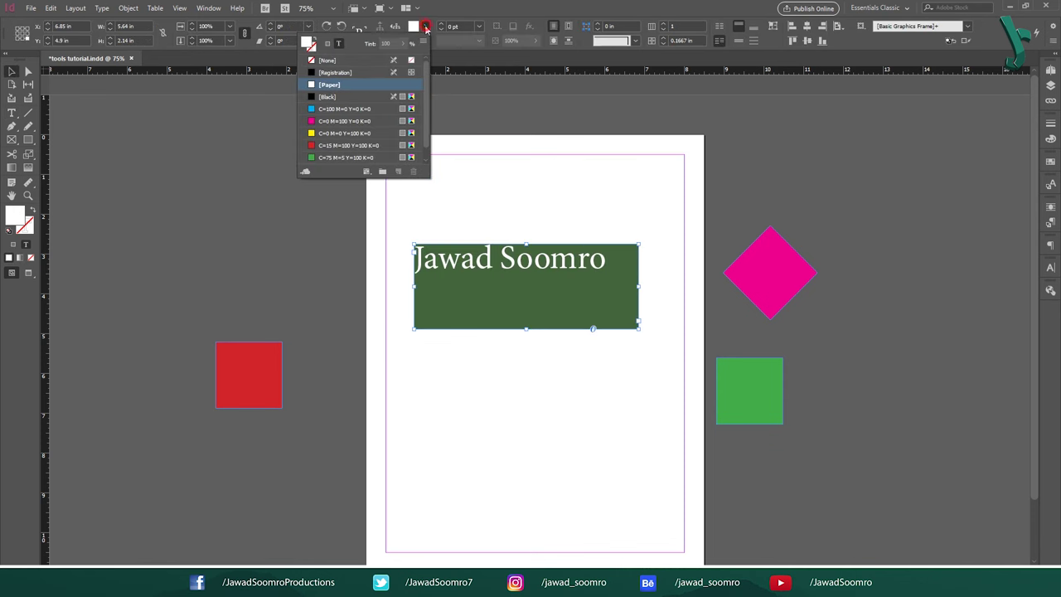
click(340, 133)
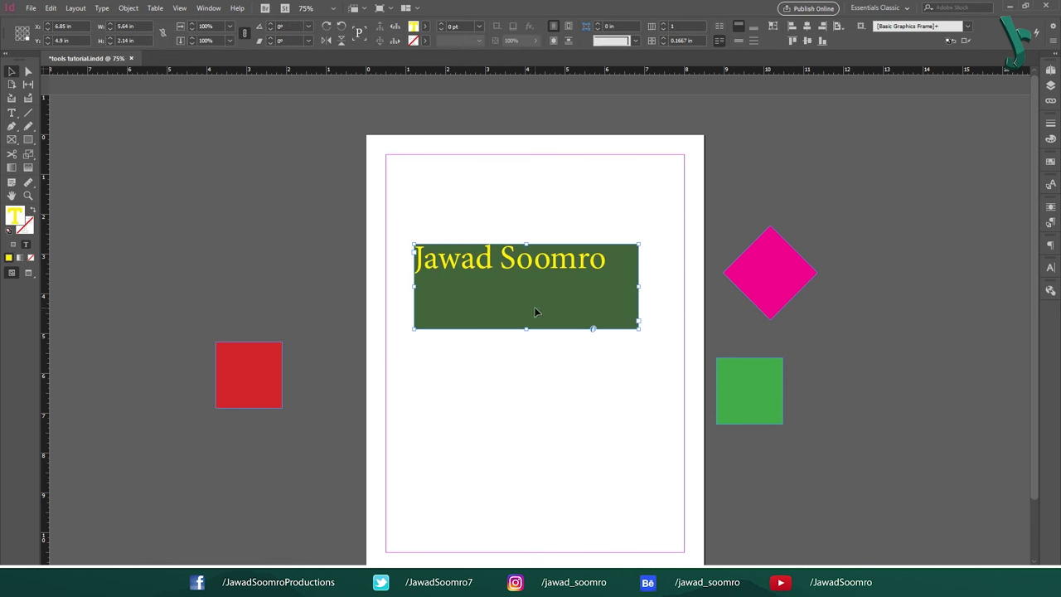
click(425, 25)
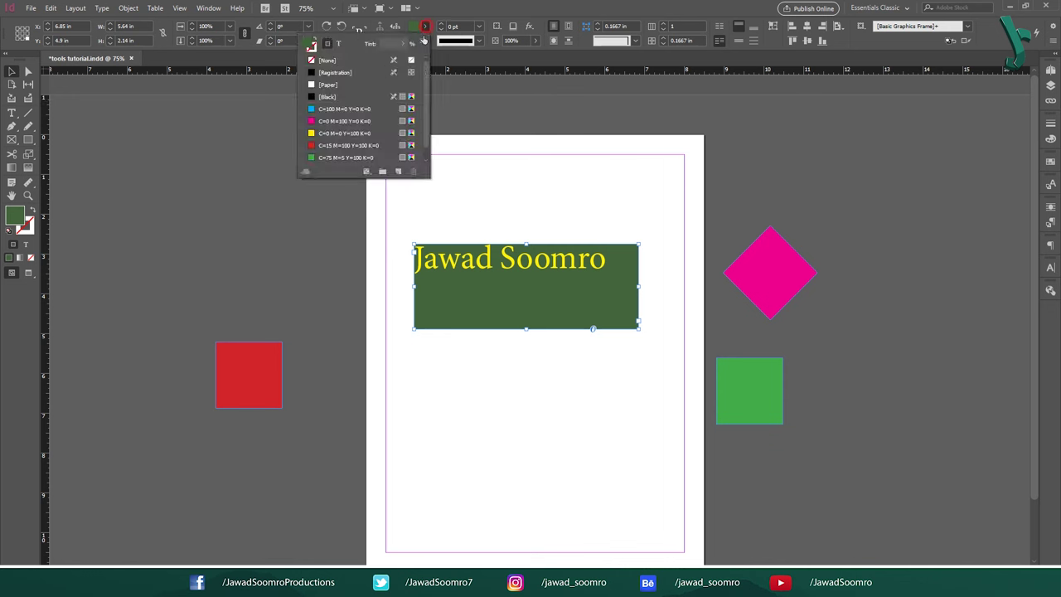
click(353, 145)
click(582, 197)
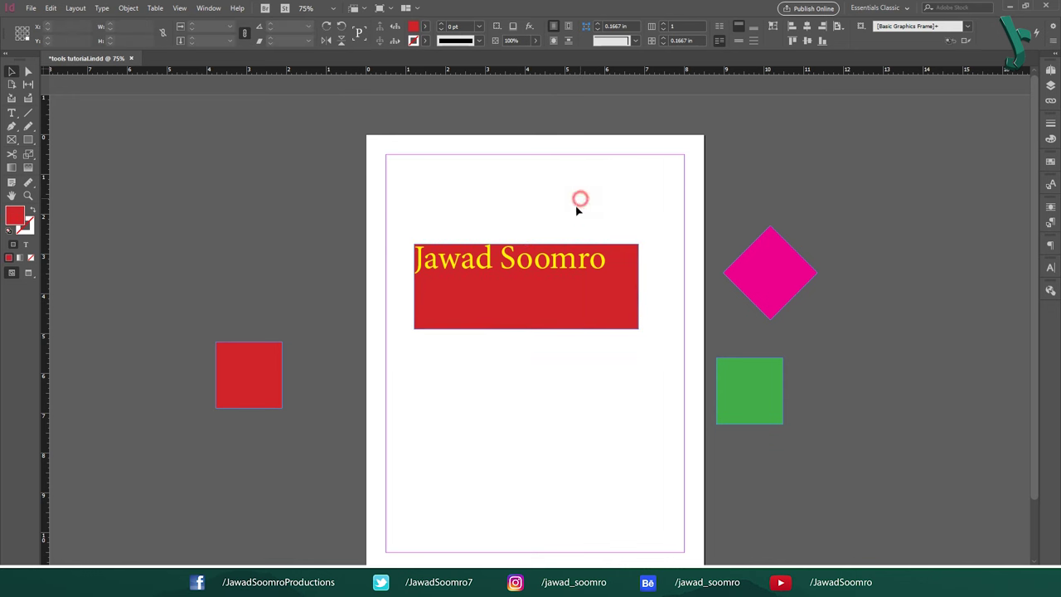
key(j)
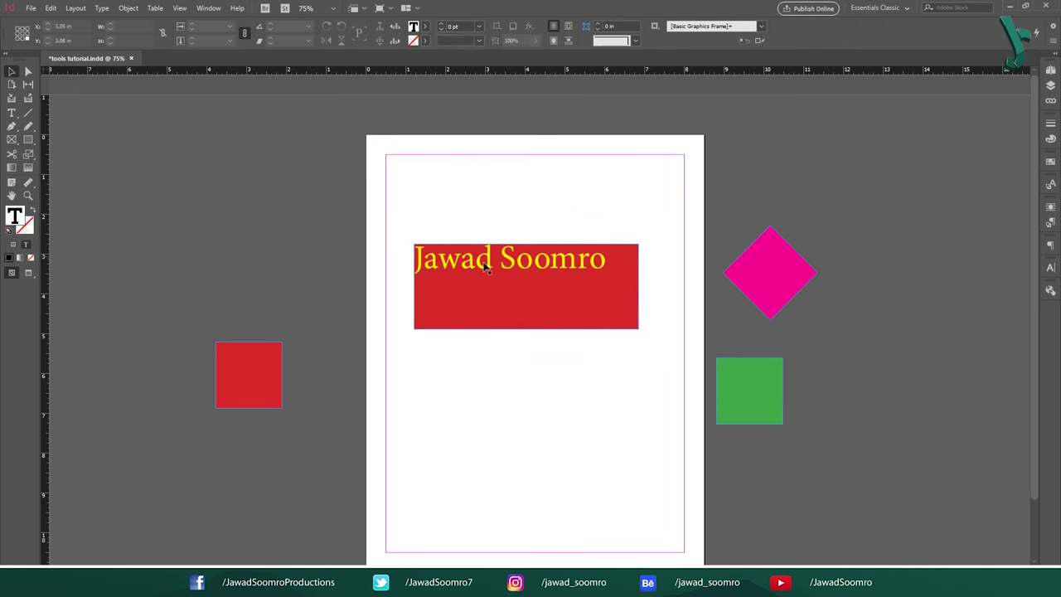
key(ctrl+z)
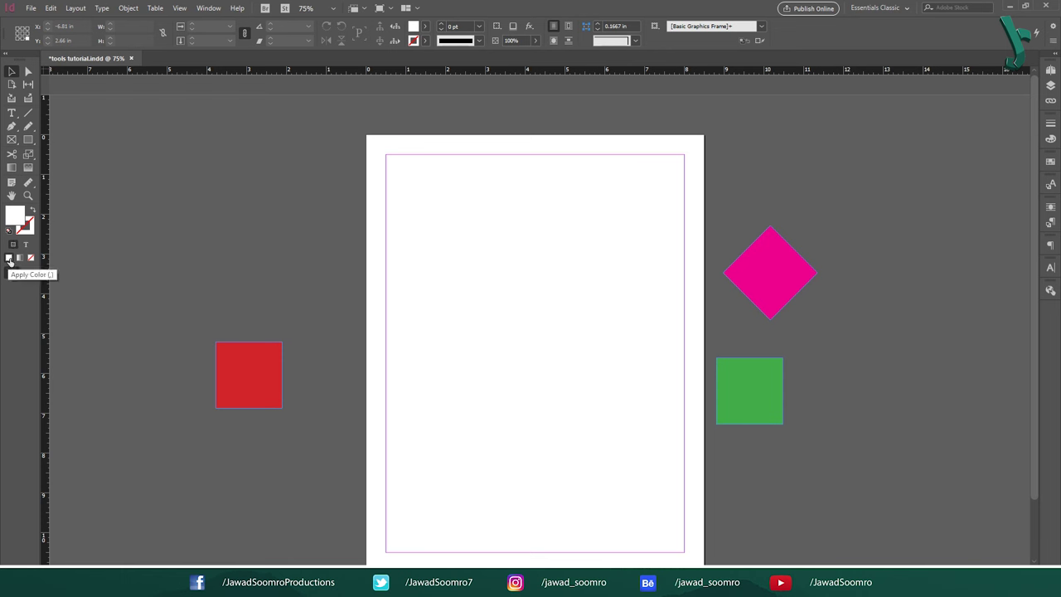
Step: Draw a square frame at page centre, try cyan and a white-to-black gradient fill, then set fill to None
key(m)
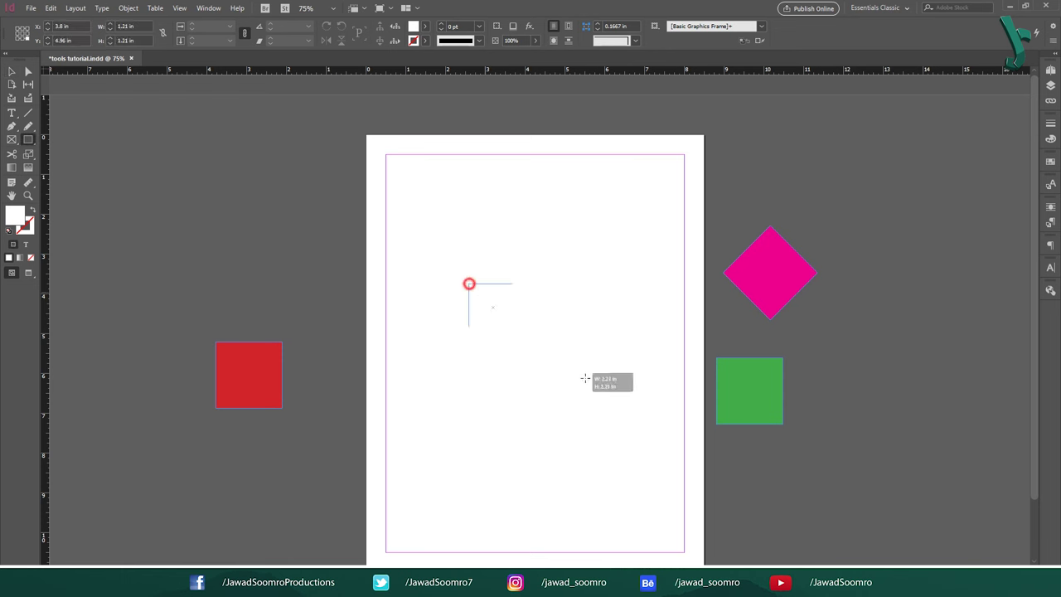
drag(469, 285, 575, 390)
click(426, 26)
click(341, 113)
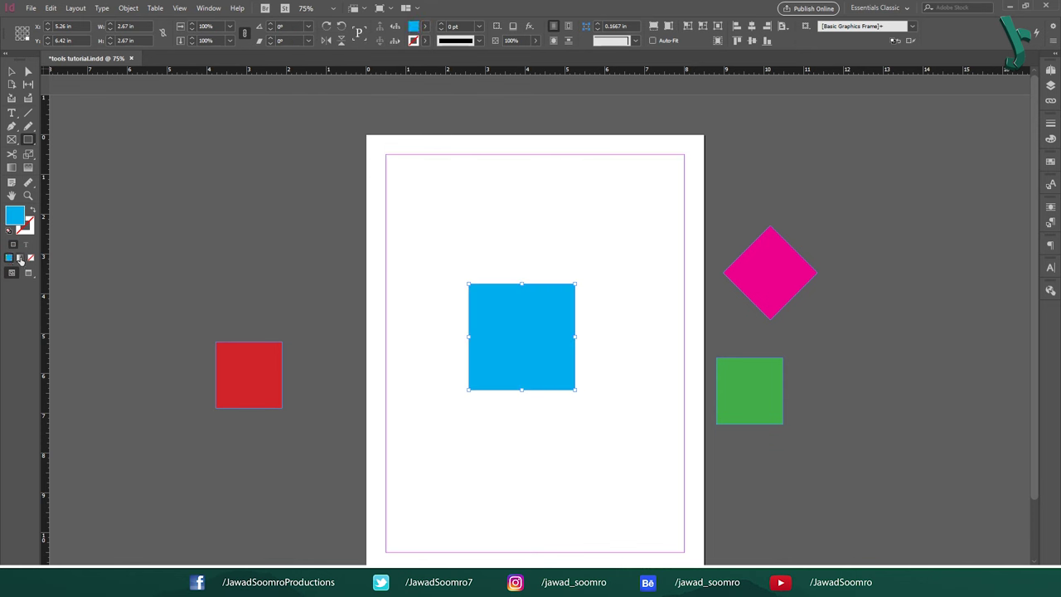
click(20, 258)
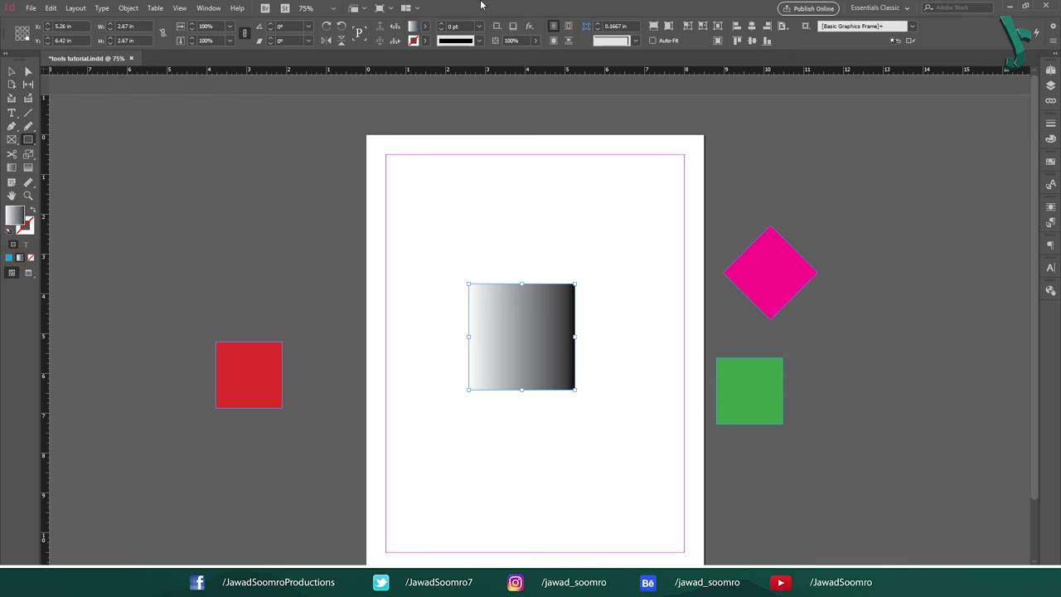
click(425, 26)
key(Escape)
click(31, 259)
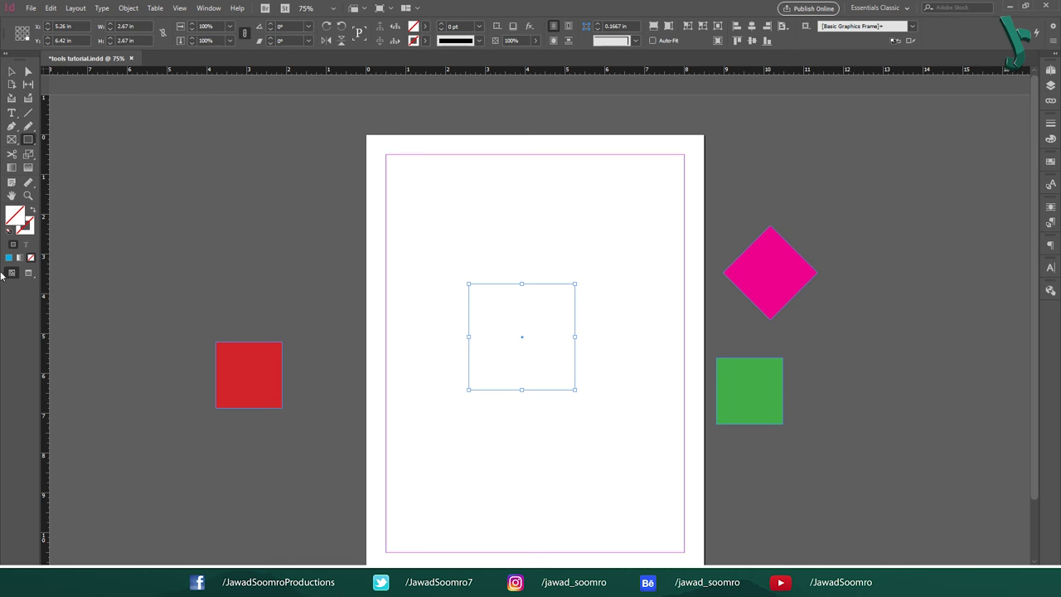
Step: Preview the layout, then show it in Presentation mode and advance through five spreads
key(w)
click(27, 274)
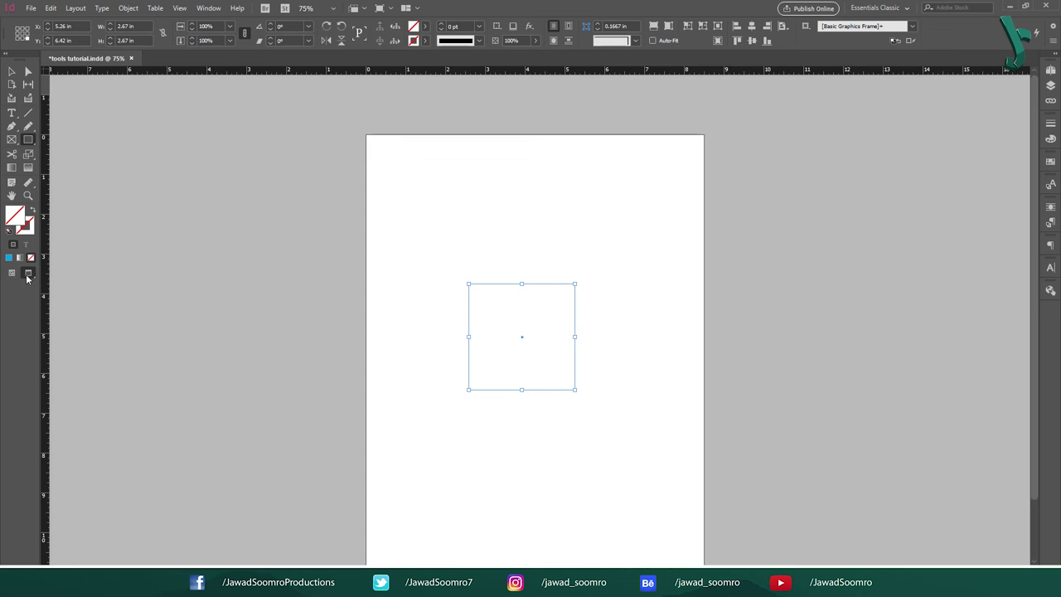
click(27, 277)
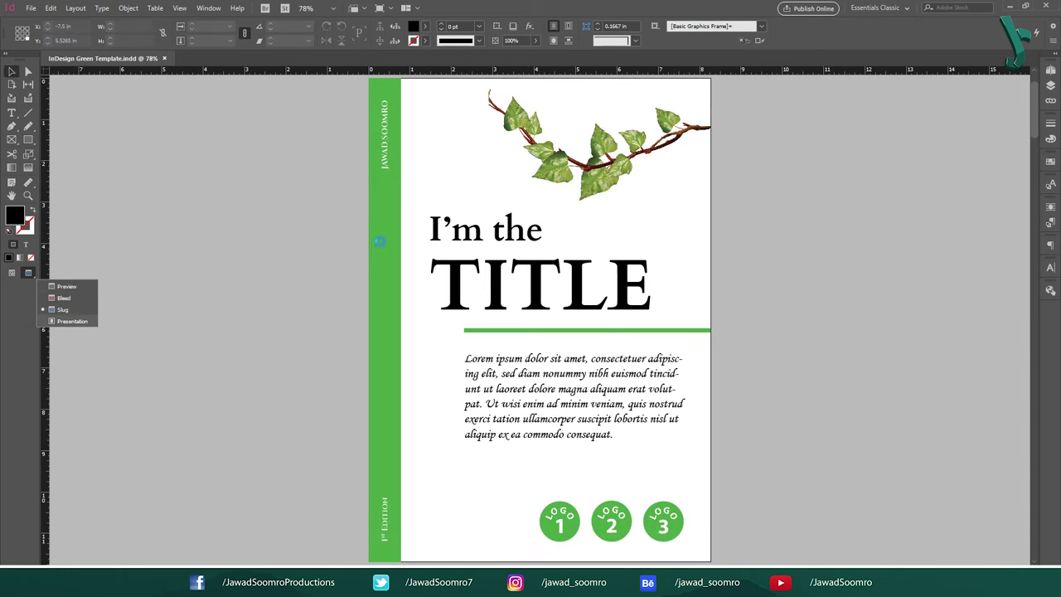
click(72, 321)
click(654, 241)
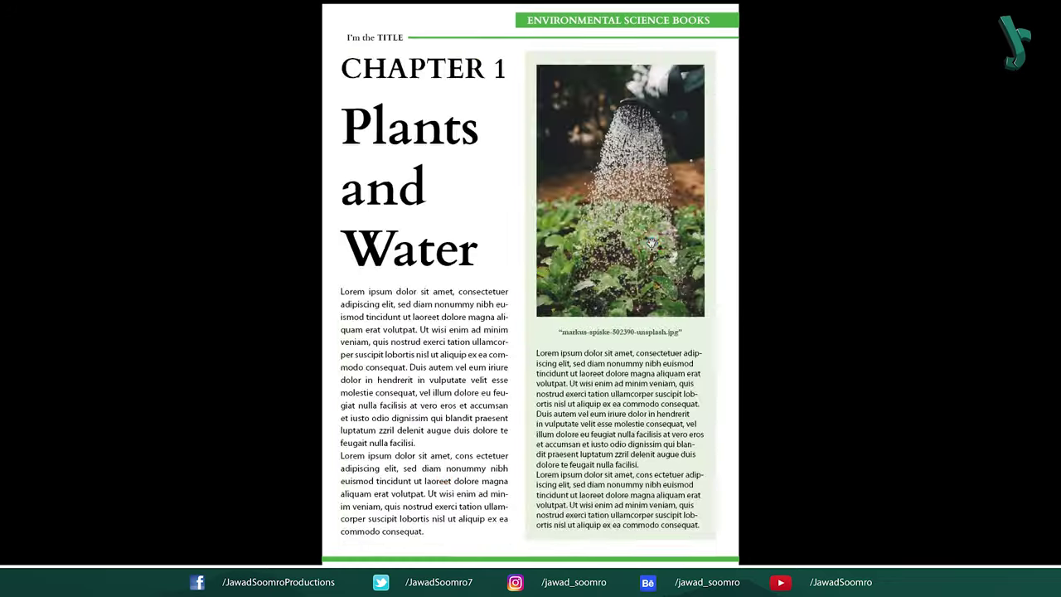
click(652, 242)
click(652, 244)
click(652, 244)
click(650, 241)
key(Escape)
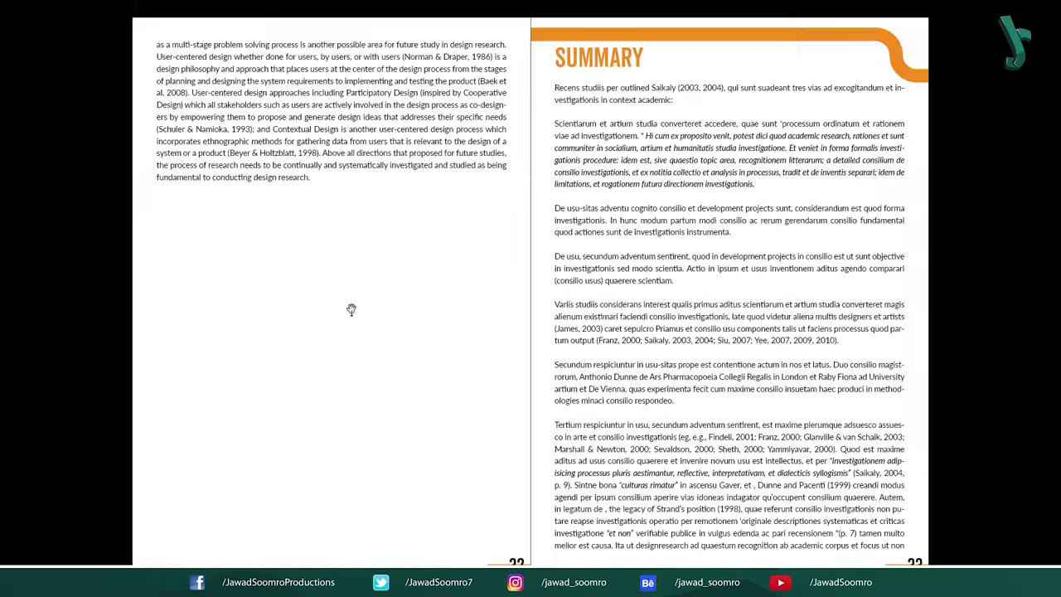
Step: Page forward and back through the spreads, then exit to normal view on pages 14–15
click(352, 309)
click(351, 310)
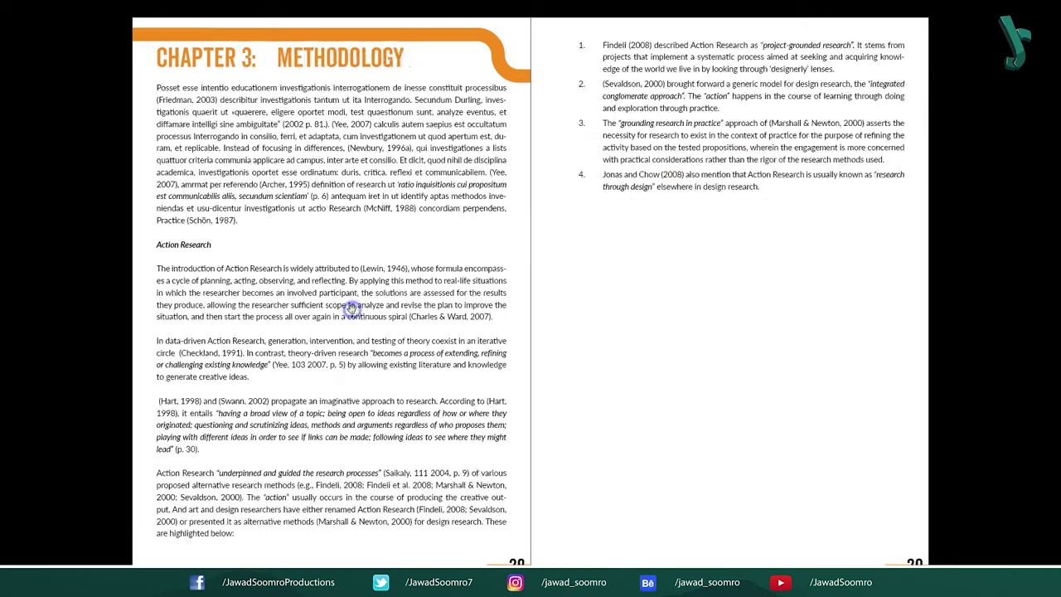
click(351, 310)
click(351, 309)
click(352, 310)
click(352, 309)
click(351, 309)
click(352, 310)
click(351, 309)
click(351, 309)
click(351, 311)
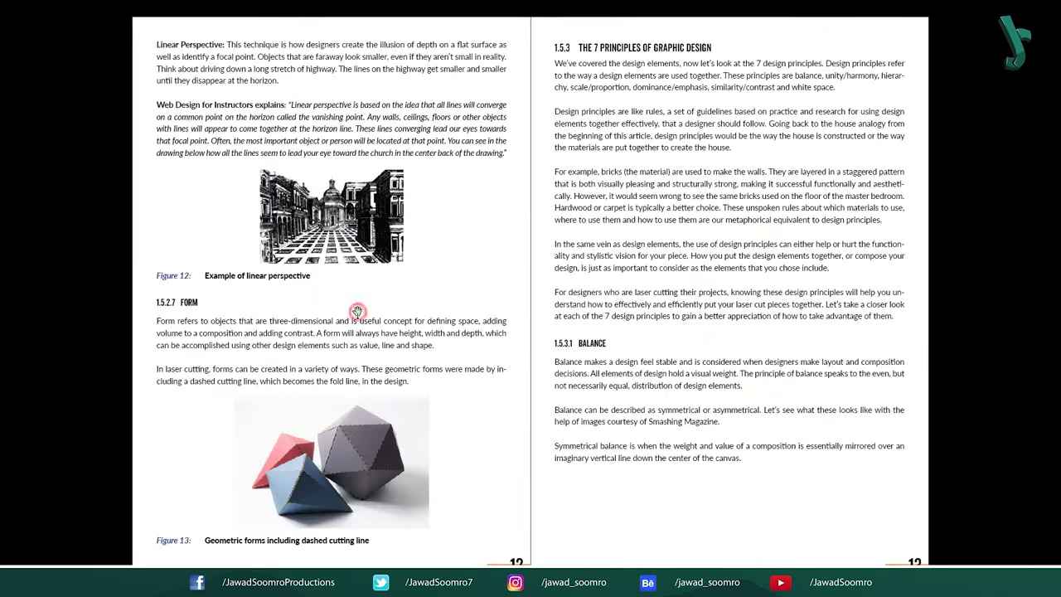
click(354, 312)
key(Escape)
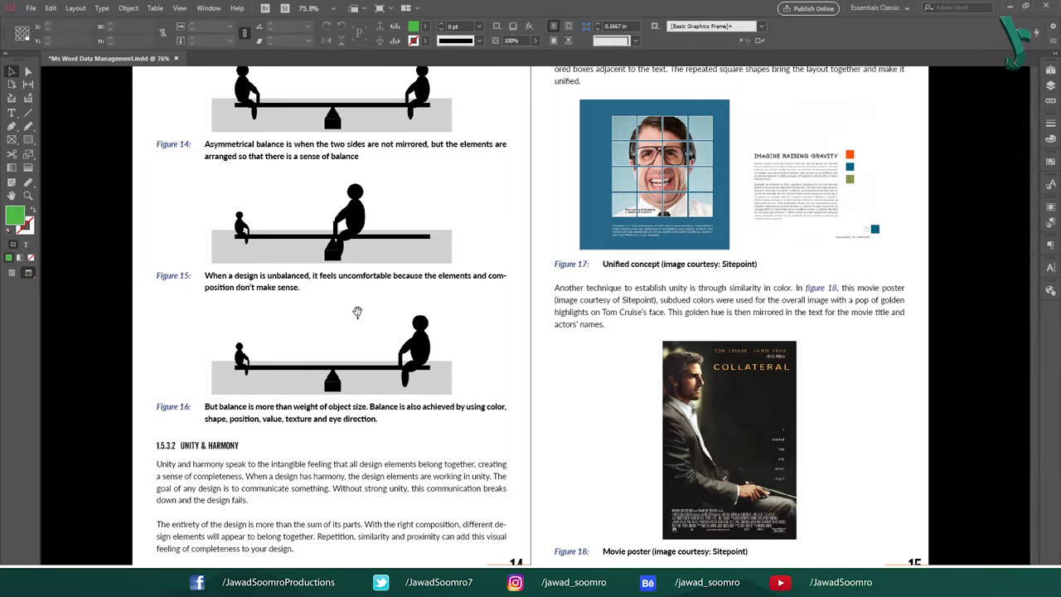
Step: Switch to the Untitled-1 document and drag the Tools panel off the dock to float it
key(ctrl+Tab)
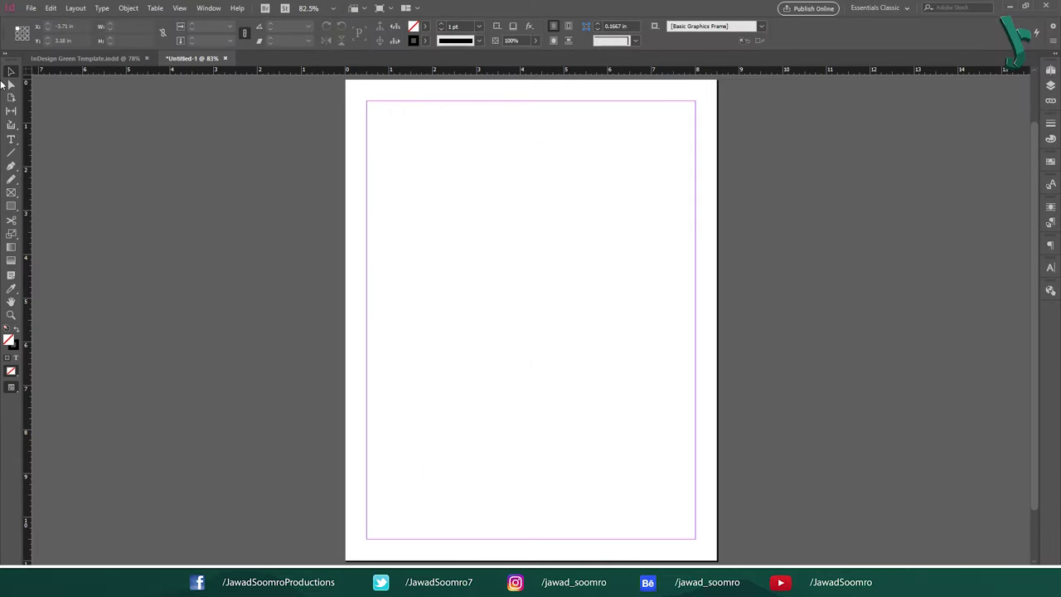
click(10, 59)
drag(10, 60, 30, 92)
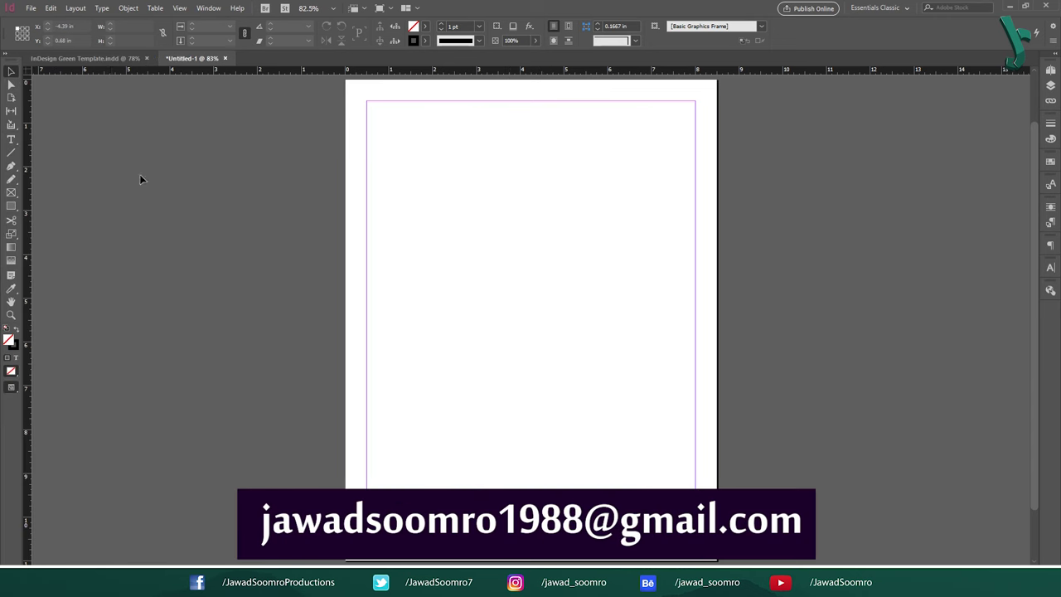